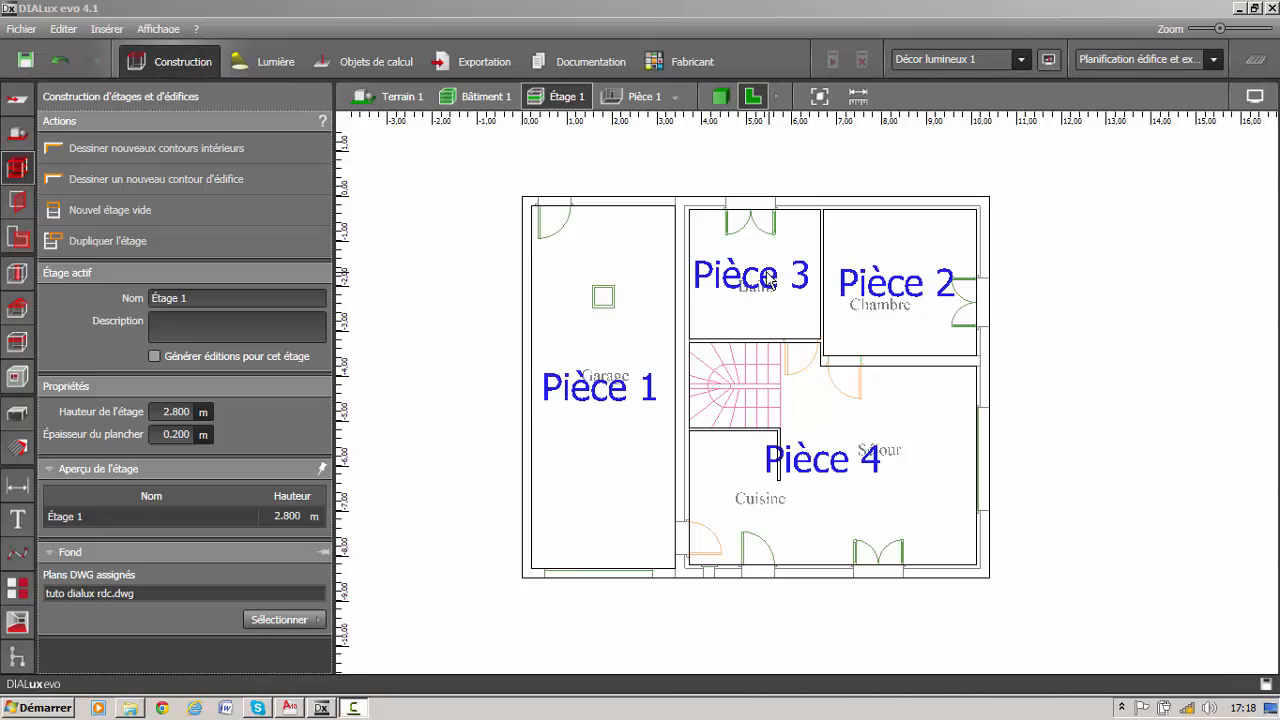
- Display the project tree and expand it through Terrain 1 and Bâtiment 1 down to the contents of Étage 1
{"action": "scroll", "coordinate": [768, 280], "scroll_direction": "up", "scroll_amount": 5}
{"action": "scroll", "coordinate": [800, 315], "scroll_direction": "down", "scroll_amount": 3}
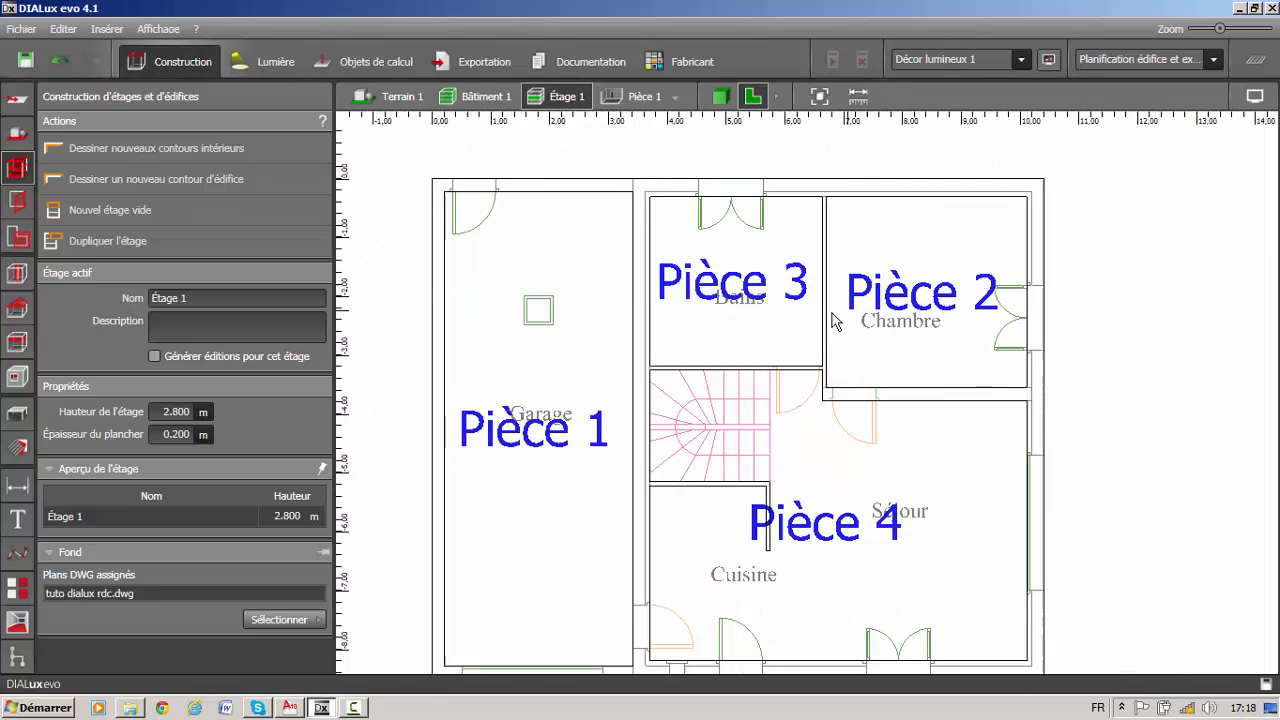
{"action": "scroll", "coordinate": [815, 320], "scroll_direction": "down", "scroll_amount": 1}
{"action": "middle_click_drag", "start_coordinate": [711, 346], "coordinate": [729, 306]}
{"action": "scroll", "coordinate": [729, 306], "scroll_direction": "up", "scroll_amount": 1}
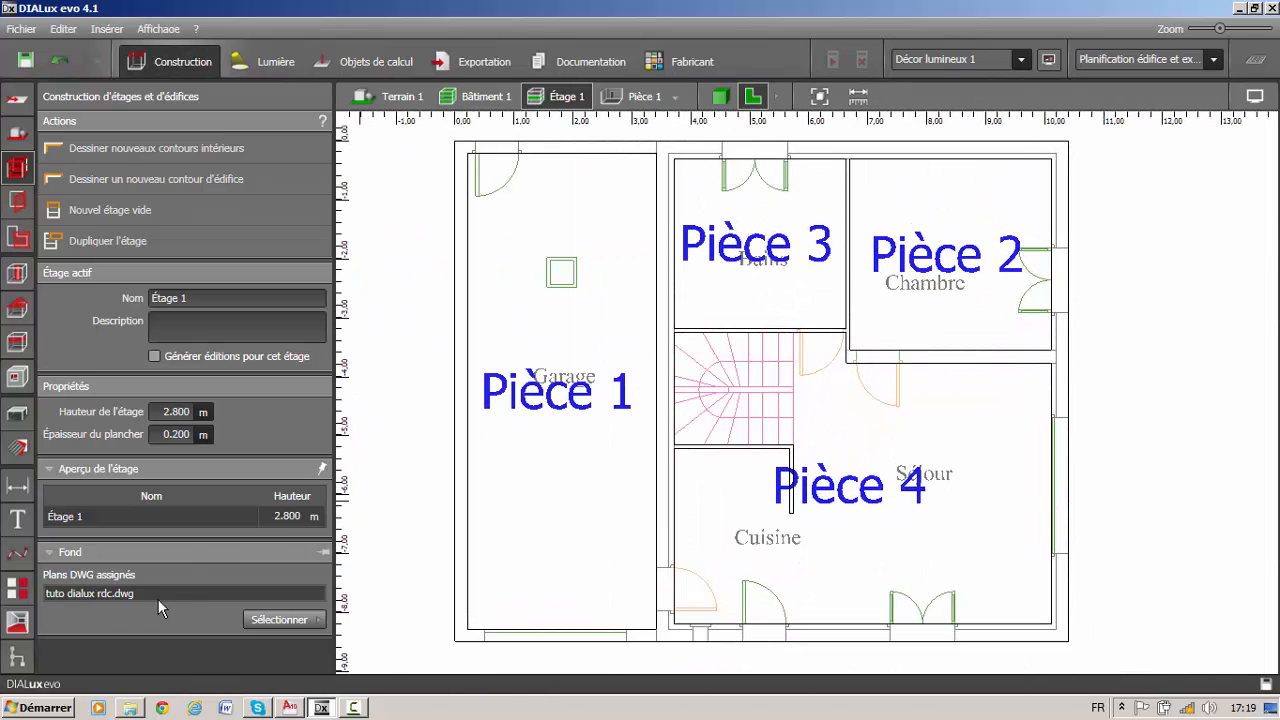
{"action": "left_click", "coordinate": [18, 656]}
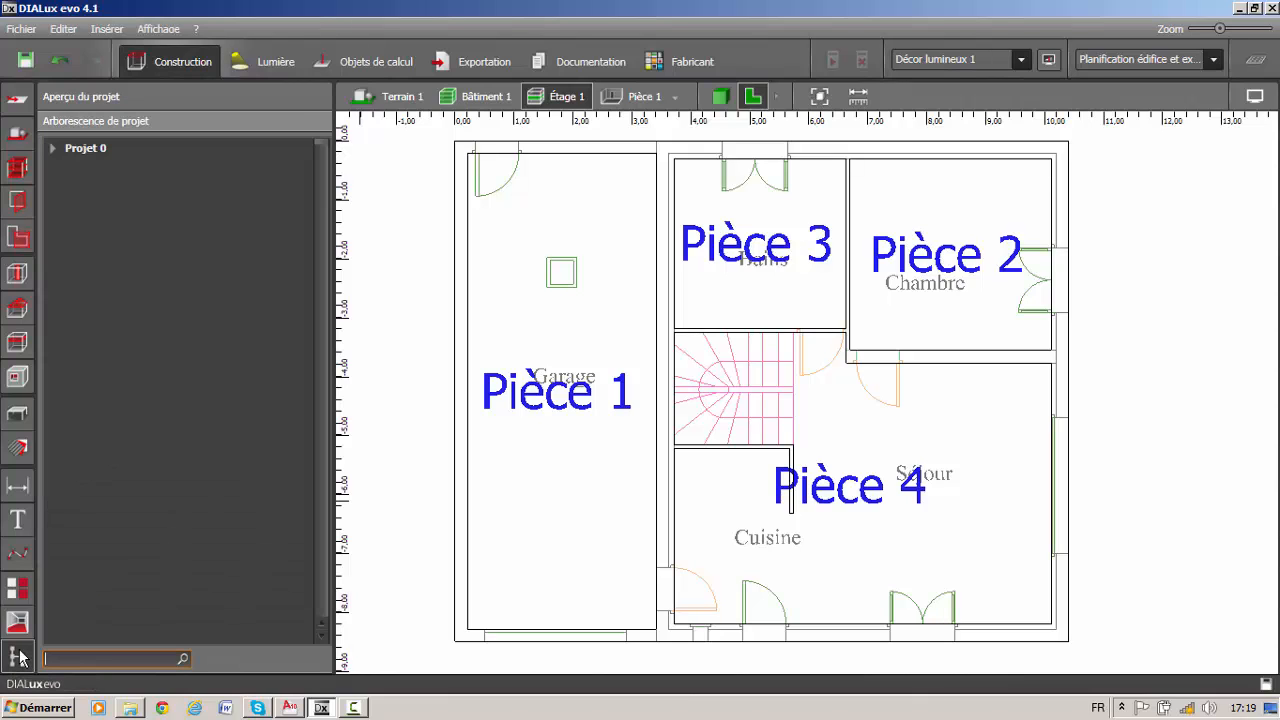
{"action": "left_click", "coordinate": [51, 148]}
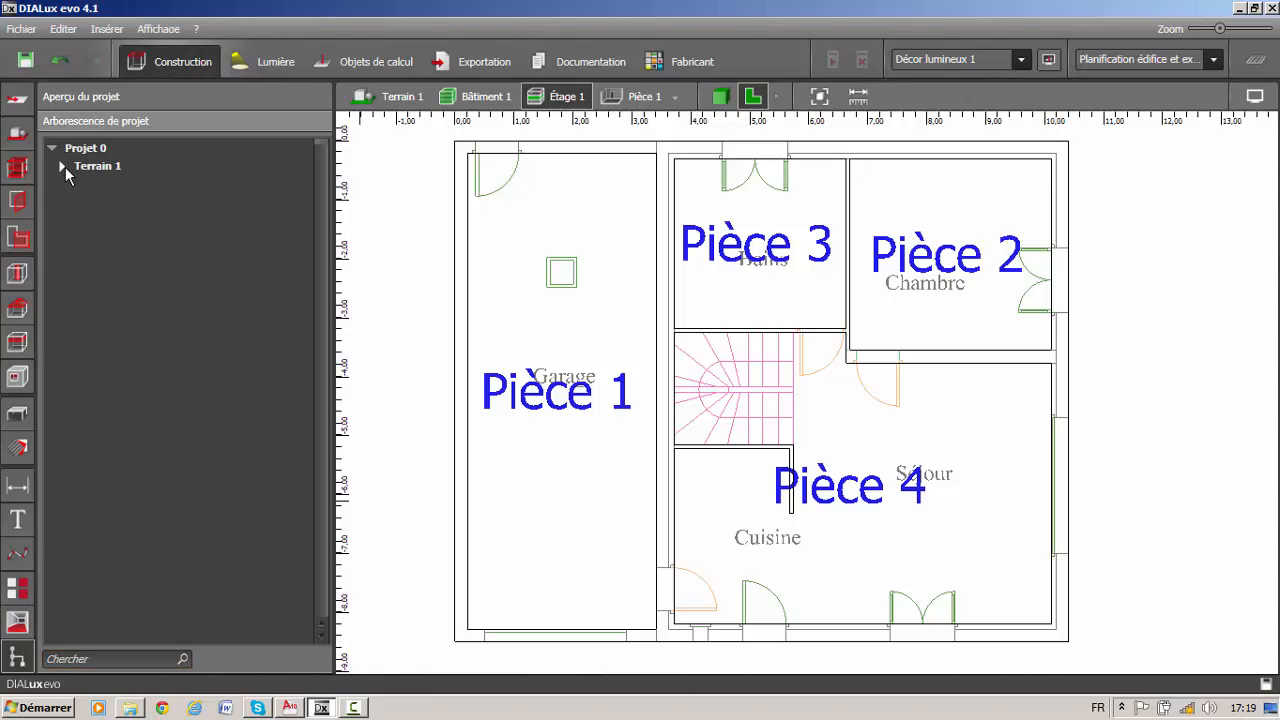
{"action": "left_click", "coordinate": [62, 166]}
{"action": "left_click", "coordinate": [70, 201]}
{"action": "left_click", "coordinate": [80, 220]}
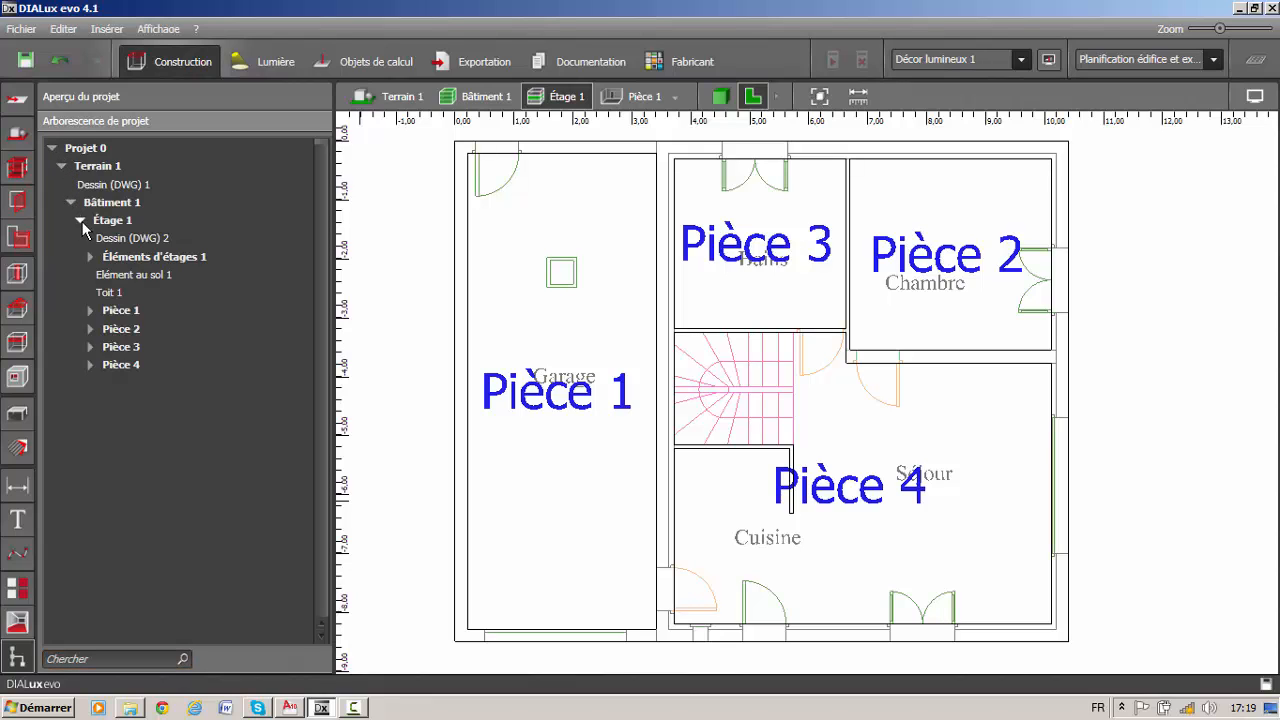
- Expand Pièce 1 in the project tree and rename the room as Garage
{"action": "left_click", "coordinate": [89, 310]}
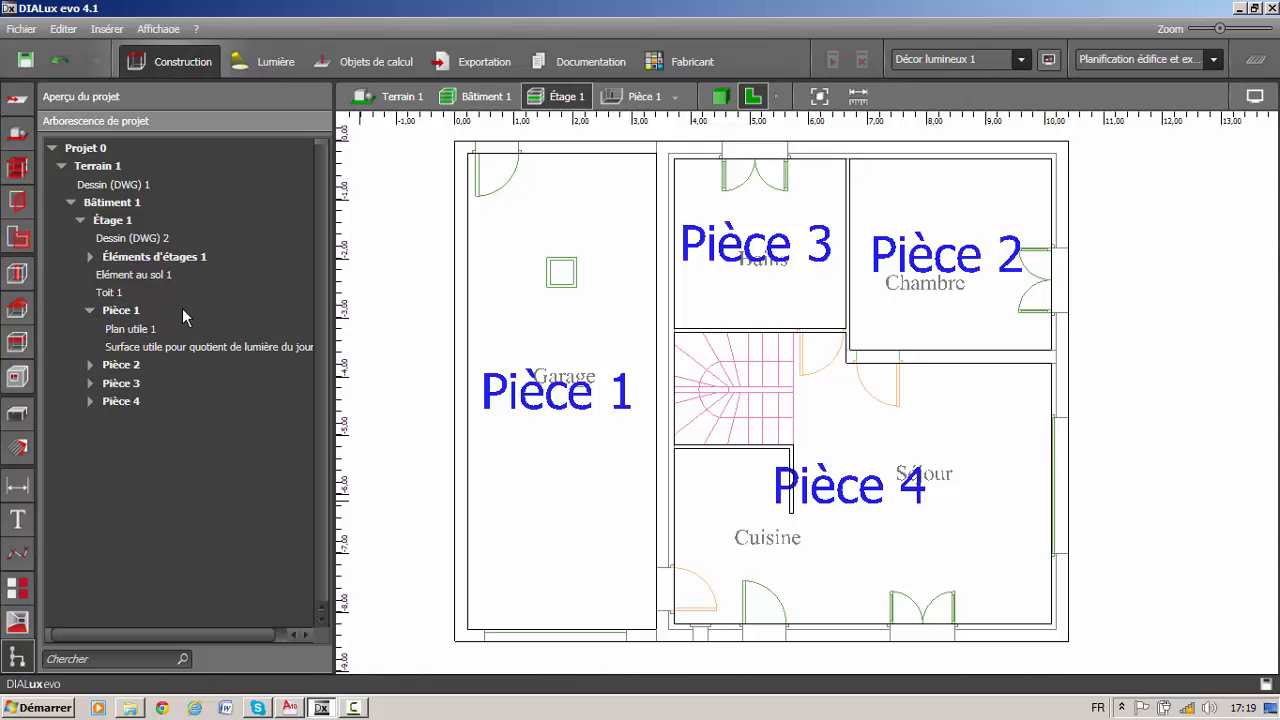
{"action": "left_click", "coordinate": [128, 311]}
{"action": "left_click", "coordinate": [147, 311]}
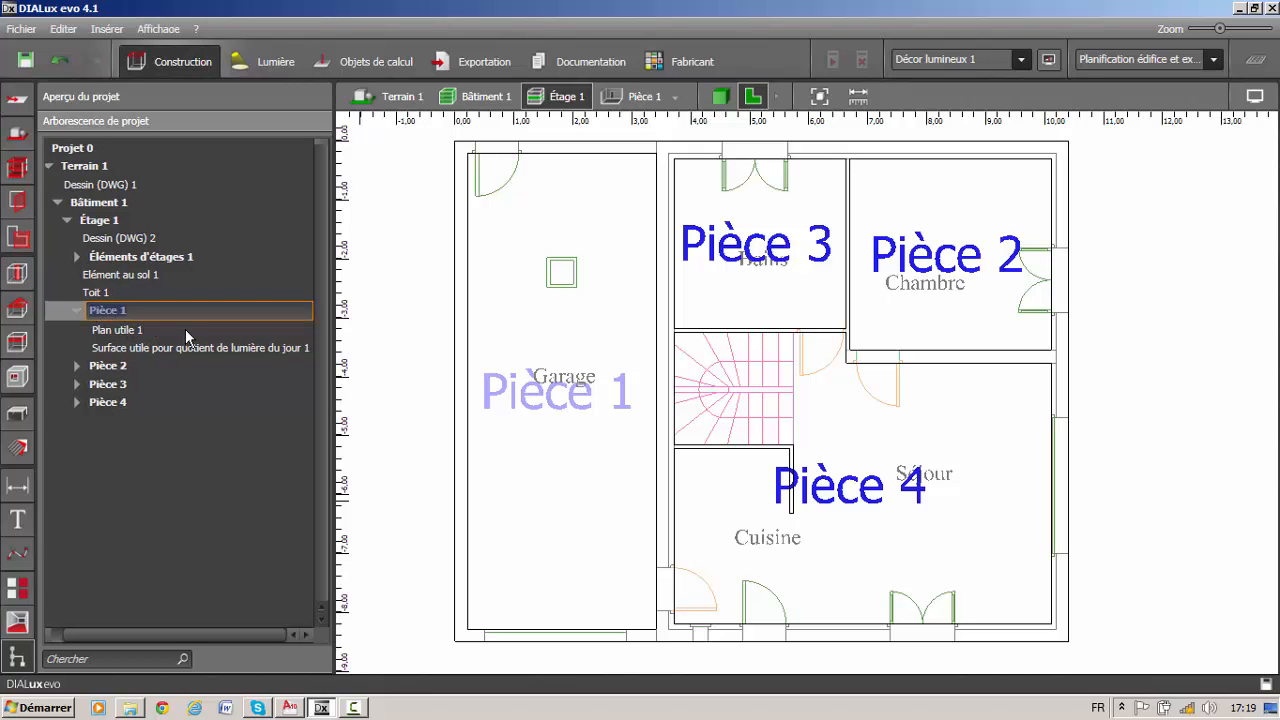
{"action": "type", "text": "Garage"}
{"action": "key", "text": "Return"}
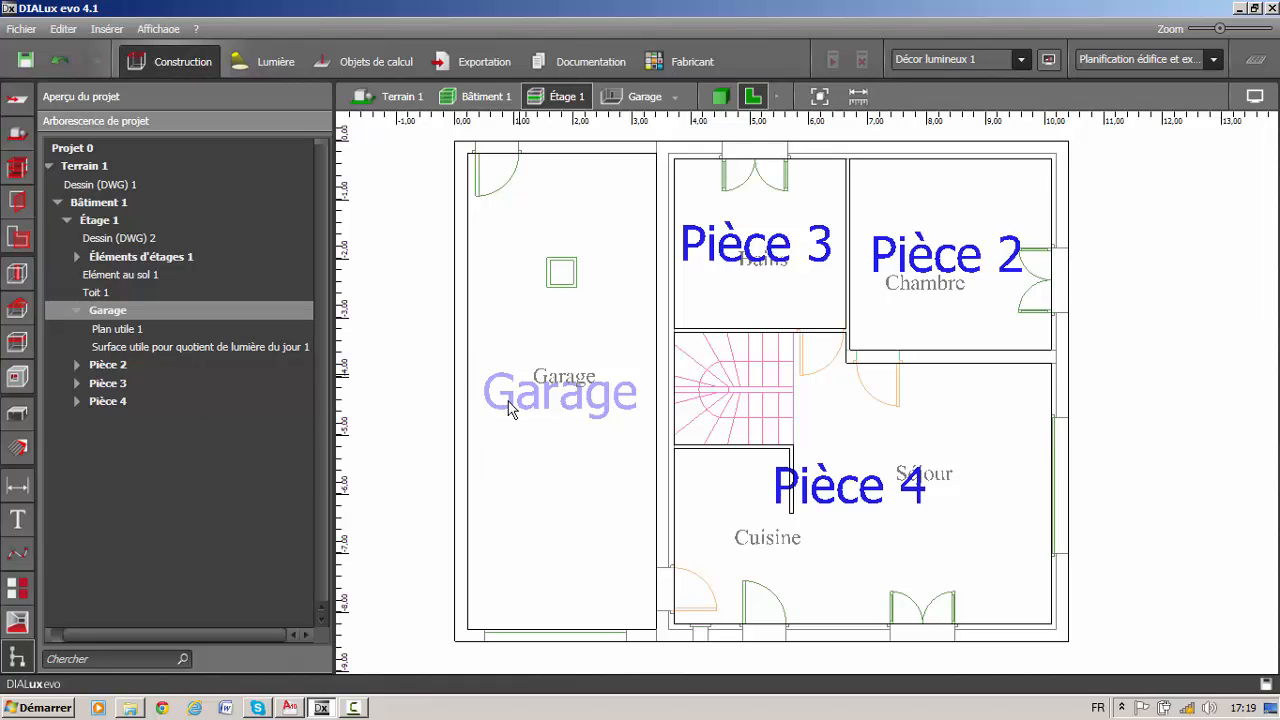
- Rename the garage's working plane as Plan utile Garage
{"action": "left_click", "coordinate": [139, 333]}
{"action": "left_click", "coordinate": [165, 331]}
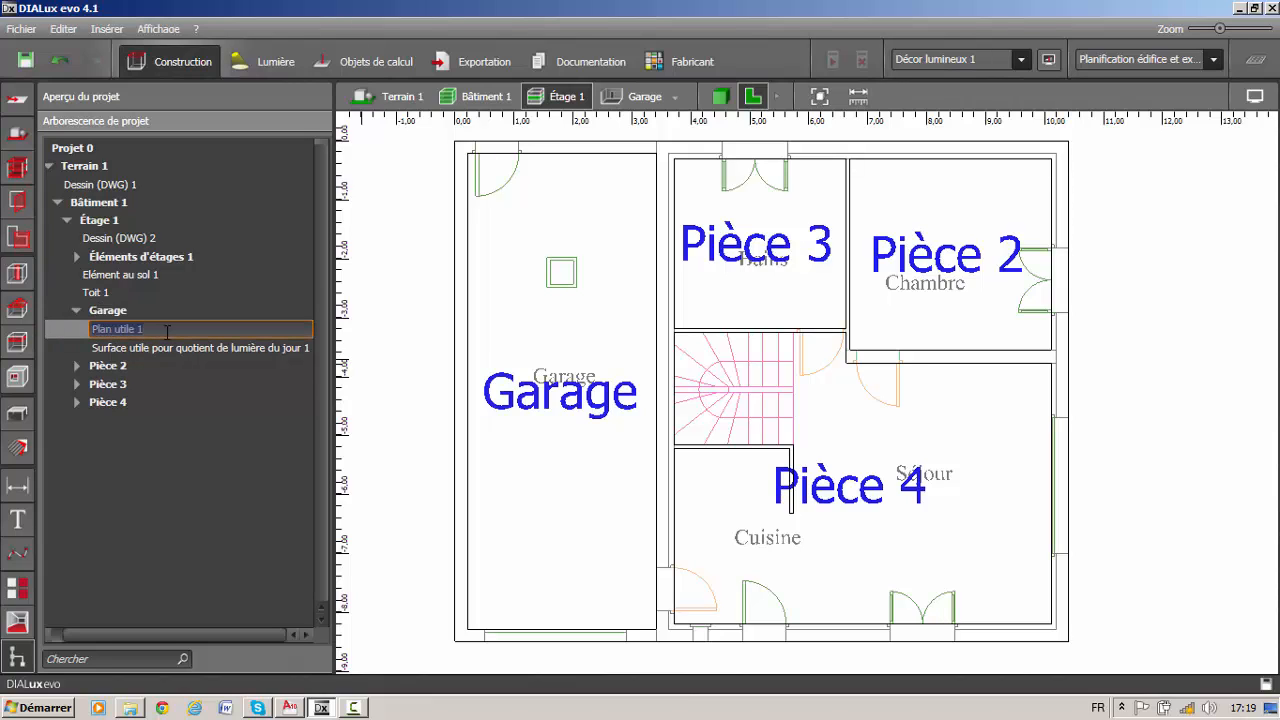
{"action": "left_click", "coordinate": [177, 331]}
{"action": "type", "text": "Garage"}
- Rename the room Pièce 2 as Chambre
{"action": "left_click", "coordinate": [107, 364]}
{"action": "left_click", "coordinate": [109, 365]}
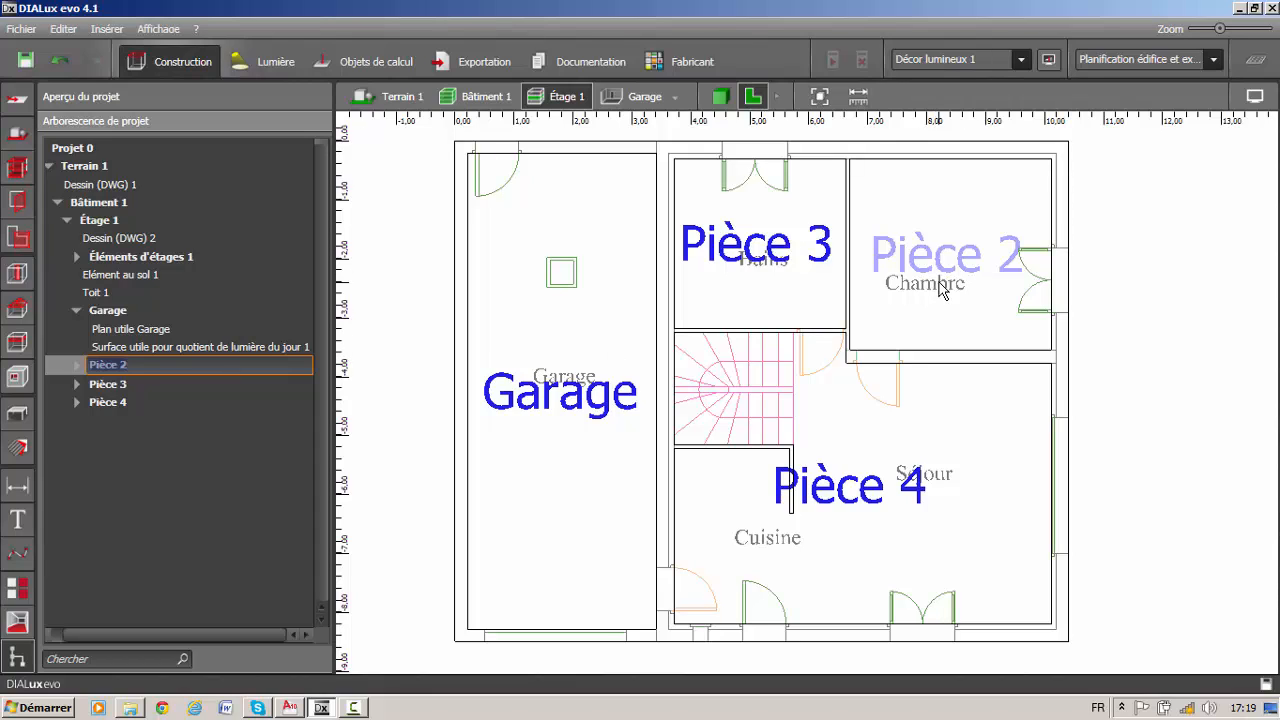
{"action": "type", "text": "Chambre"}
{"action": "key", "text": "Return"}
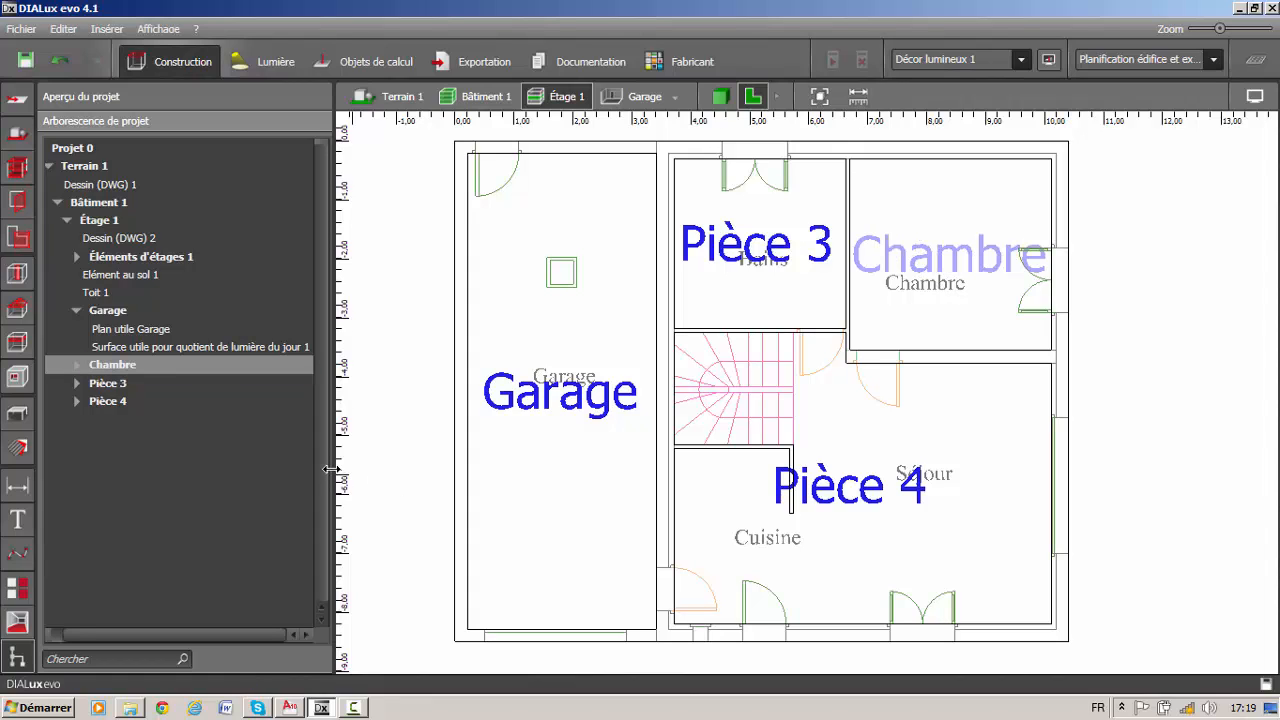
- Expand the Chambre room and rename its working plane as Plan utile Chambre
{"action": "left_click", "coordinate": [77, 365]}
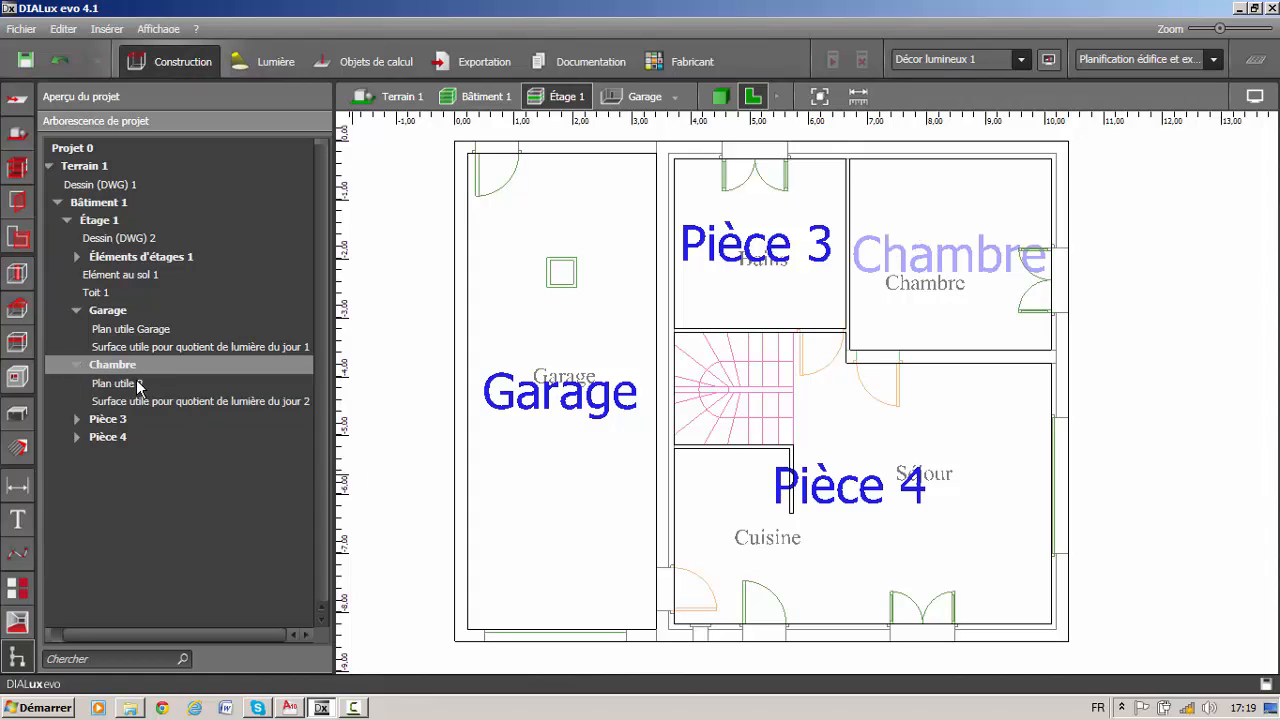
{"action": "left_click", "coordinate": [118, 383]}
{"action": "left_click", "coordinate": [147, 383]}
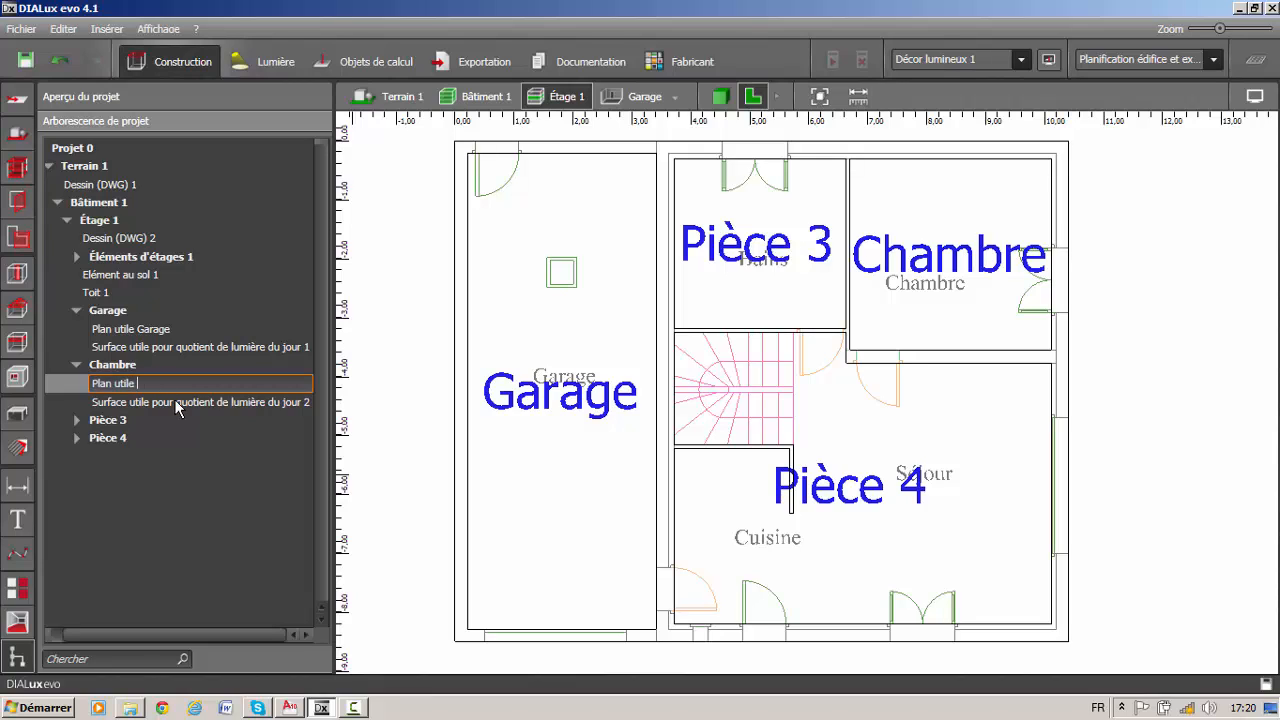
{"action": "type", "text": "Garage"}
{"action": "key", "text": "Return"}
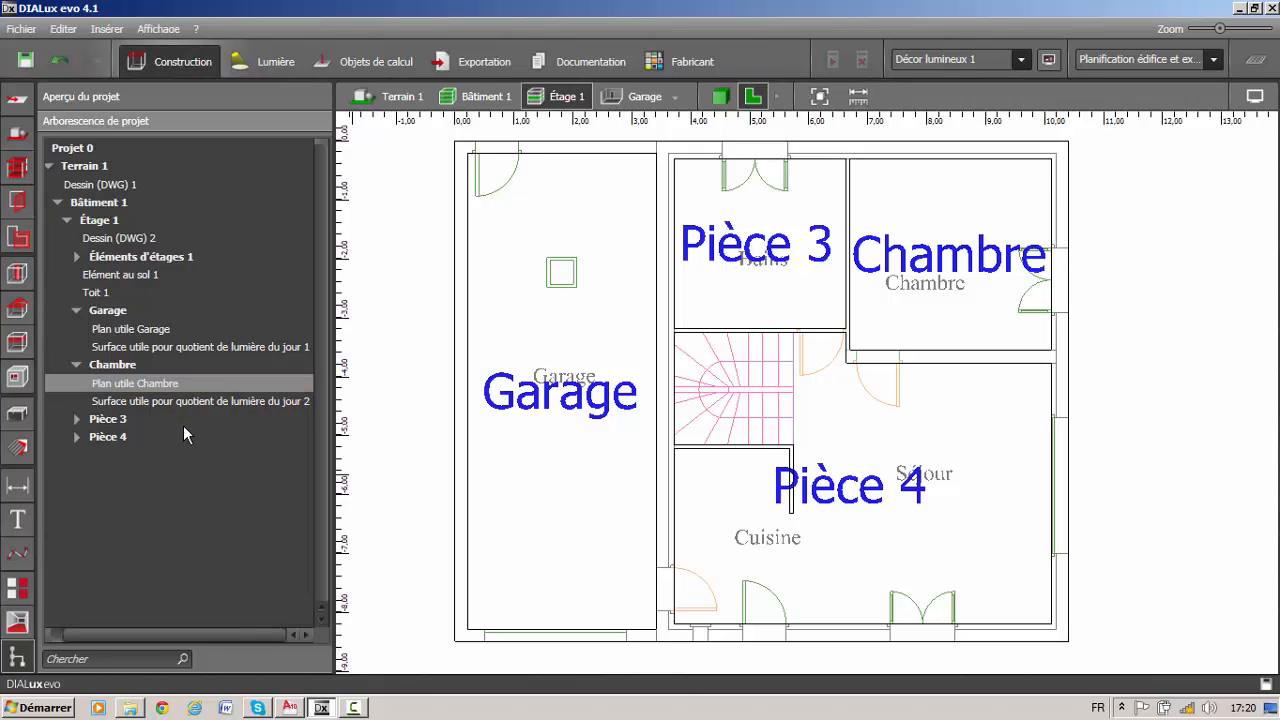
- Expand Pièce 3 in the project tree and rename the room as Bains
{"action": "left_click", "coordinate": [77, 421]}
{"action": "left_click", "coordinate": [115, 422]}
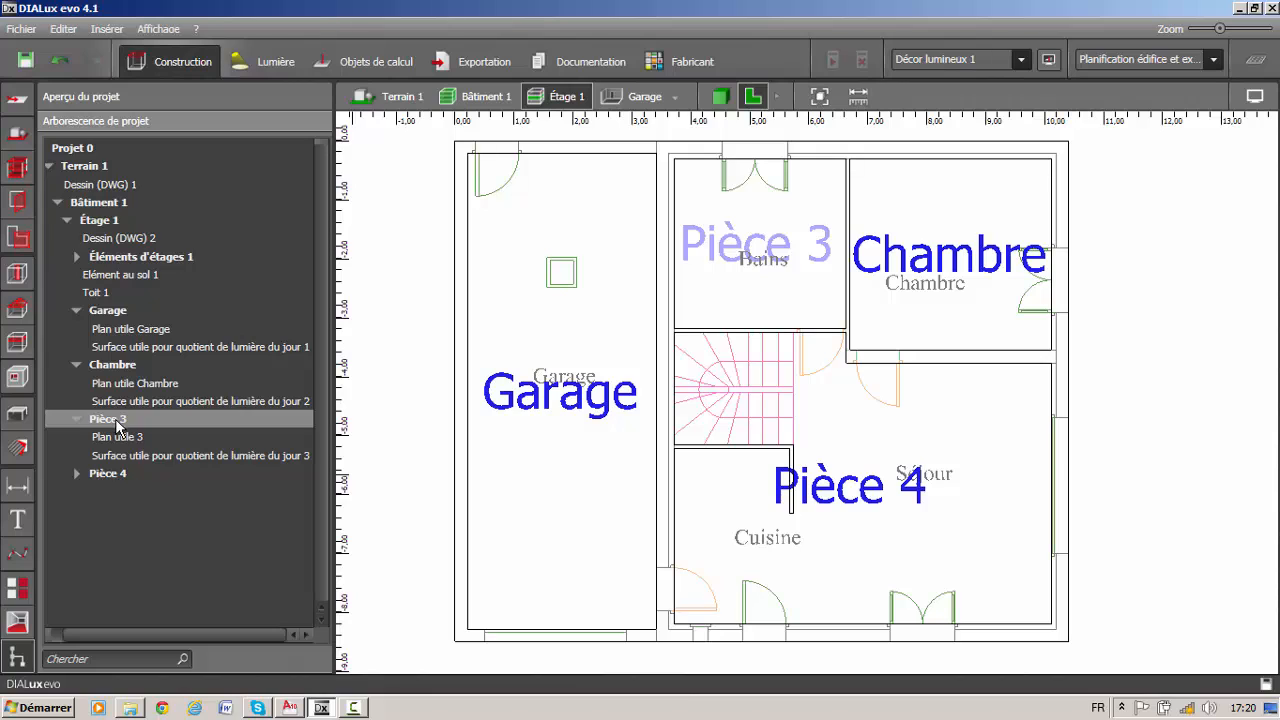
{"action": "left_click", "coordinate": [116, 423]}
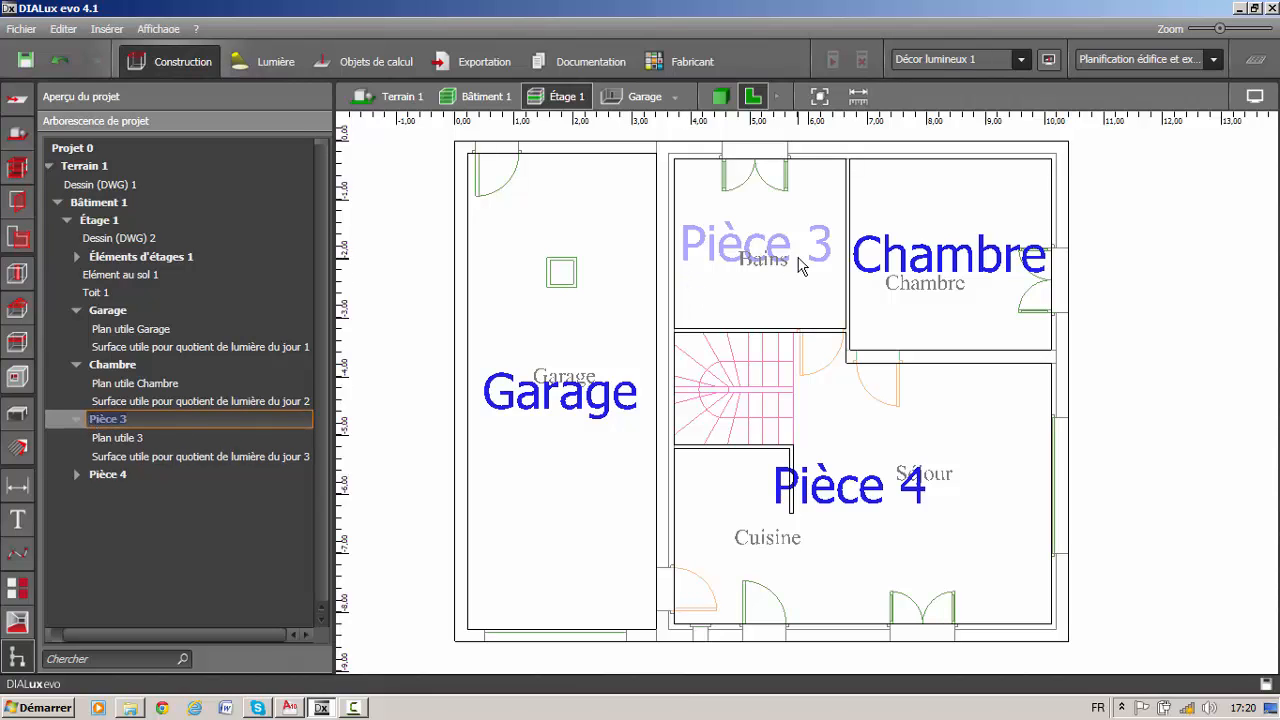
{"action": "type", "text": "Bains"}
- Rename the working plane of the Bains room as Plan utile Bains
{"action": "left_click", "coordinate": [146, 440]}
{"action": "left_click", "coordinate": [152, 438]}
{"action": "left_click", "coordinate": [155, 438]}
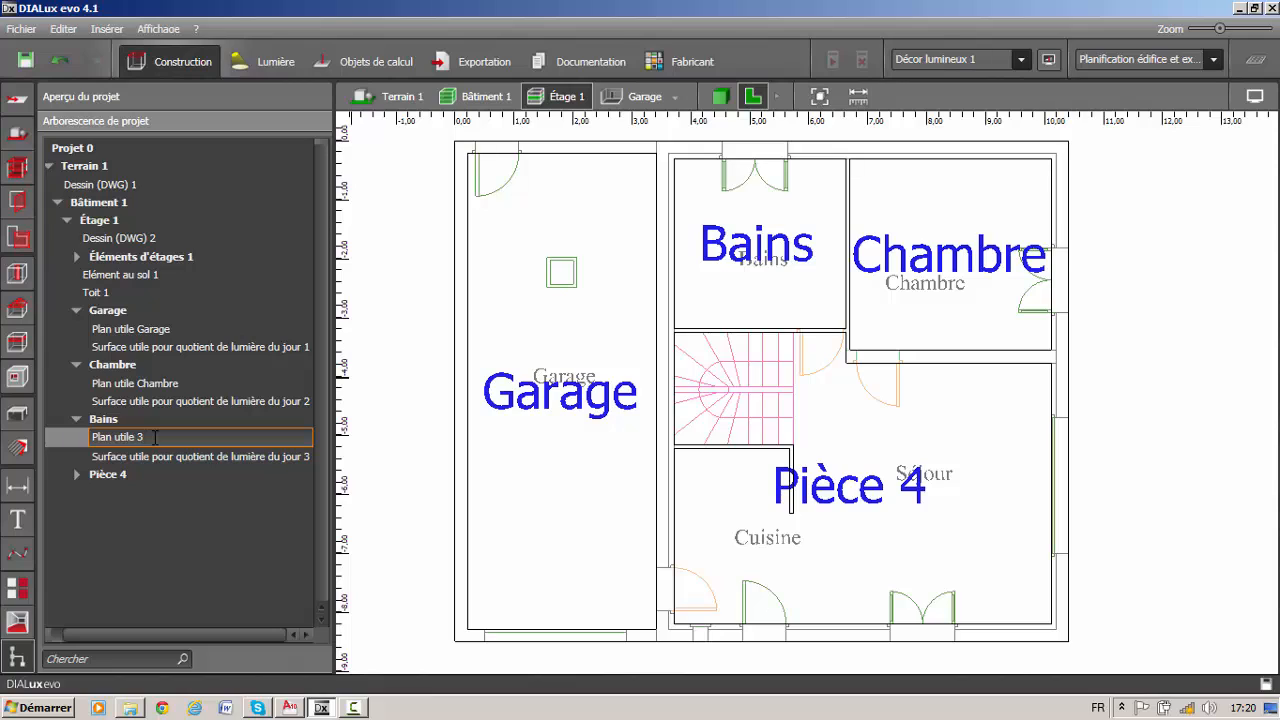
{"action": "key", "text": "BackSpace"}
{"action": "type", "text": "Bains"}
- Rename the room Pièce 4 as Séjour/cuisine
{"action": "left_click", "coordinate": [124, 477]}
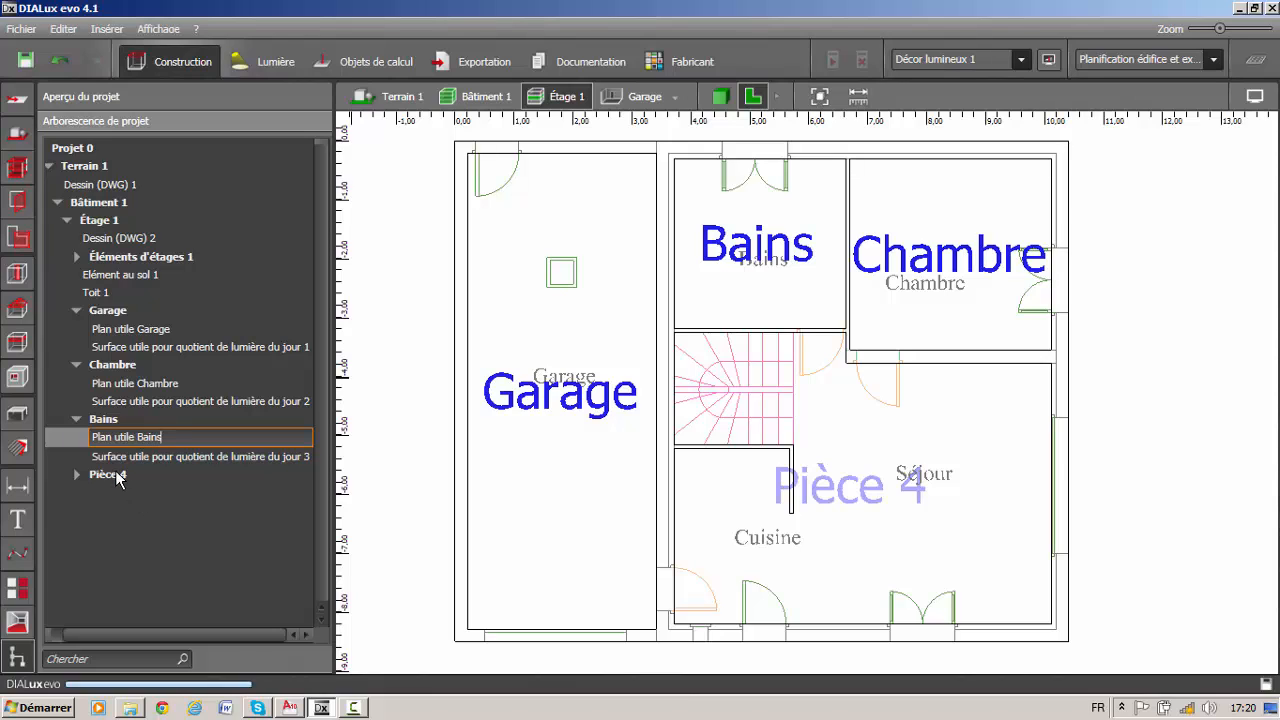
{"action": "left_click", "coordinate": [116, 472]}
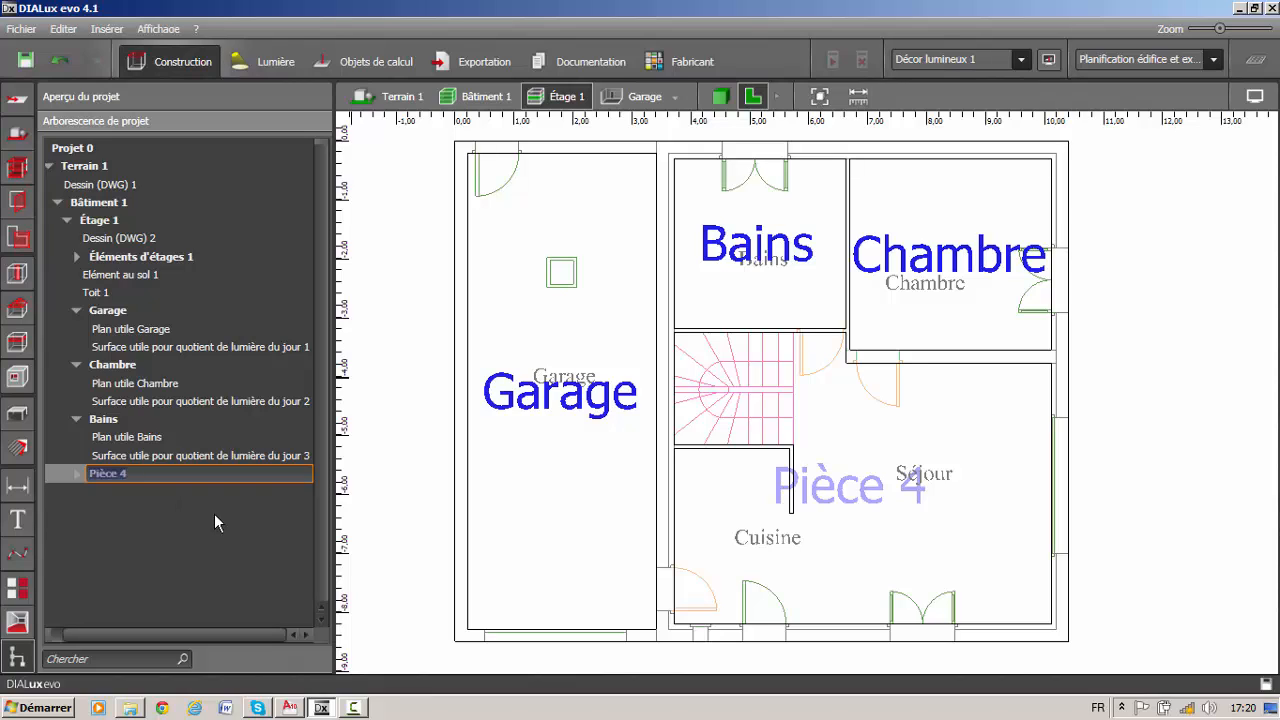
{"action": "type", "text": "Séjour"}
{"action": "key", "text": "Return"}
{"action": "type", "text": "/cuiso"}
{"action": "key", "text": "BackSpace"}
{"action": "type", "text": "ine"}
{"action": "key", "text": "Return"}
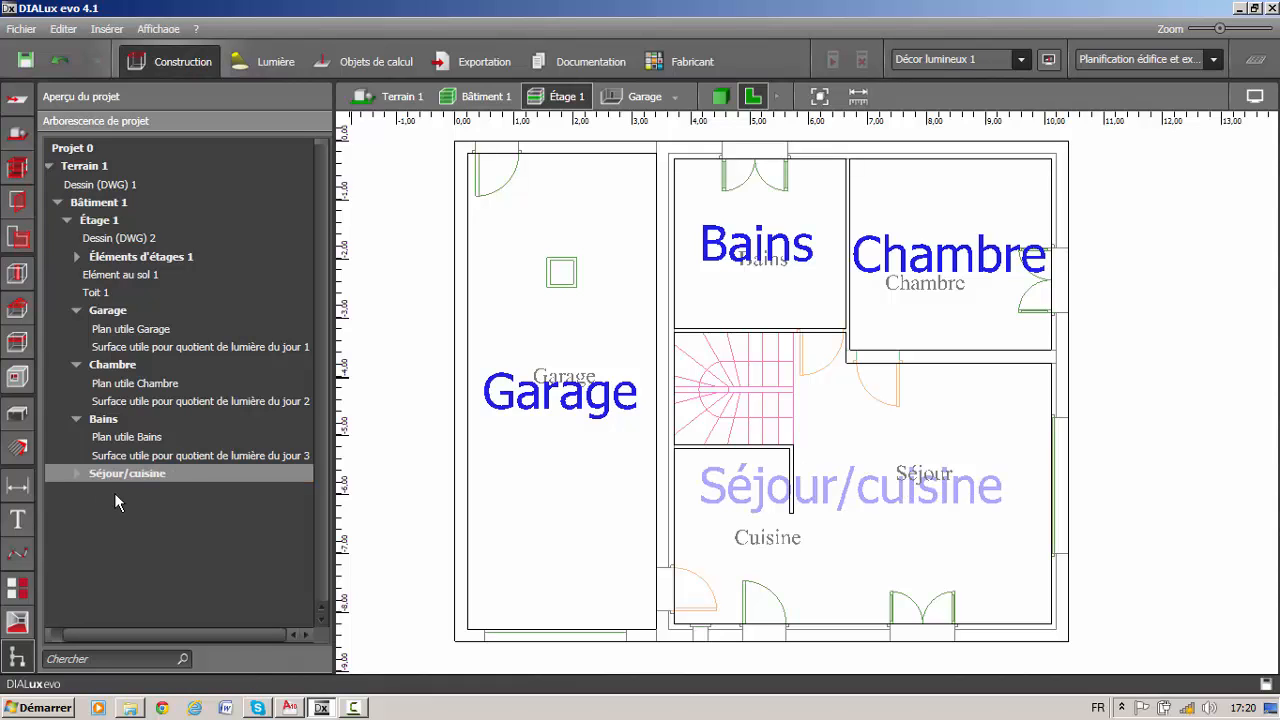
- Expand the Séjour/cuisine room and rename its working plane as Plan utile Séjour/Cuisine
{"action": "left_click", "coordinate": [76, 472]}
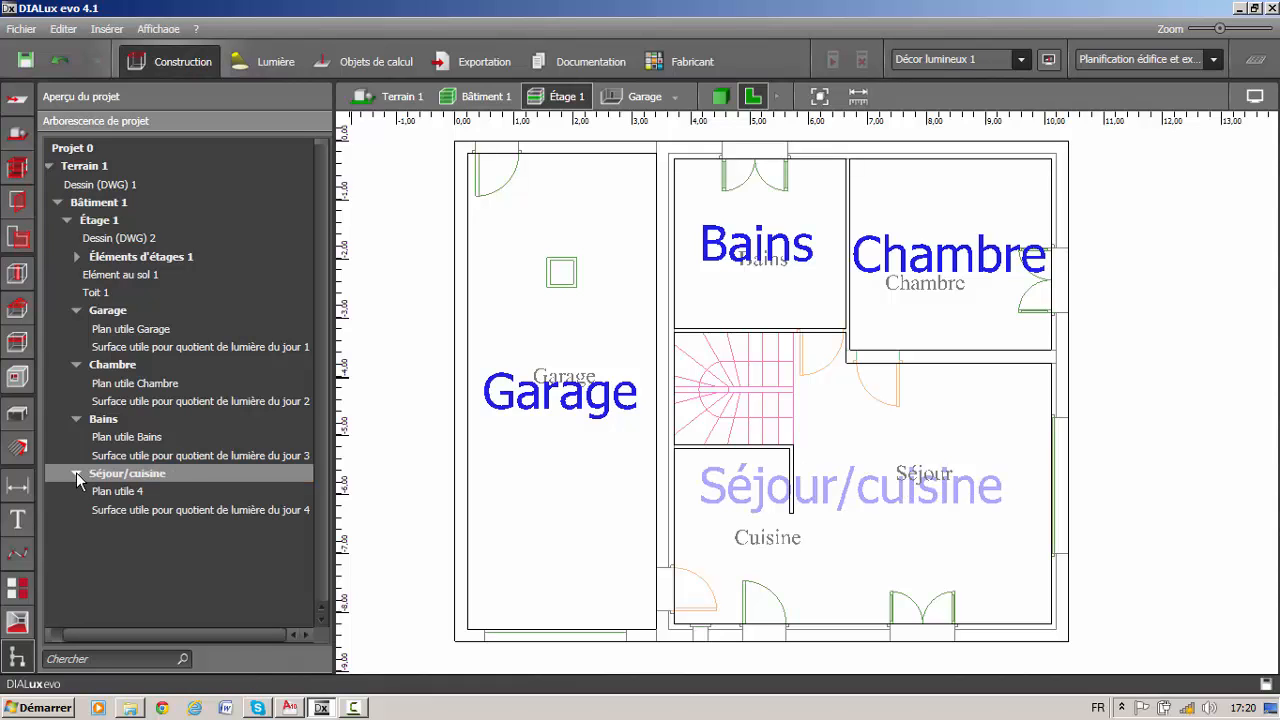
{"action": "left_click", "coordinate": [149, 494]}
{"action": "left_click", "coordinate": [149, 494]}
{"action": "left_click", "coordinate": [152, 493]}
{"action": "left_click", "coordinate": [158, 493]}
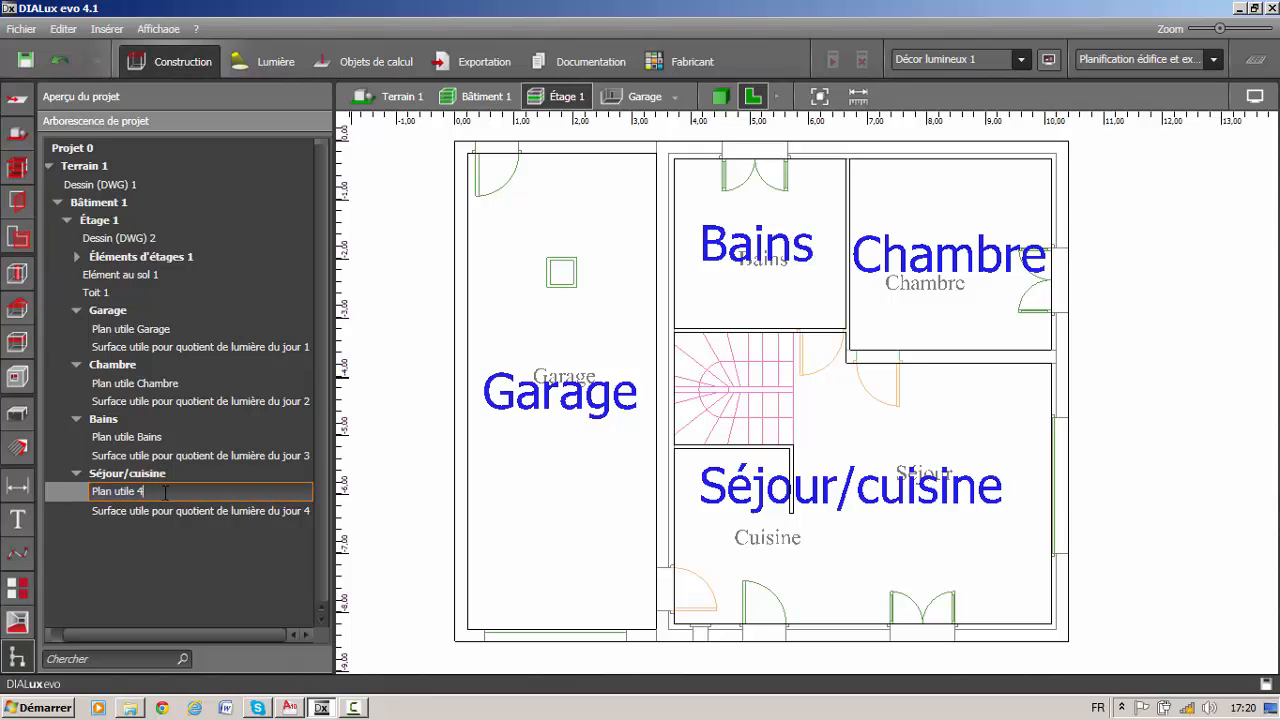
{"action": "key", "text": "BackSpace"}
{"action": "type", "text": "Séjour/Cuisine"}
{"action": "key", "text": "Return"}
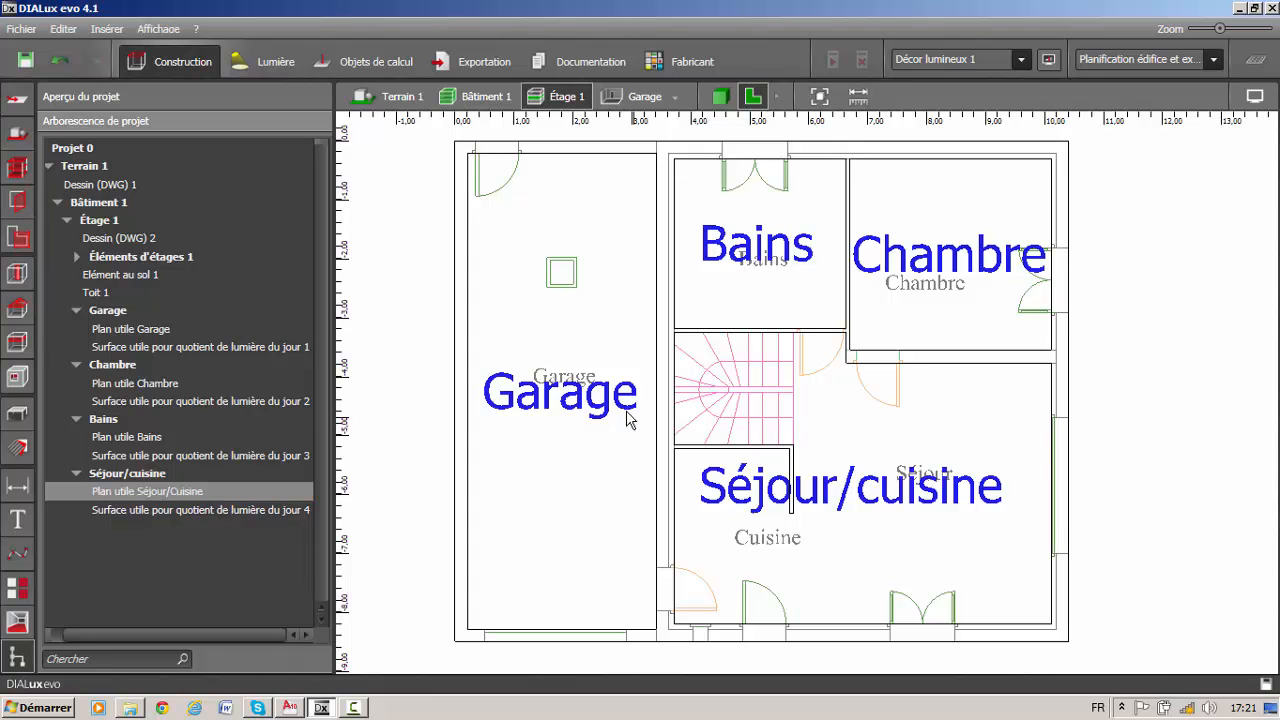
- Examine the storey's rooms and walls in 3D, and return to the floor plan view
{"action": "left_click", "coordinate": [577, 340]}
{"action": "scroll", "coordinate": [699, 322], "scroll_direction": "down", "scroll_amount": 2}
{"action": "middle_click_drag", "start_coordinate": [882, 279], "coordinate": [839, 311]}
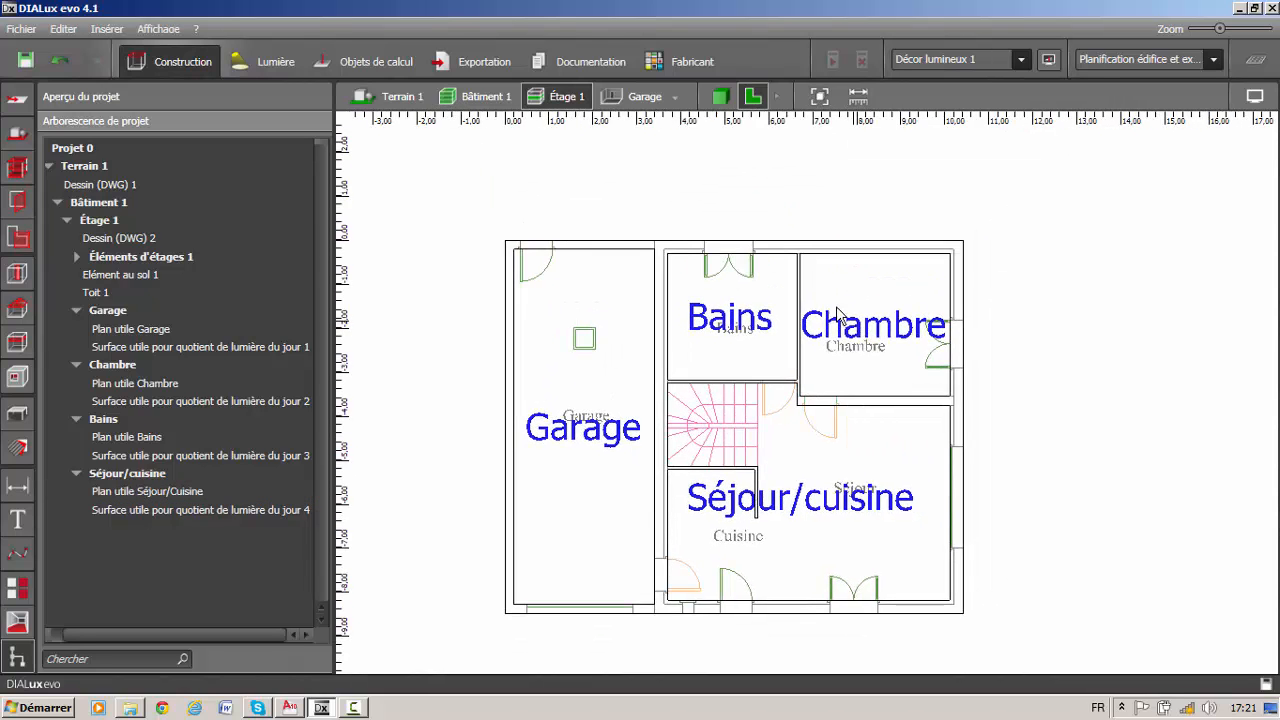
{"action": "left_click", "coordinate": [718, 99]}
{"action": "right_click_drag", "start_coordinate": [876, 355], "coordinate": [726, 357]}
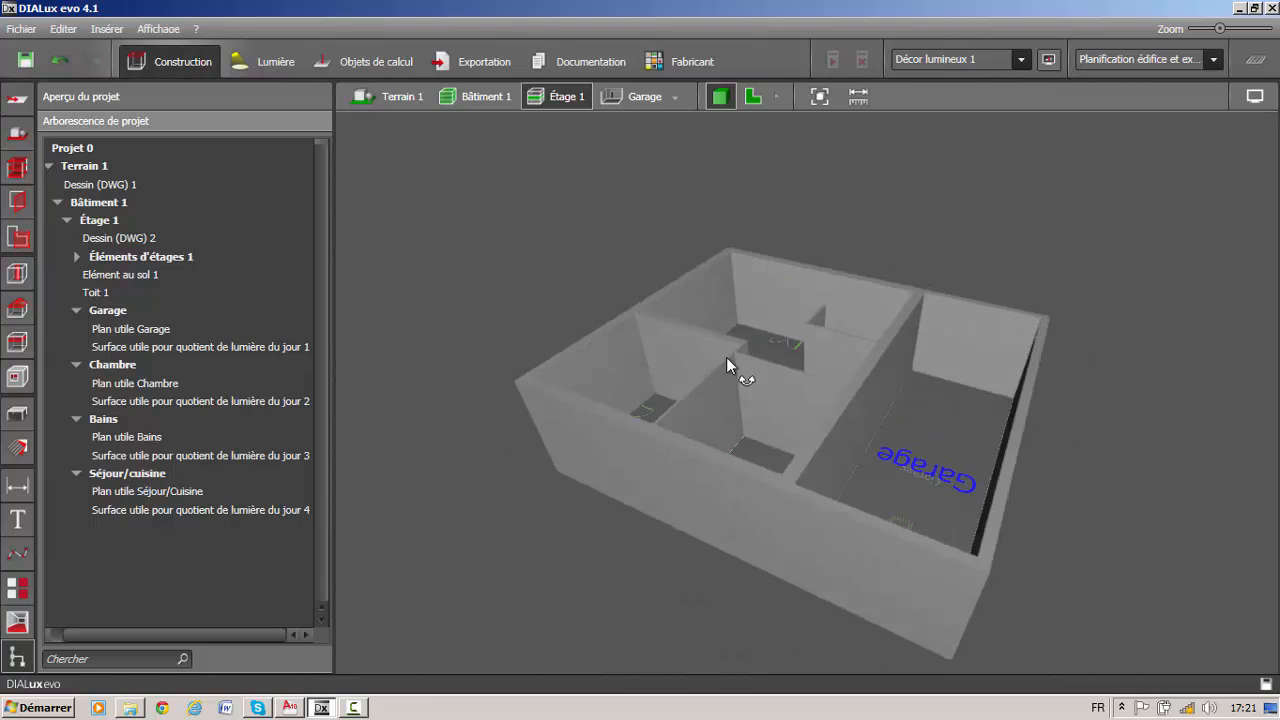
{"action": "left_click", "coordinate": [754, 96]}
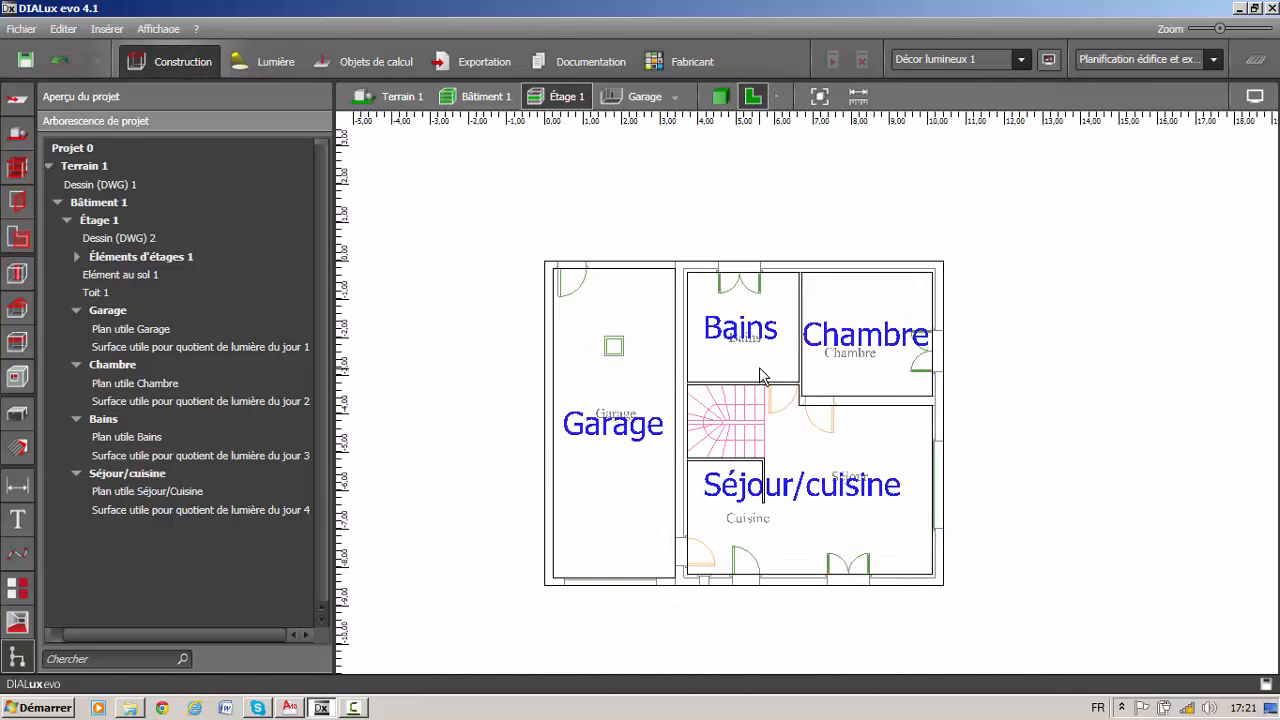
{"action": "middle_click_drag", "start_coordinate": [736, 392], "coordinate": [715, 341]}
{"action": "scroll", "coordinate": [671, 214], "scroll_direction": "up", "scroll_amount": 1}
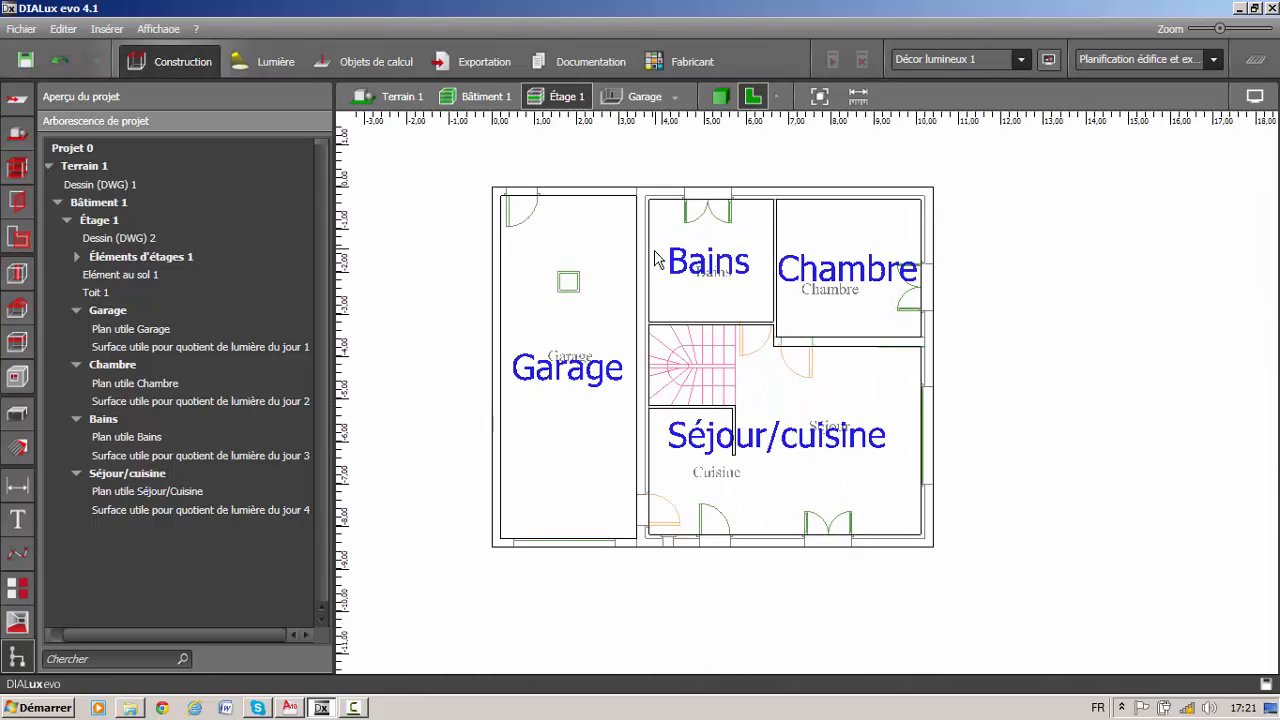
{"action": "middle_click_drag", "start_coordinate": [654, 251], "coordinate": [715, 287]}
{"action": "middle_click_drag", "start_coordinate": [812, 351], "coordinate": [718, 356]}
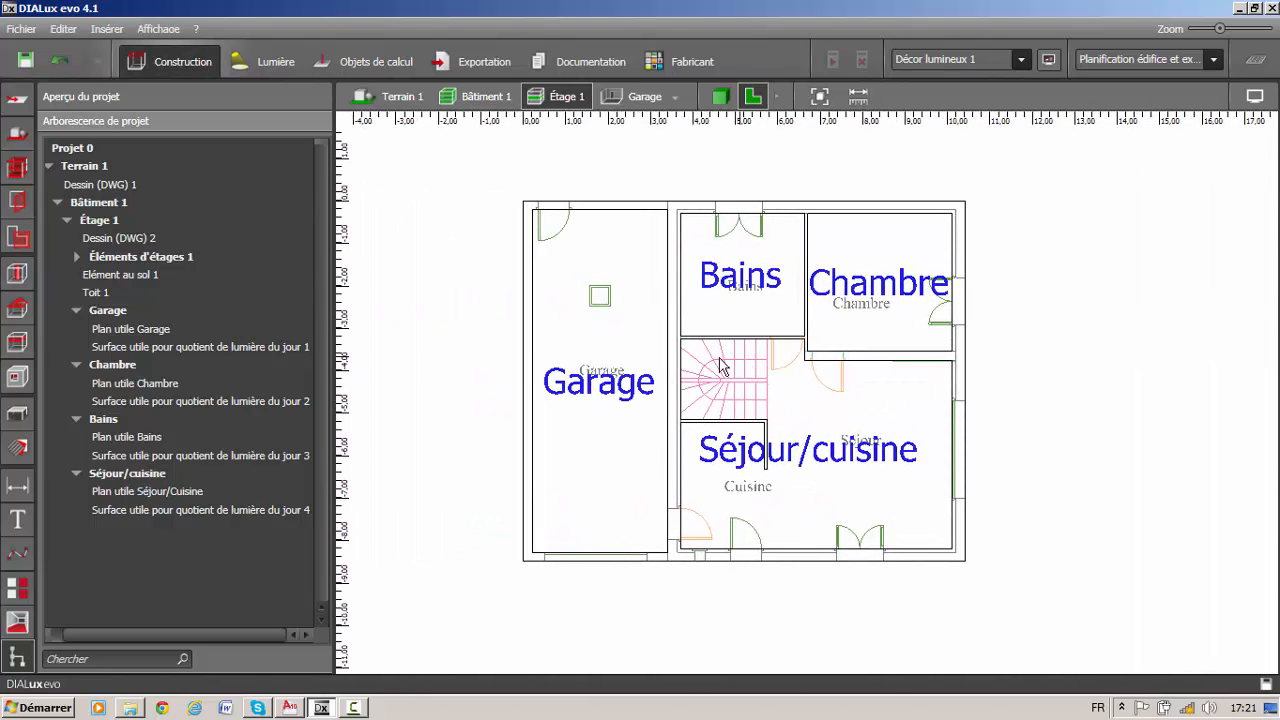
- Look through the DWG drawing settings and the Terrain 1 settings
{"action": "left_click", "coordinate": [17, 99]}
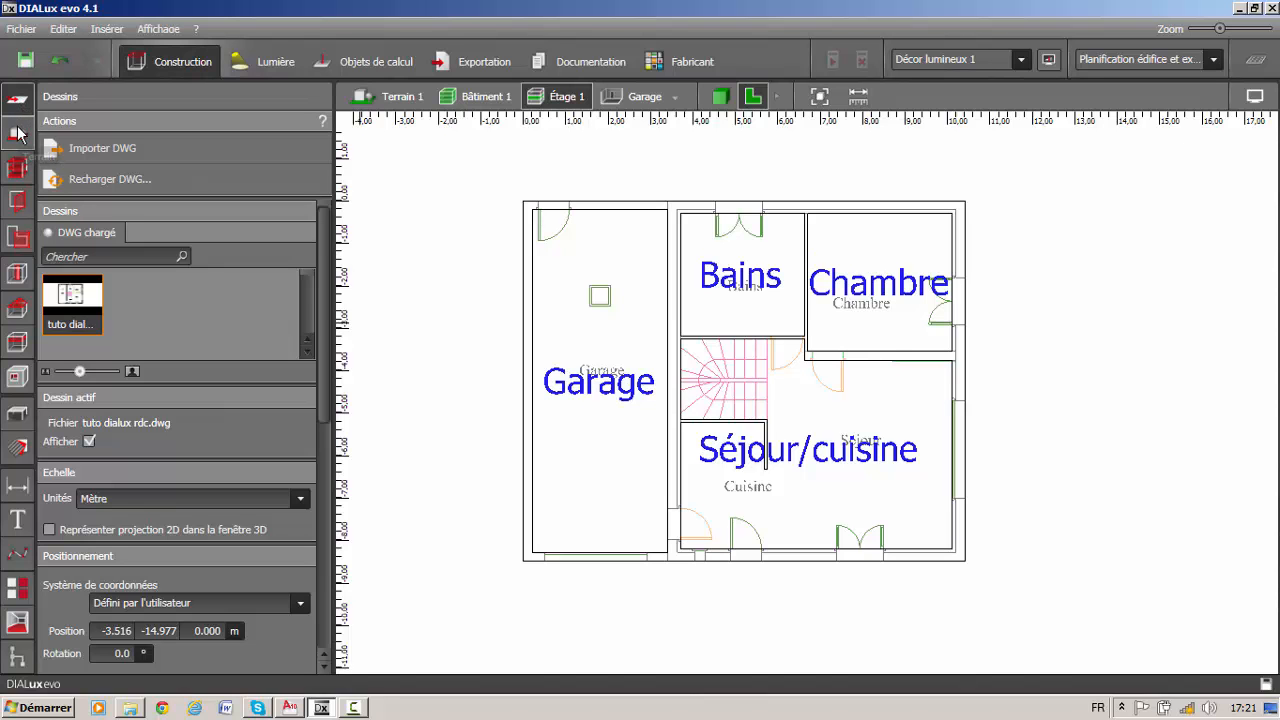
{"action": "left_click", "coordinate": [18, 133]}
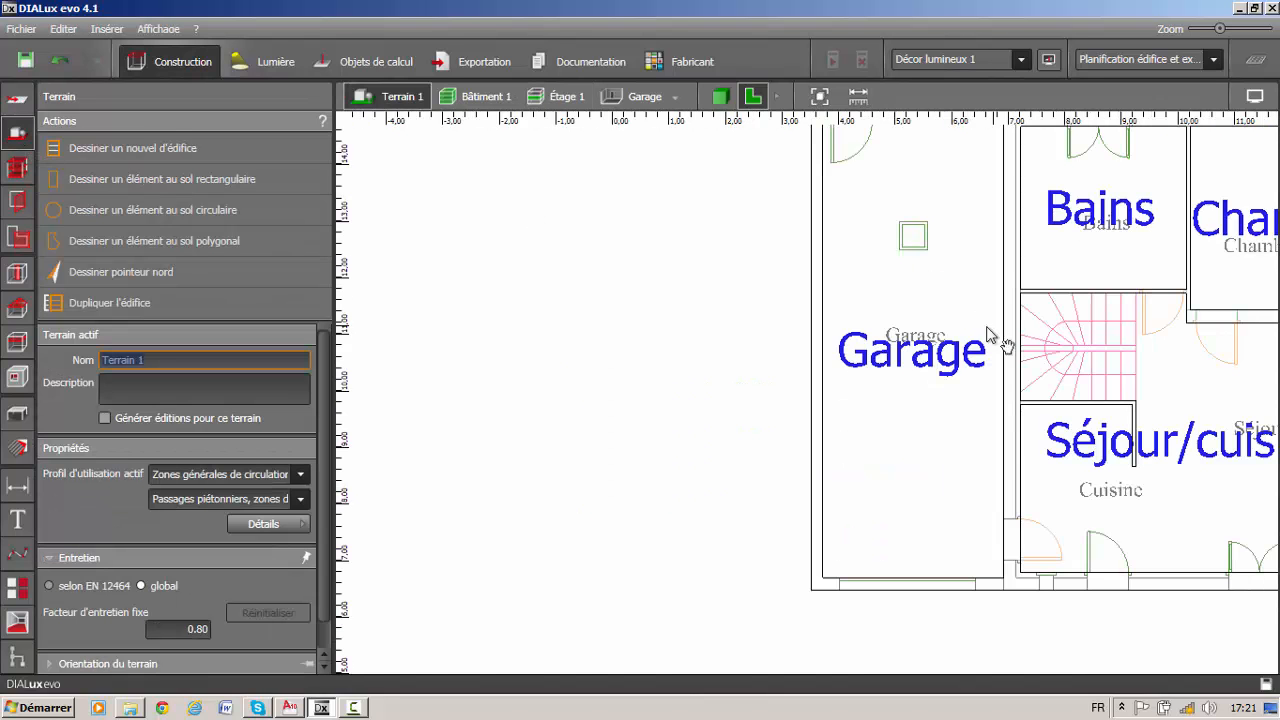
{"action": "middle_click_drag", "start_coordinate": [991, 343], "coordinate": [692, 385]}
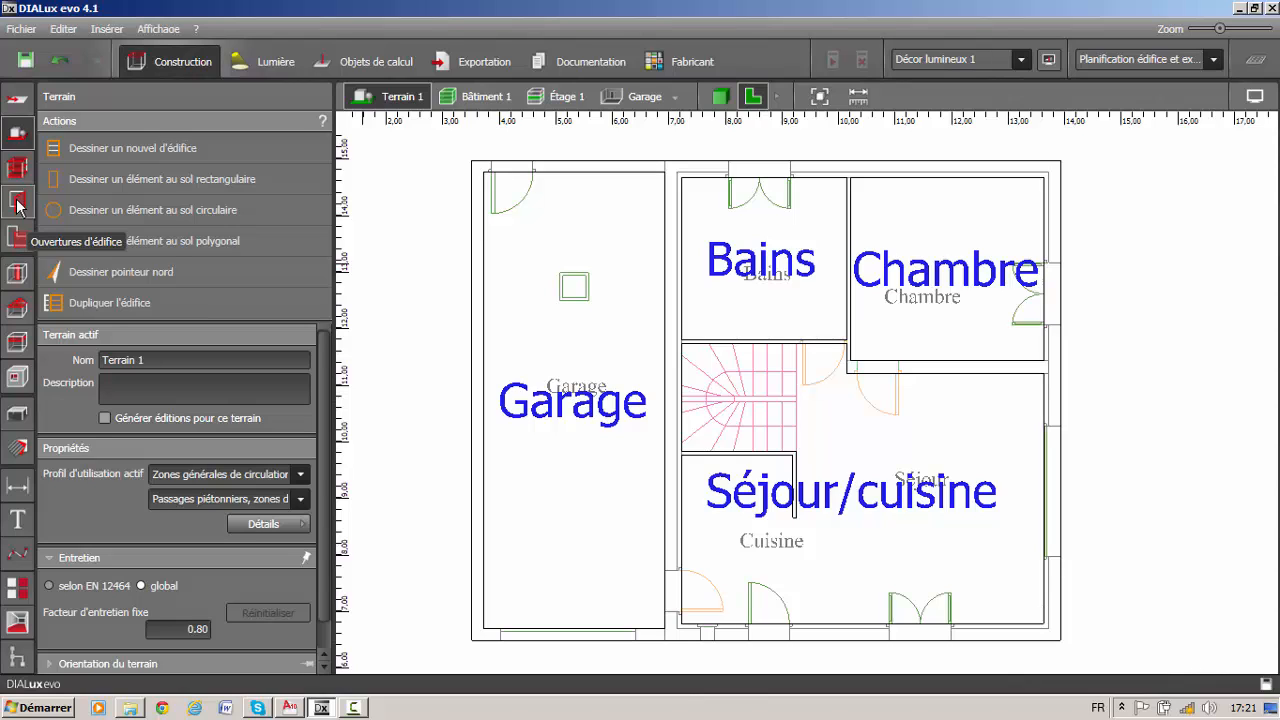
- Choose Porte (standard) as the active building opening and set its height to 2.040 m
{"action": "left_click", "coordinate": [17, 204]}
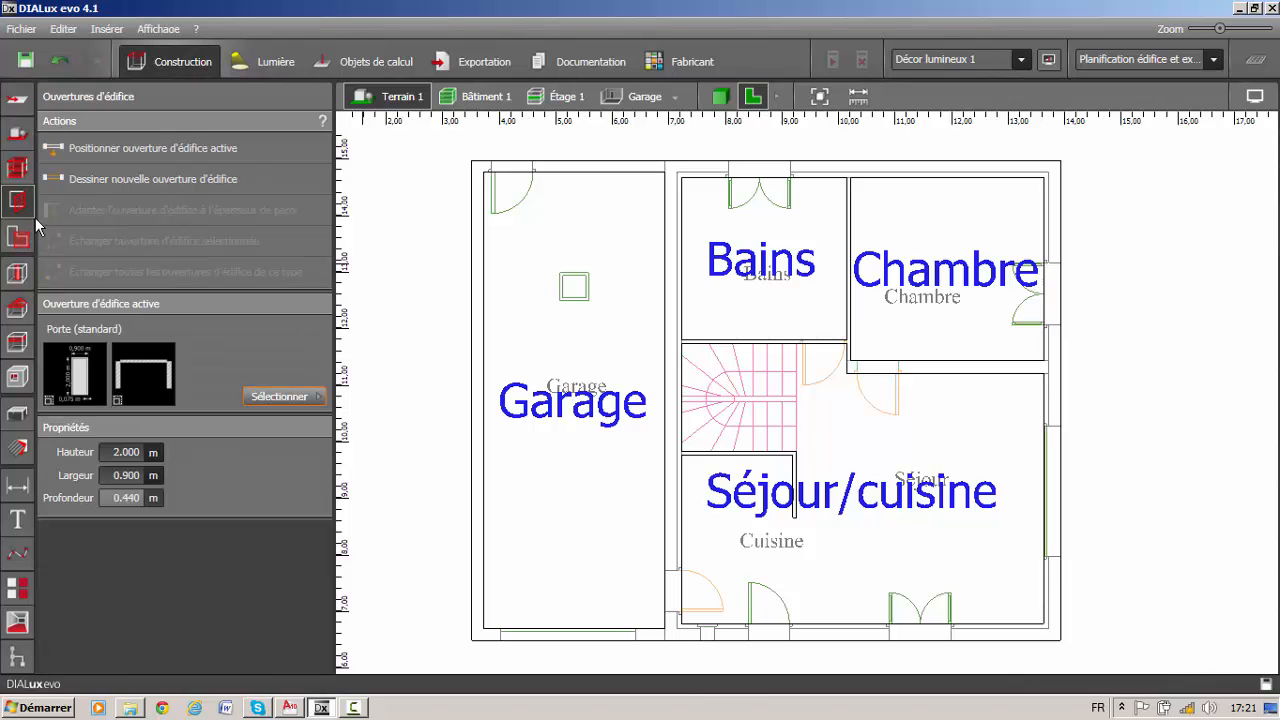
{"action": "middle_click_drag", "start_coordinate": [719, 335], "coordinate": [692, 303]}
{"action": "middle_click_drag", "start_coordinate": [592, 334], "coordinate": [643, 348]}
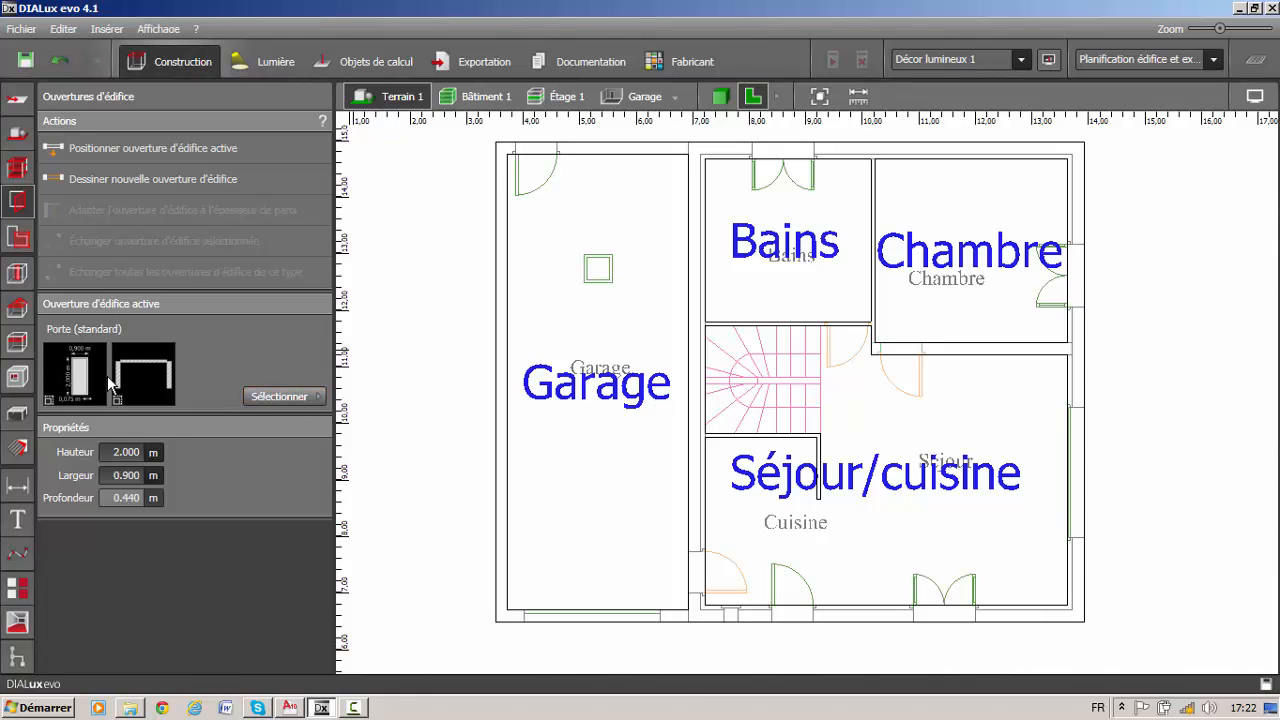
{"action": "left_click", "coordinate": [312, 397]}
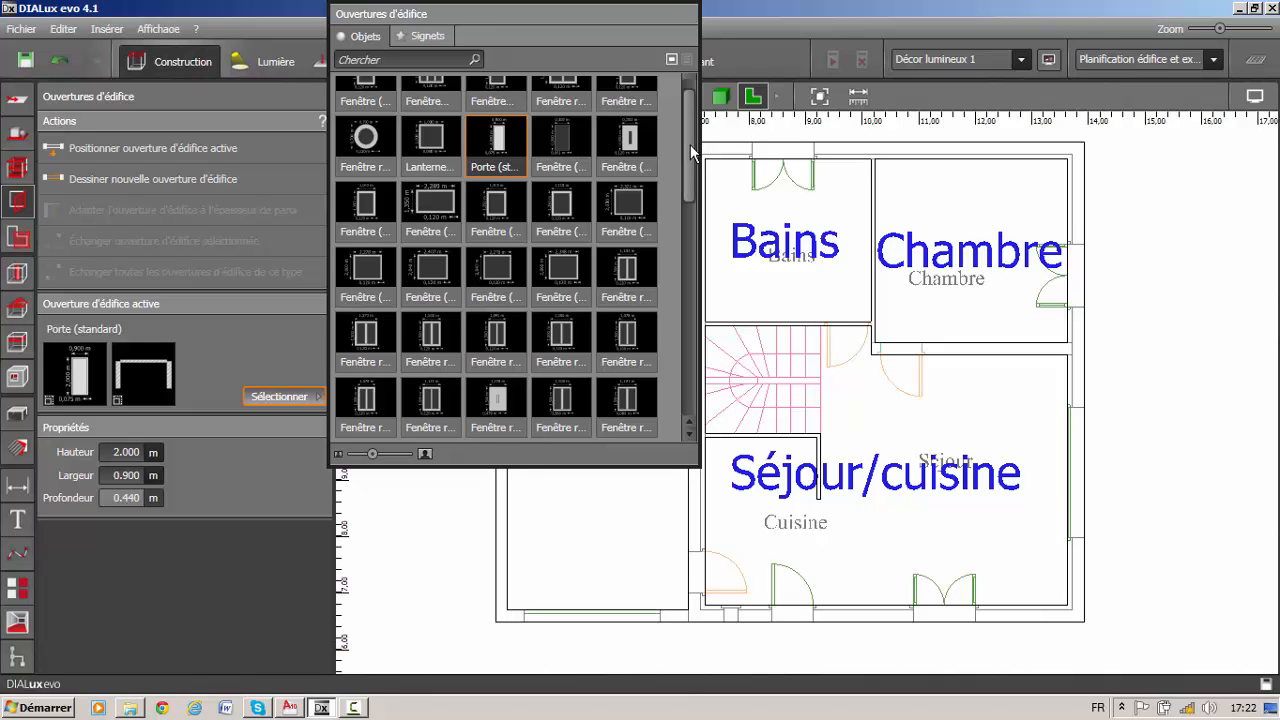
{"action": "mouse_move", "coordinate": [690, 144]}
{"action": "left_mouse_down"}
{"action": "mouse_move", "coordinate": [698, 368]}
{"action": "mouse_move", "coordinate": [671, 143]}
{"action": "left_mouse_up"}
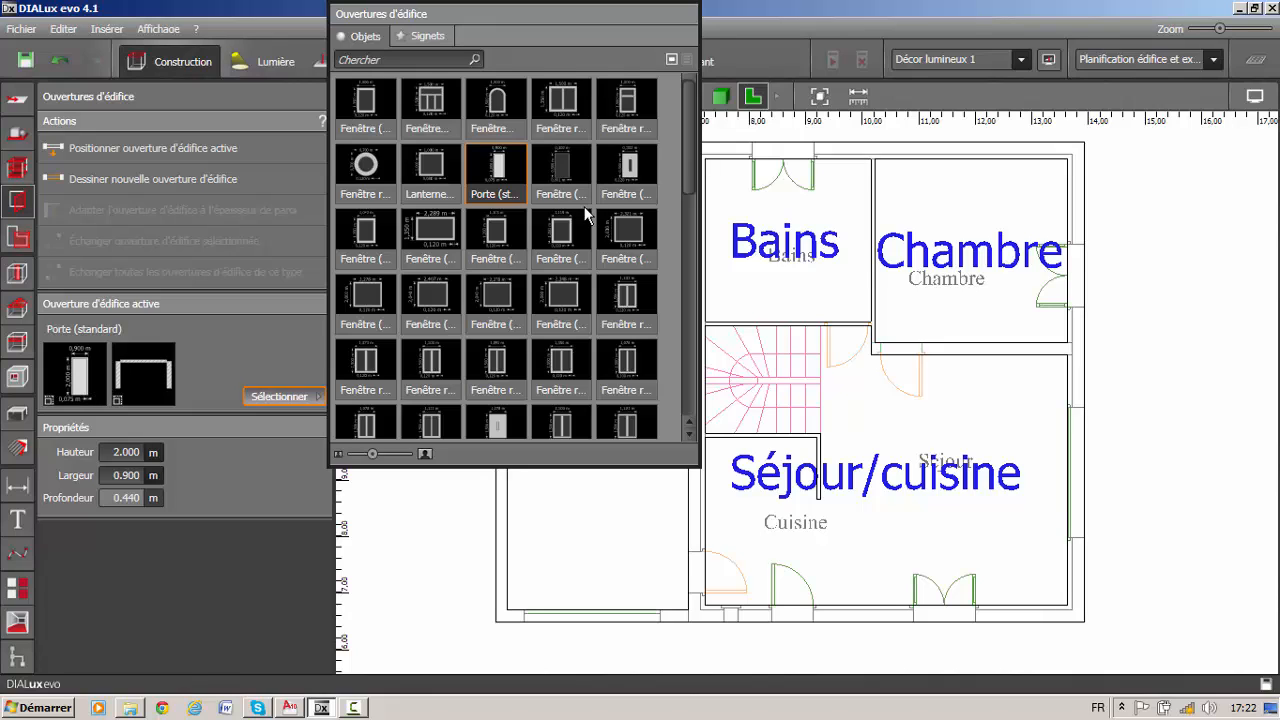
{"action": "left_click", "coordinate": [505, 180]}
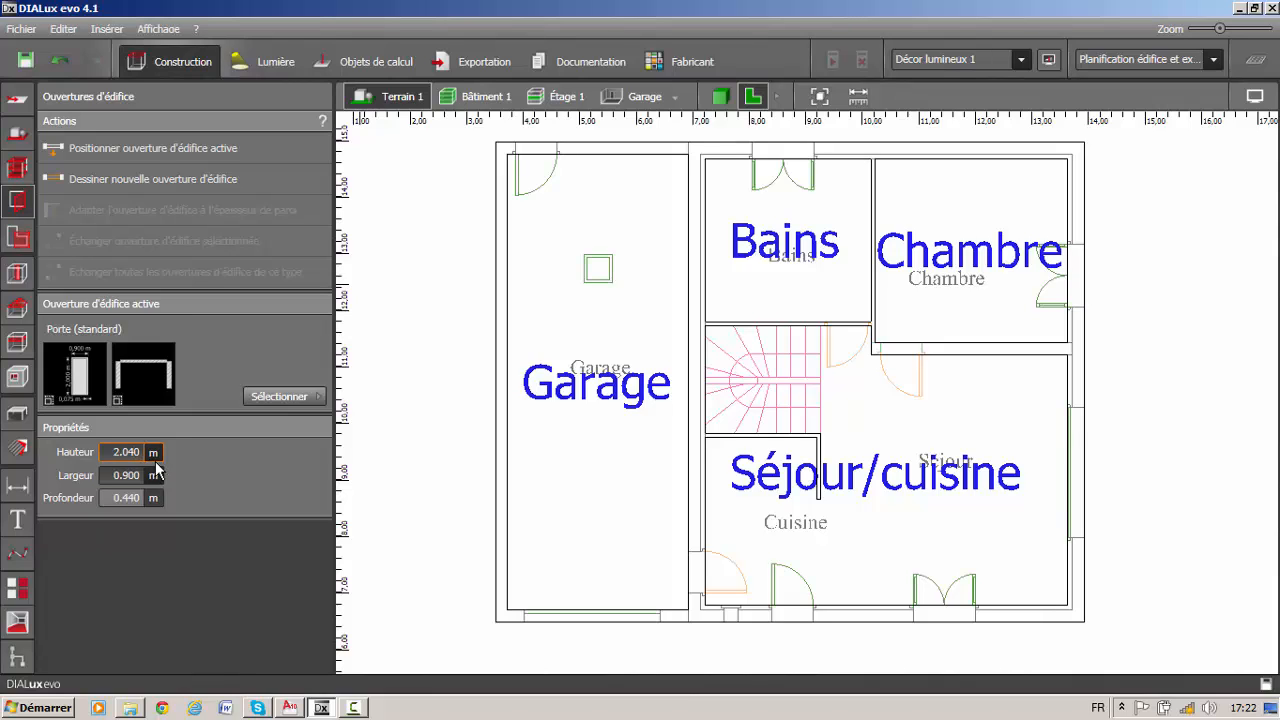
{"action": "left_click", "coordinate": [211, 538]}
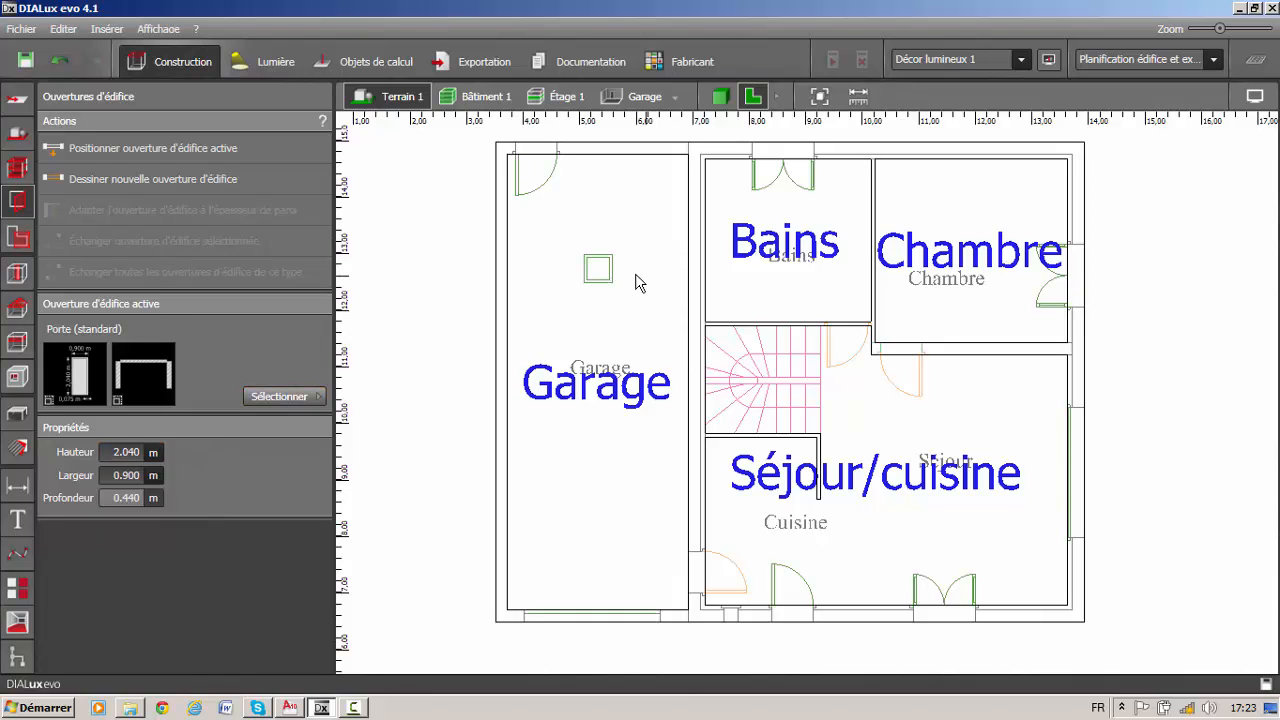
- Place the active 0.900 m wide door in the outer wall at the plan's single door below Cuisine
{"action": "middle_click_drag", "start_coordinate": [637, 280], "coordinate": [598, 279]}
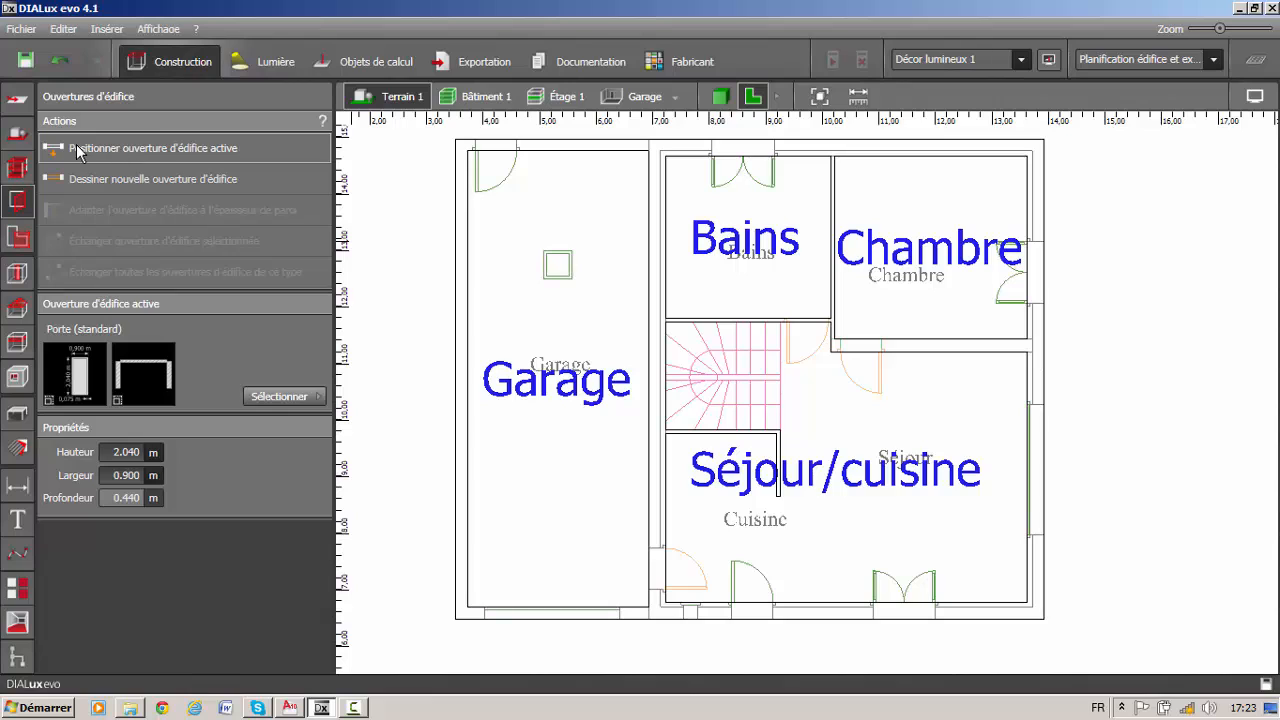
{"action": "left_click", "coordinate": [128, 158]}
{"action": "left_click", "coordinate": [749, 612]}
{"action": "scroll", "coordinate": [735, 642], "scroll_direction": "up", "scroll_amount": 3}
{"action": "scroll", "coordinate": [757, 548], "scroll_direction": "down", "scroll_amount": 2}
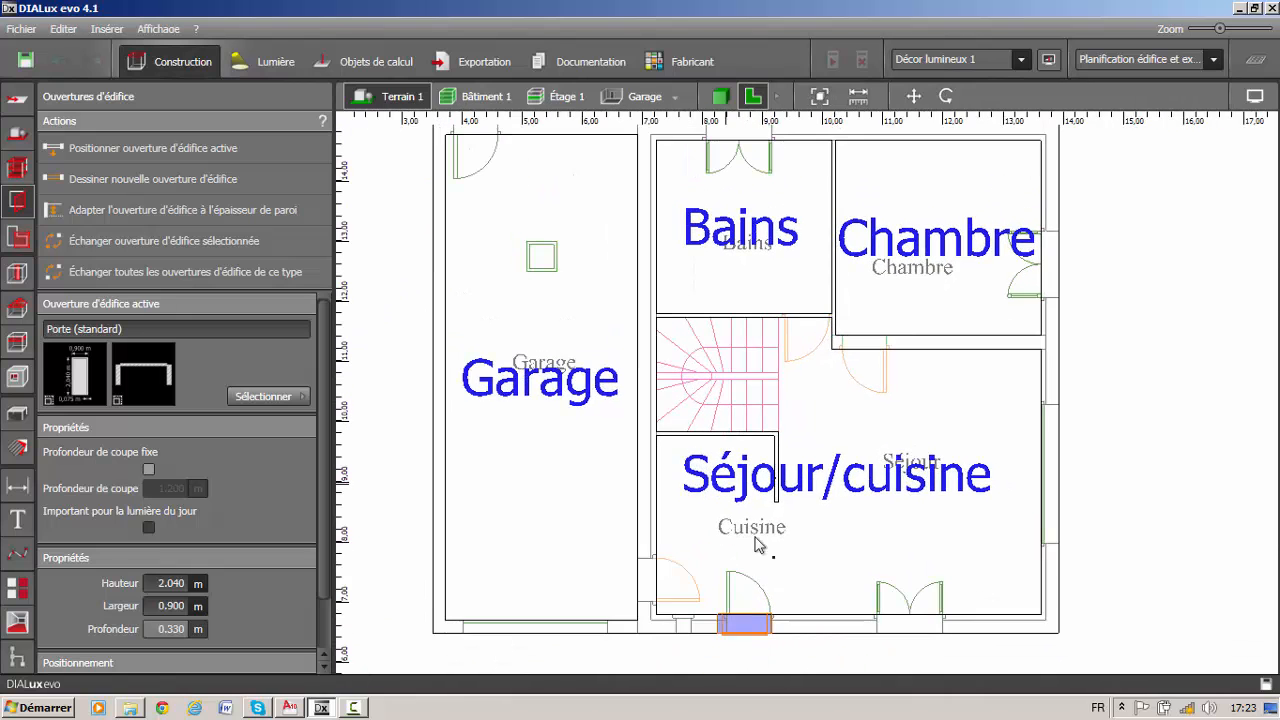
{"action": "middle_click_drag", "start_coordinate": [738, 575], "coordinate": [687, 406]}
{"action": "scroll", "coordinate": [711, 453], "scroll_direction": "up", "scroll_amount": 2}
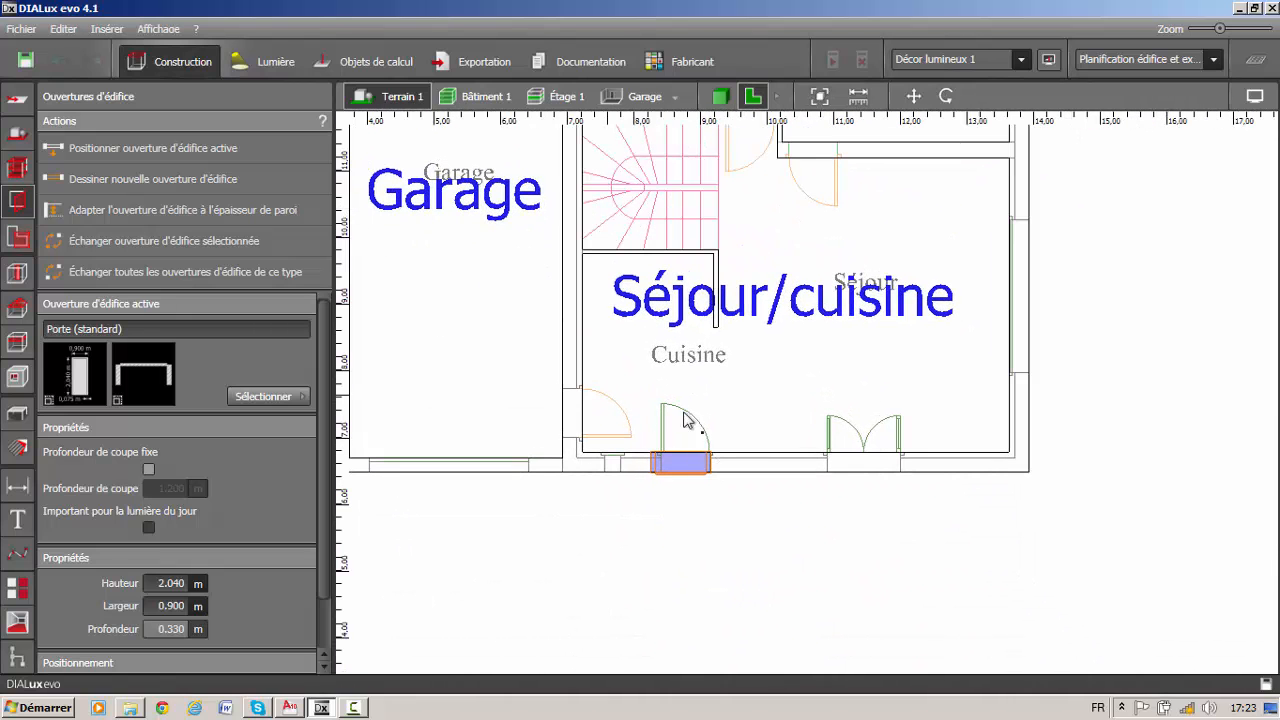
- Delete the 0.900 m wide door from the outer wall below Cuisine
{"action": "left_click", "coordinate": [652, 481]}
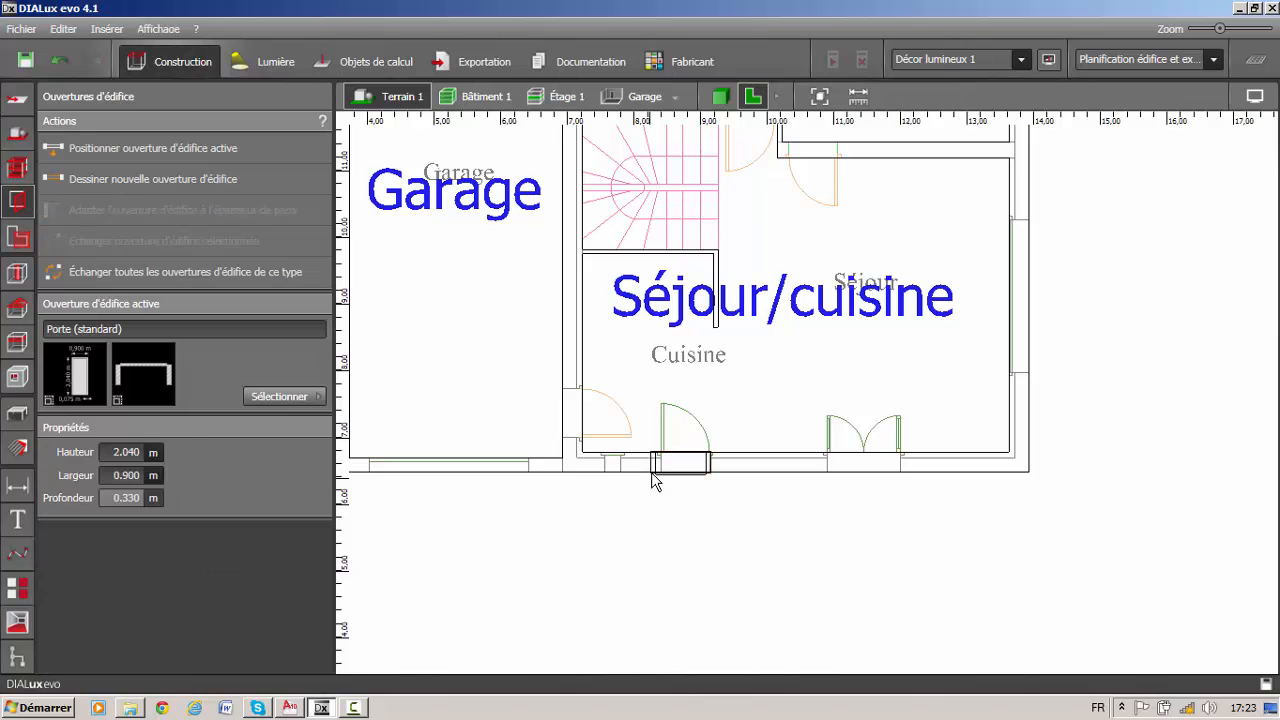
{"action": "left_click", "coordinate": [682, 462]}
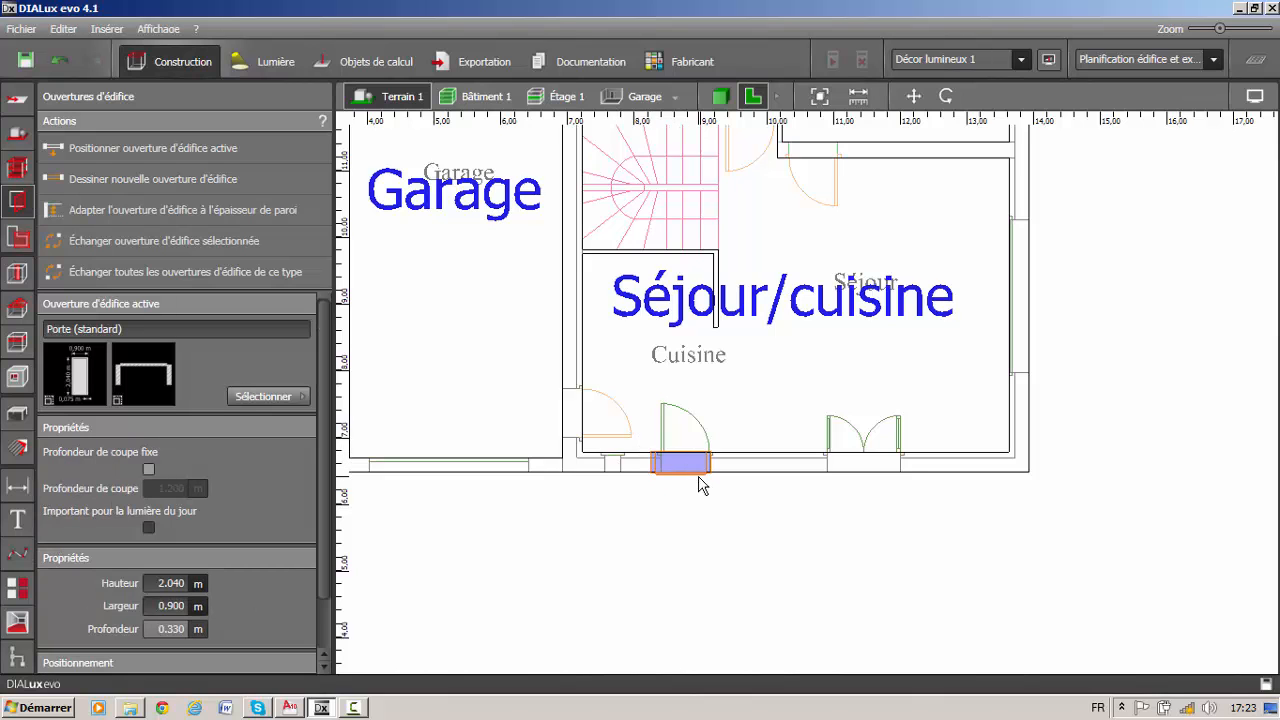
{"action": "left_click", "coordinate": [704, 486]}
{"action": "scroll", "coordinate": [750, 460], "scroll_direction": "down", "scroll_amount": 2}
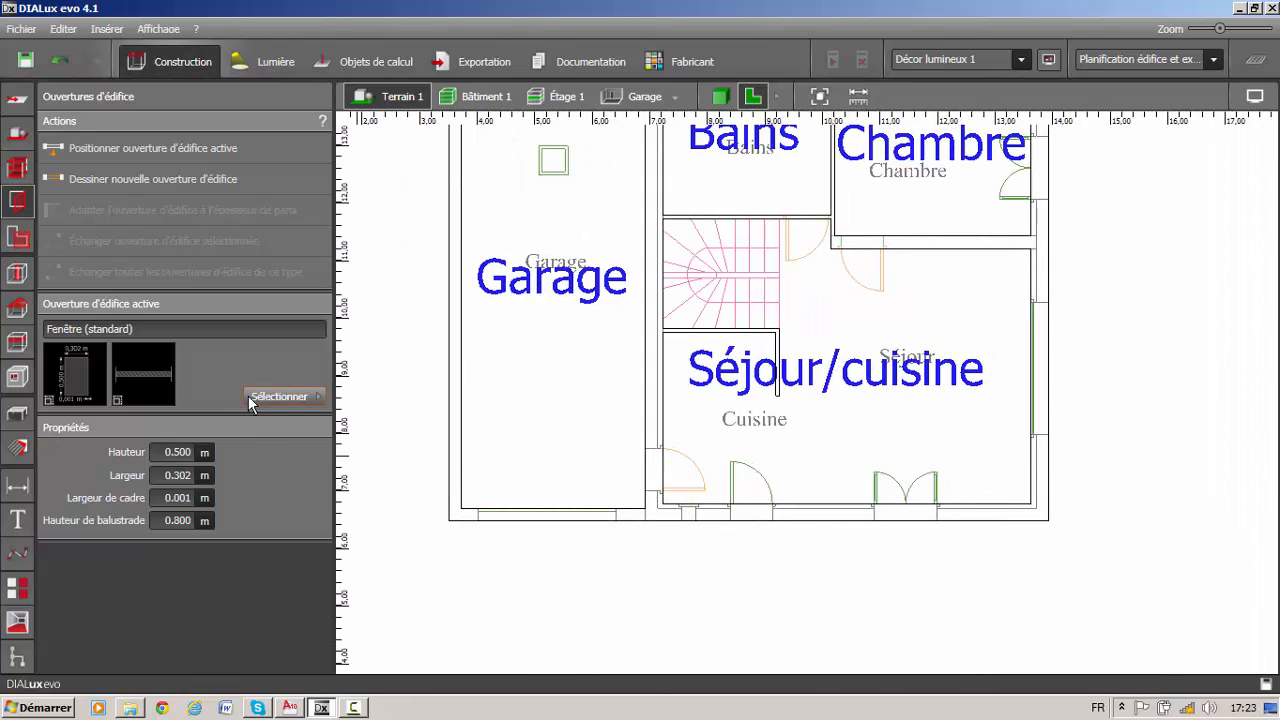
- Choose Porte (standard) again as the active opening and set its height to 2.04 m
{"action": "left_click", "coordinate": [304, 399]}
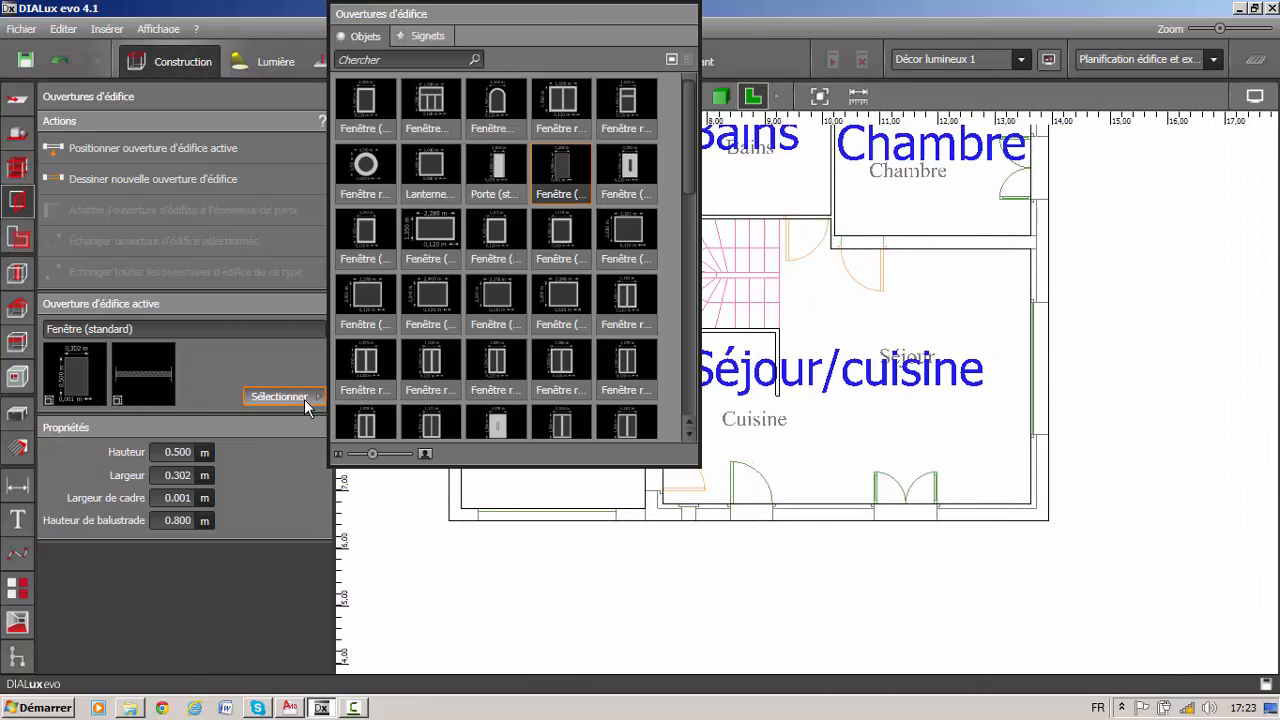
{"action": "left_click", "coordinate": [503, 174]}
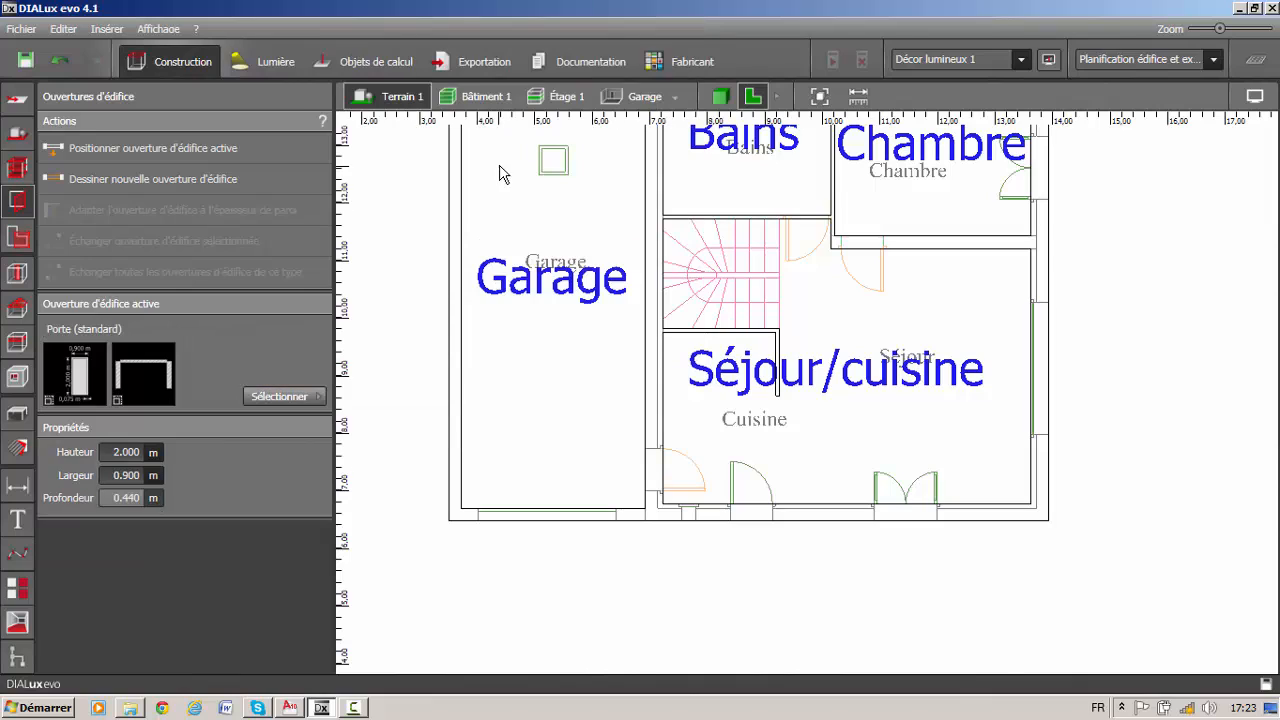
{"action": "left_click", "coordinate": [138, 452]}
{"action": "type", "text": "2.00"}
{"action": "type", "text": "4"}
{"action": "key", "text": "Return"}
- Draw a door opening about 0.735 m wide below Cuisine, between the inner jamb lines of the plan's single door
{"action": "middle_click_drag", "start_coordinate": [757, 528], "coordinate": [674, 503]}
{"action": "scroll", "coordinate": [578, 483], "scroll_direction": "up", "scroll_amount": 2}
{"action": "scroll", "coordinate": [578, 483], "scroll_direction": "up", "scroll_amount": 4}
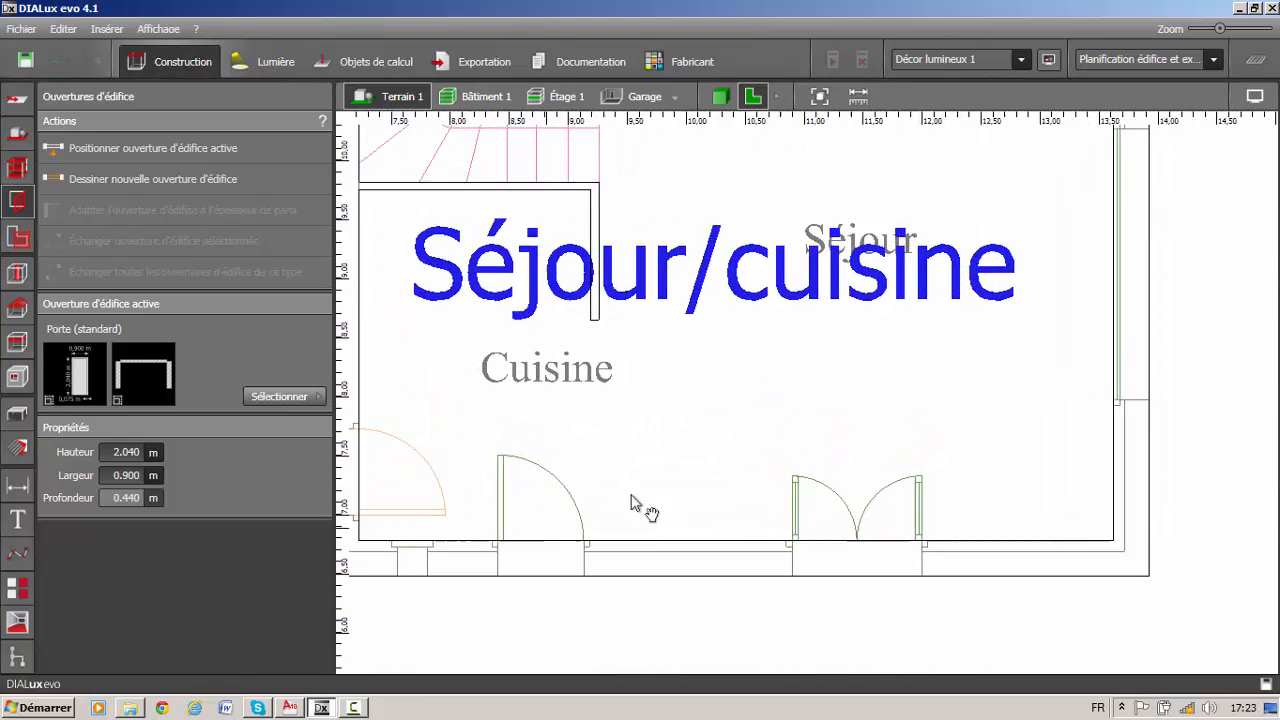
{"action": "scroll", "coordinate": [537, 553], "scroll_direction": "up", "scroll_amount": 1}
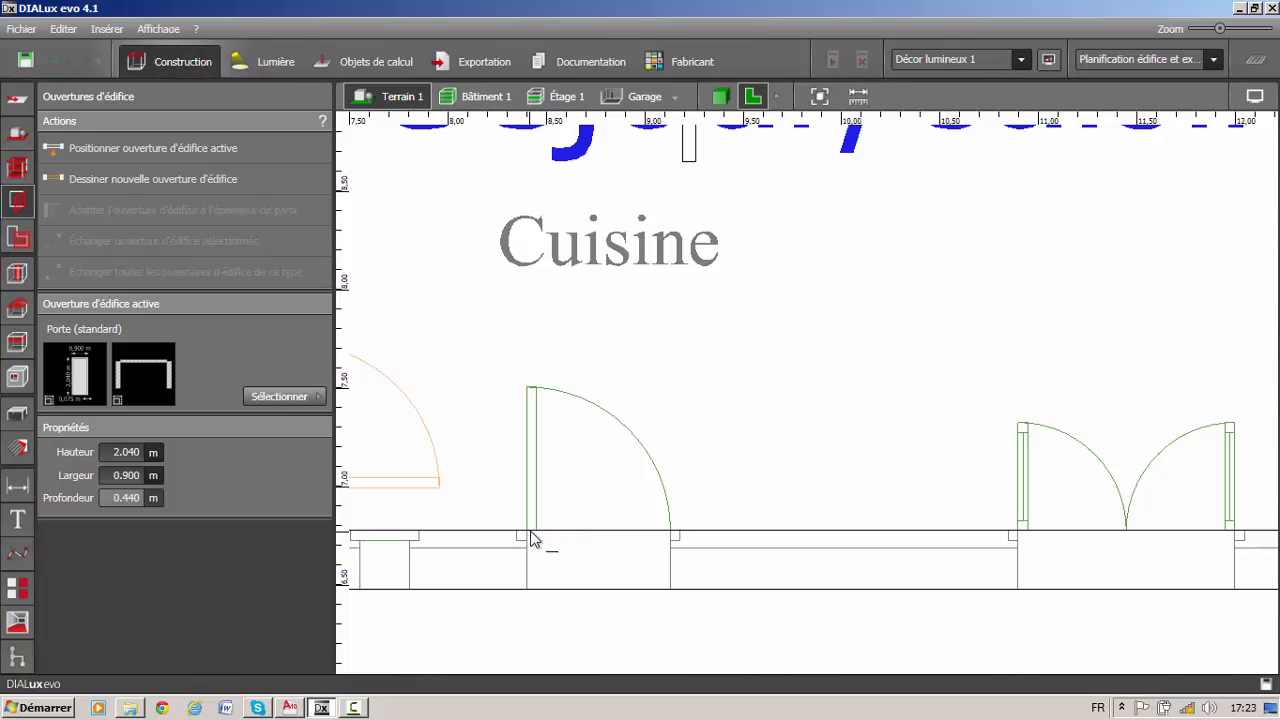
{"action": "left_click", "coordinate": [529, 537]}
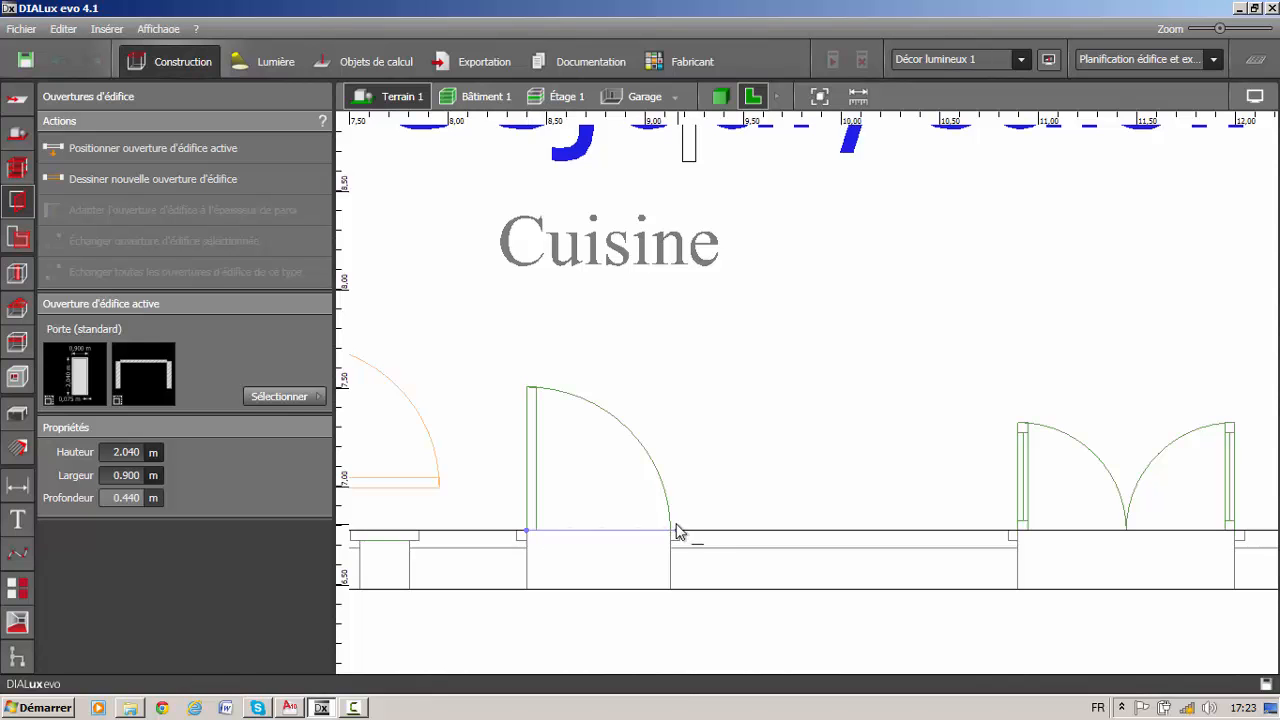
{"action": "scroll", "coordinate": [675, 540], "scroll_direction": "up", "scroll_amount": 2}
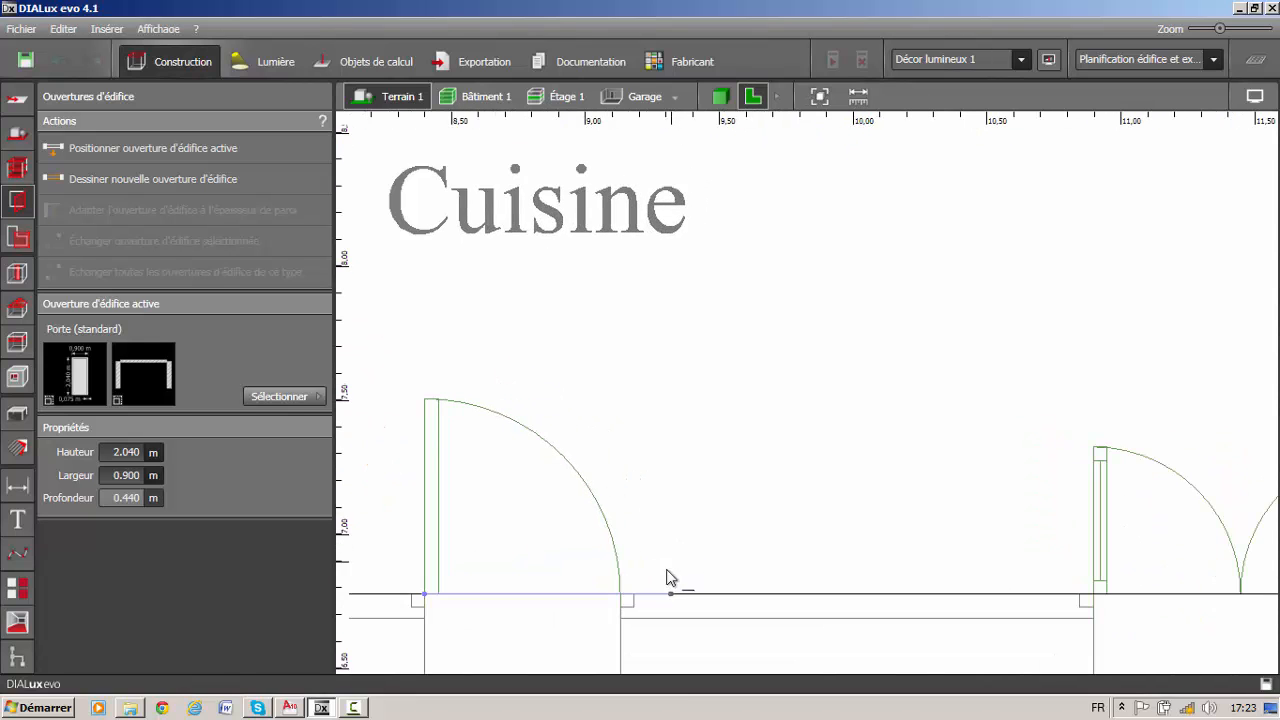
{"action": "left_click", "coordinate": [622, 596]}
- Delete the 0.735 m wide door opening drawn below Cuisine
{"action": "scroll", "coordinate": [652, 308], "scroll_direction": "down", "scroll_amount": 1}
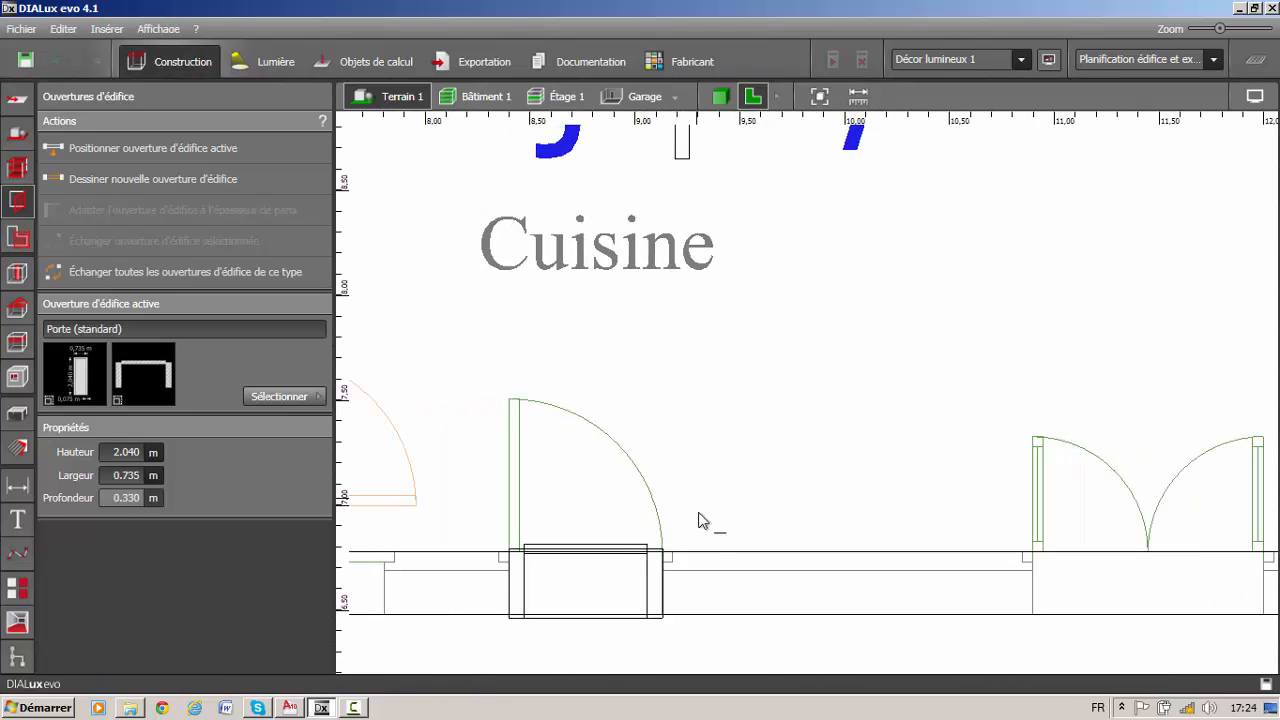
{"action": "scroll", "coordinate": [611, 526], "scroll_direction": "up", "scroll_amount": 3}
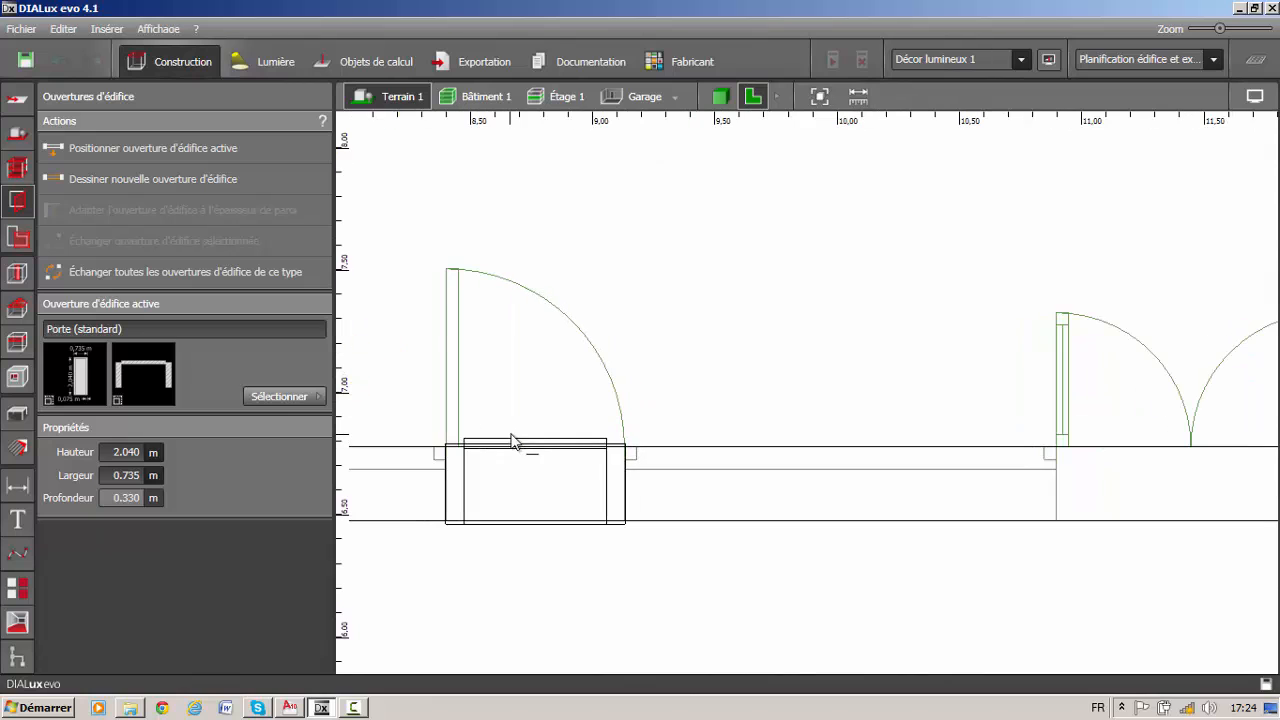
{"action": "scroll", "coordinate": [560, 462], "scroll_direction": "down", "scroll_amount": 2}
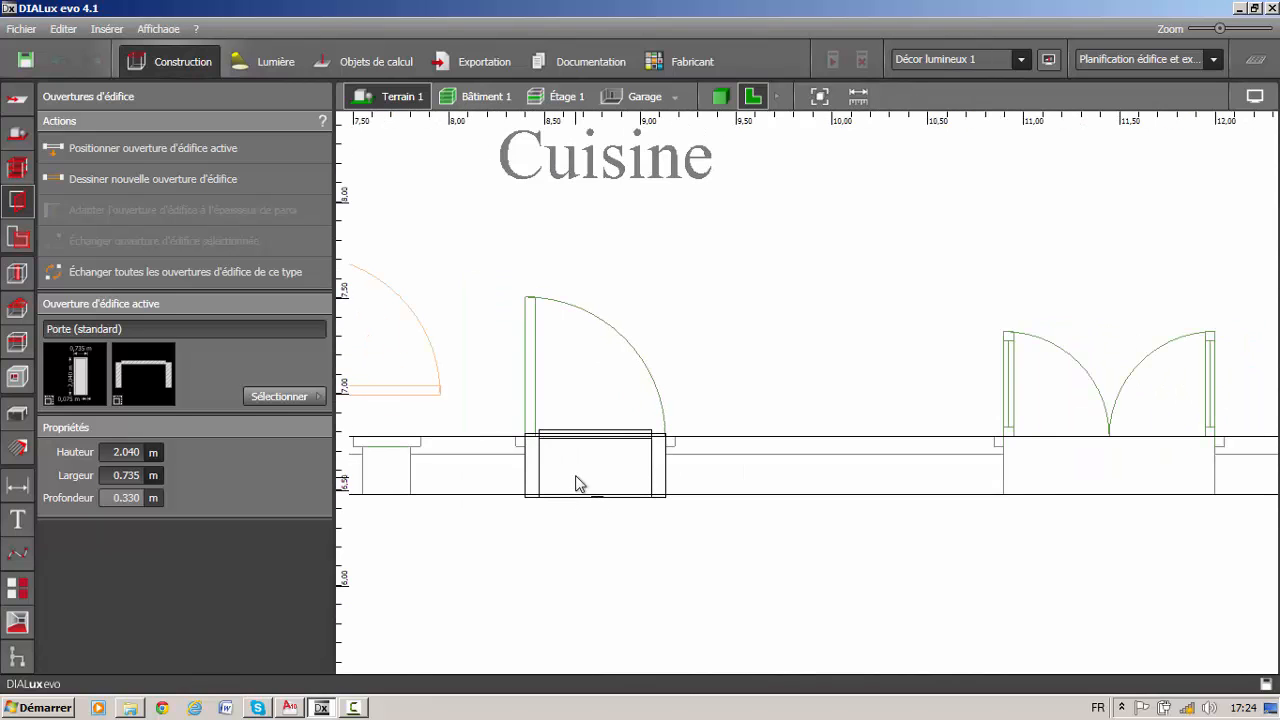
{"action": "left_click", "coordinate": [615, 488]}
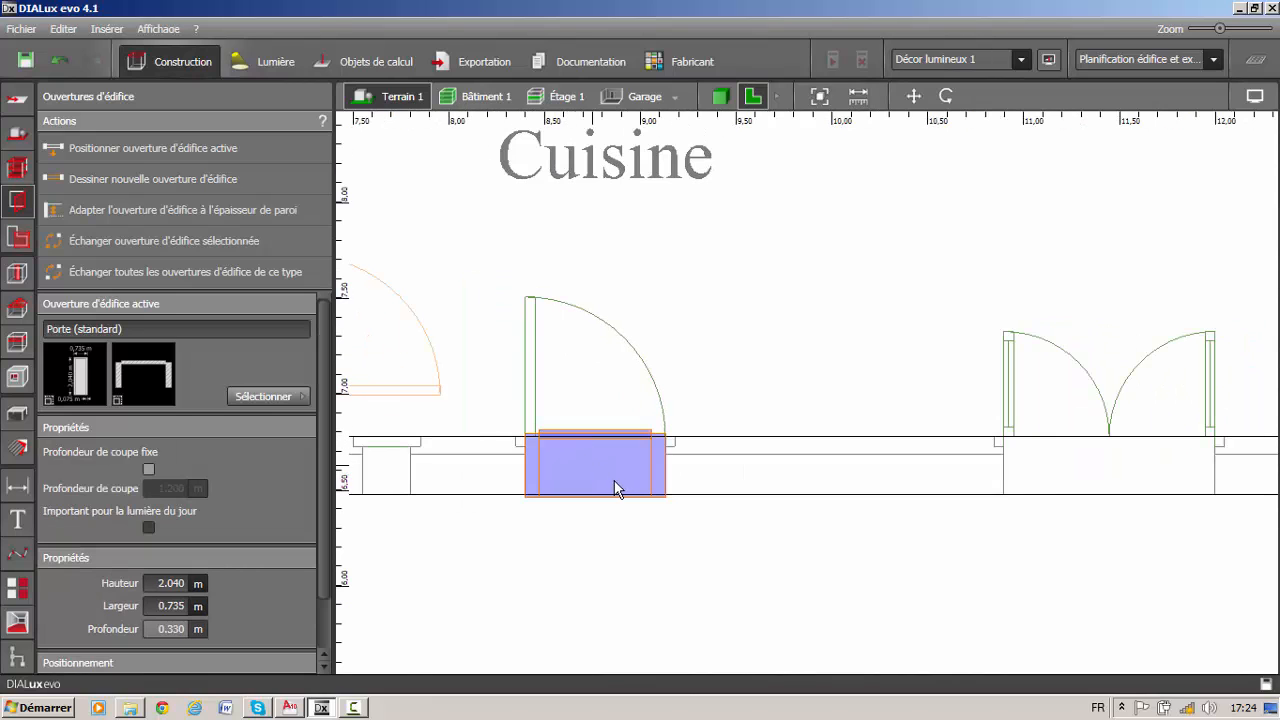
{"action": "key", "text": "Escape"}
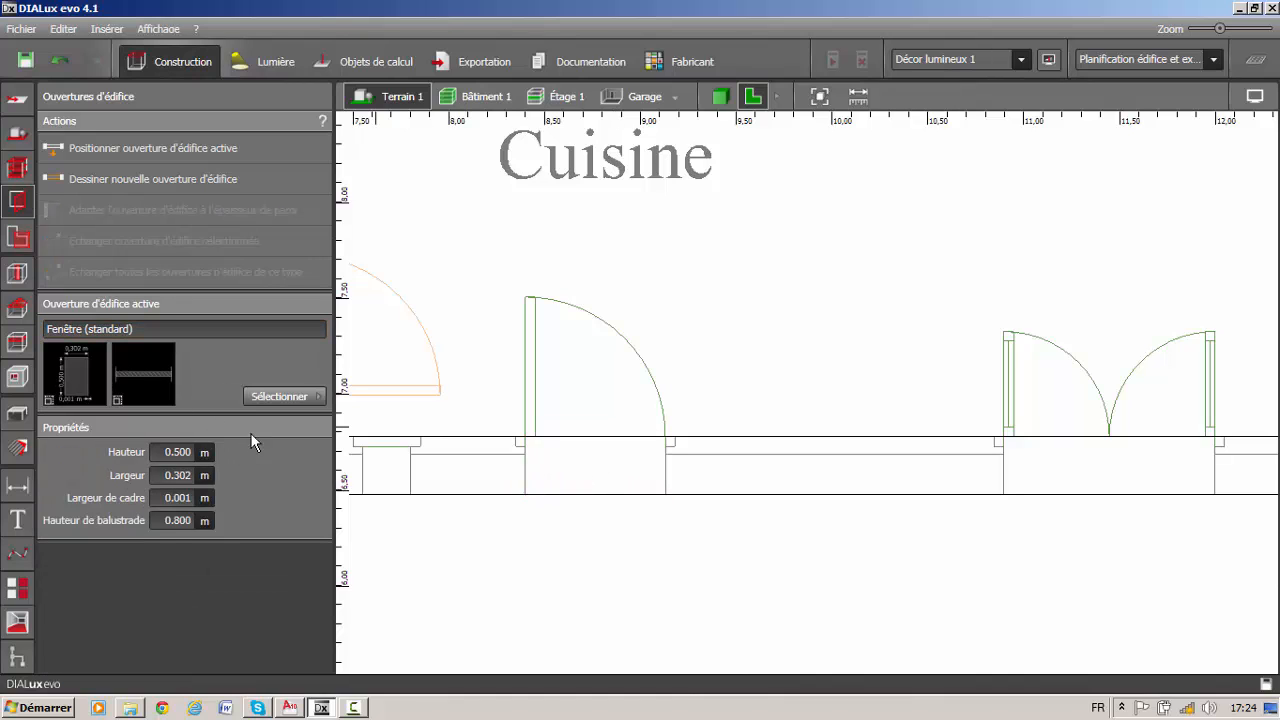
- Draw a Porte (standard) opening about 0.833 m wide below Cuisine, between the outer edges of the plan's door frame
{"action": "left_click", "coordinate": [299, 398]}
{"action": "double_click", "coordinate": [497, 170]}
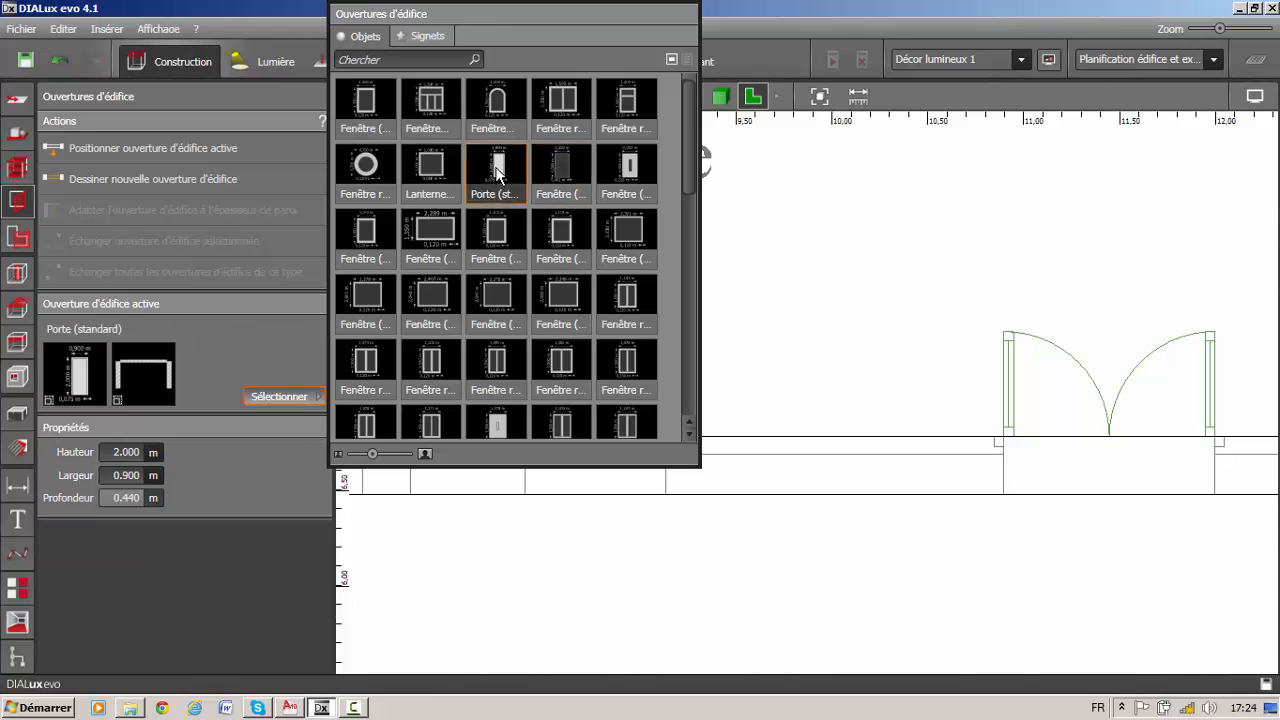
{"action": "left_click", "coordinate": [98, 180]}
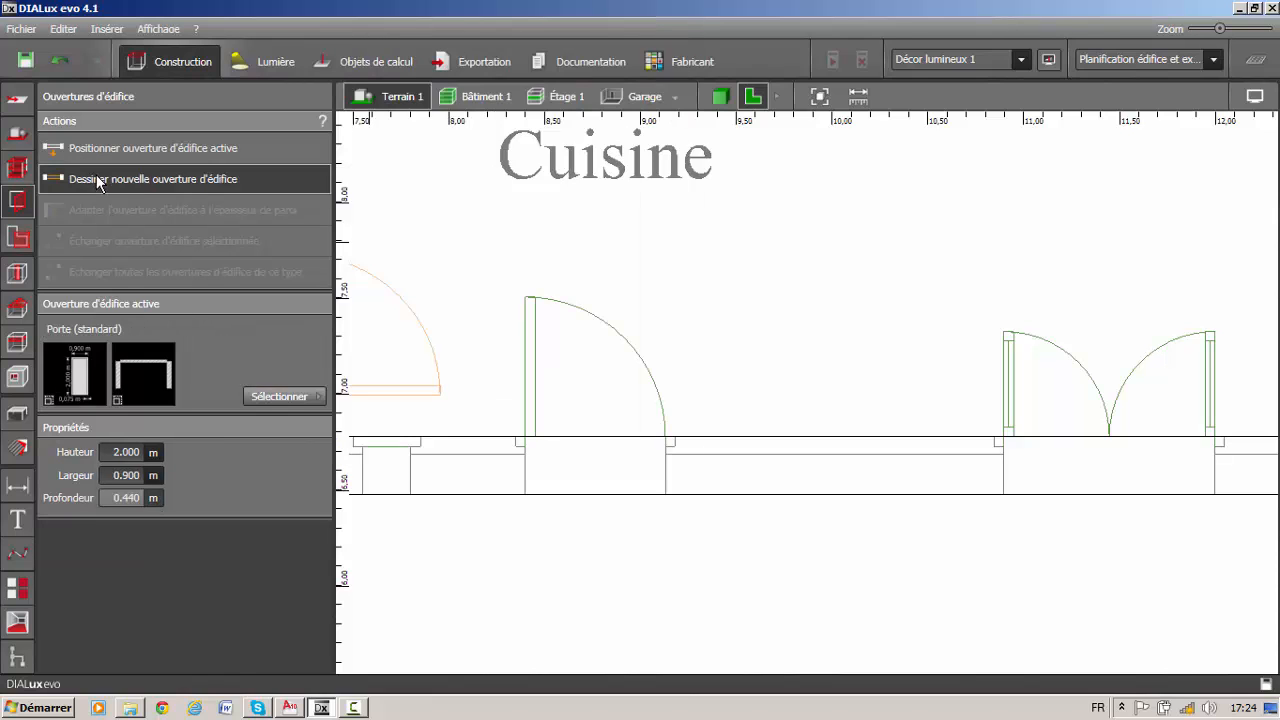
{"action": "scroll", "coordinate": [528, 456], "scroll_direction": "up", "scroll_amount": 4}
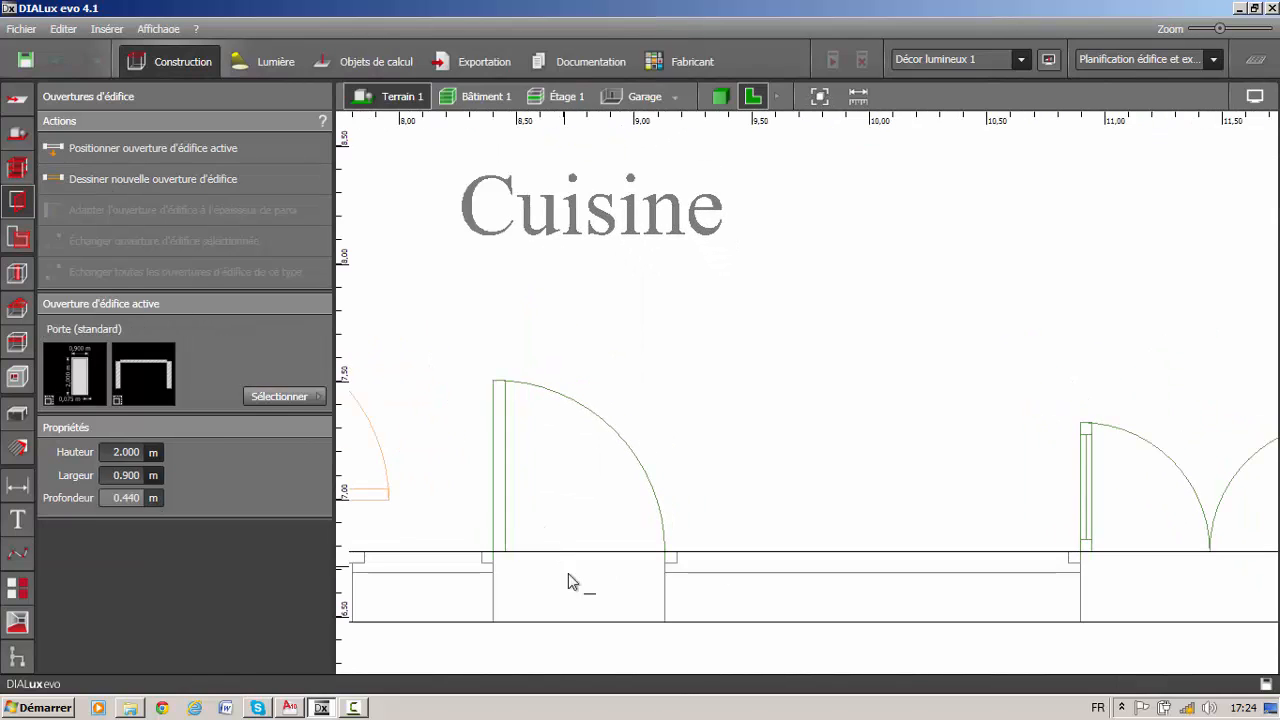
{"action": "scroll", "coordinate": [610, 486], "scroll_direction": "up", "scroll_amount": 2}
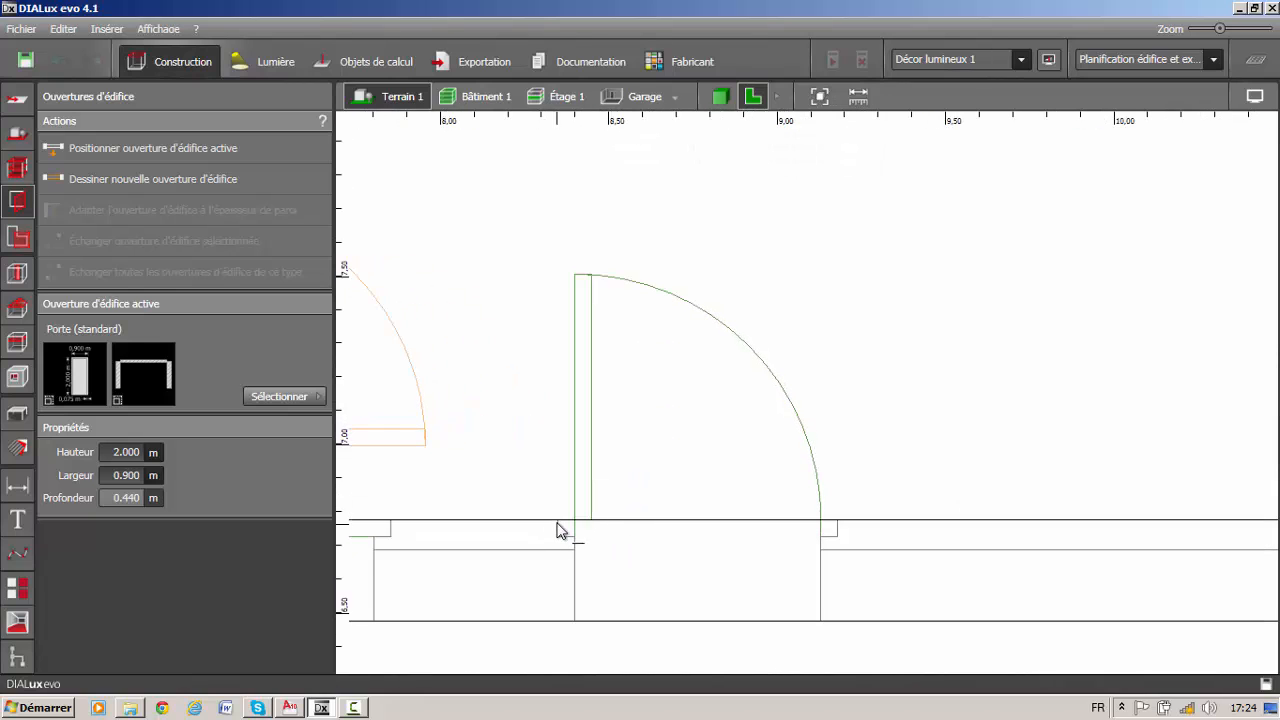
{"action": "left_click", "coordinate": [559, 527]}
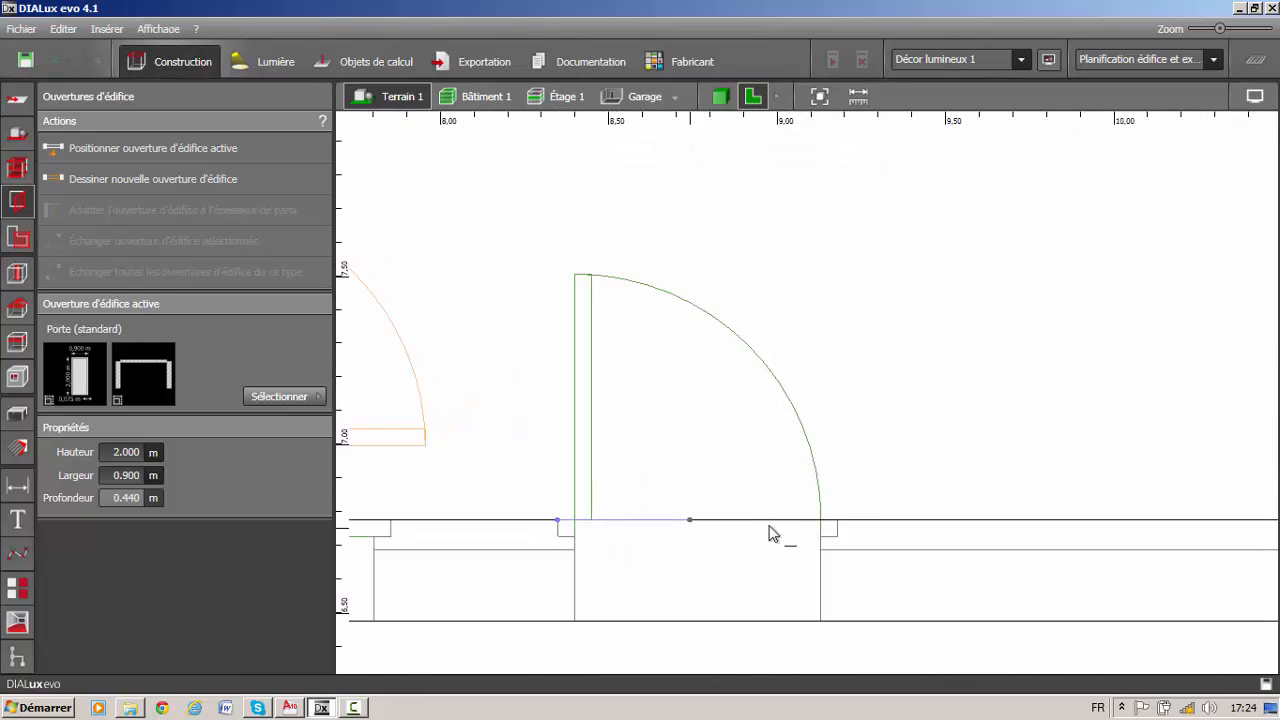
{"action": "left_click", "coordinate": [838, 521]}
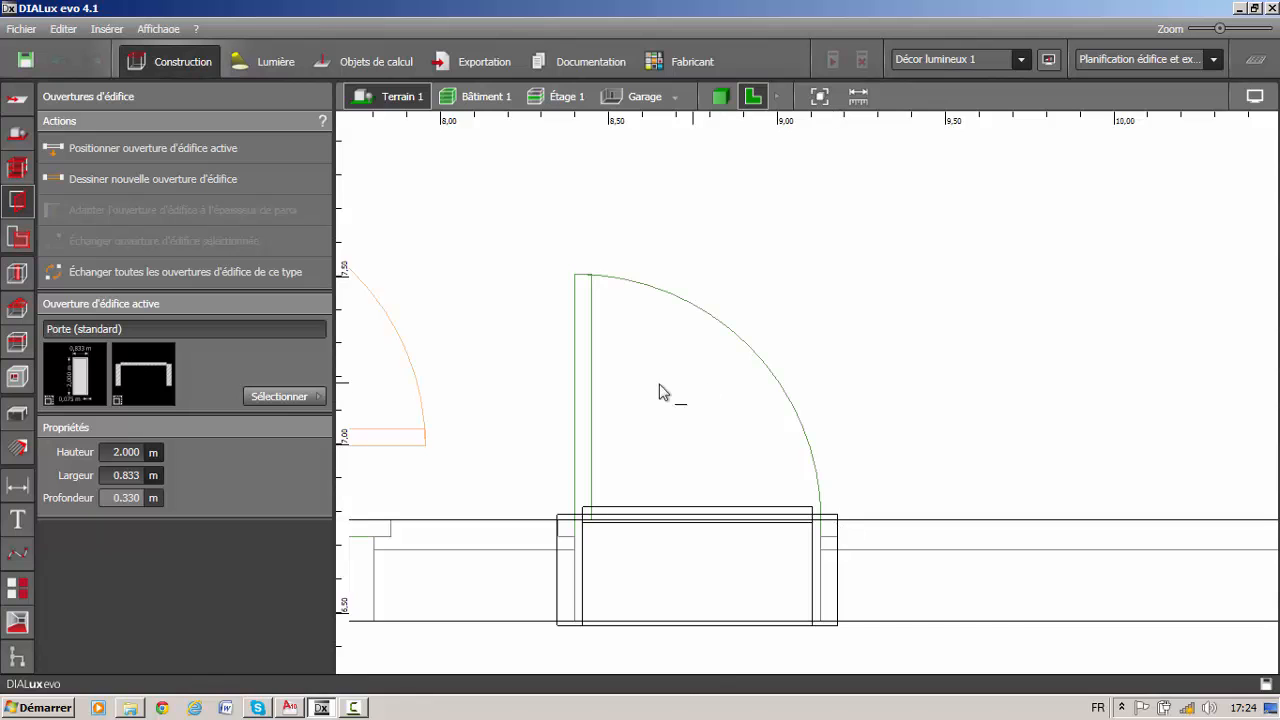
{"action": "scroll", "coordinate": [586, 486], "scroll_direction": "down", "scroll_amount": 5}
{"action": "scroll", "coordinate": [614, 497], "scroll_direction": "down", "scroll_amount": 4}
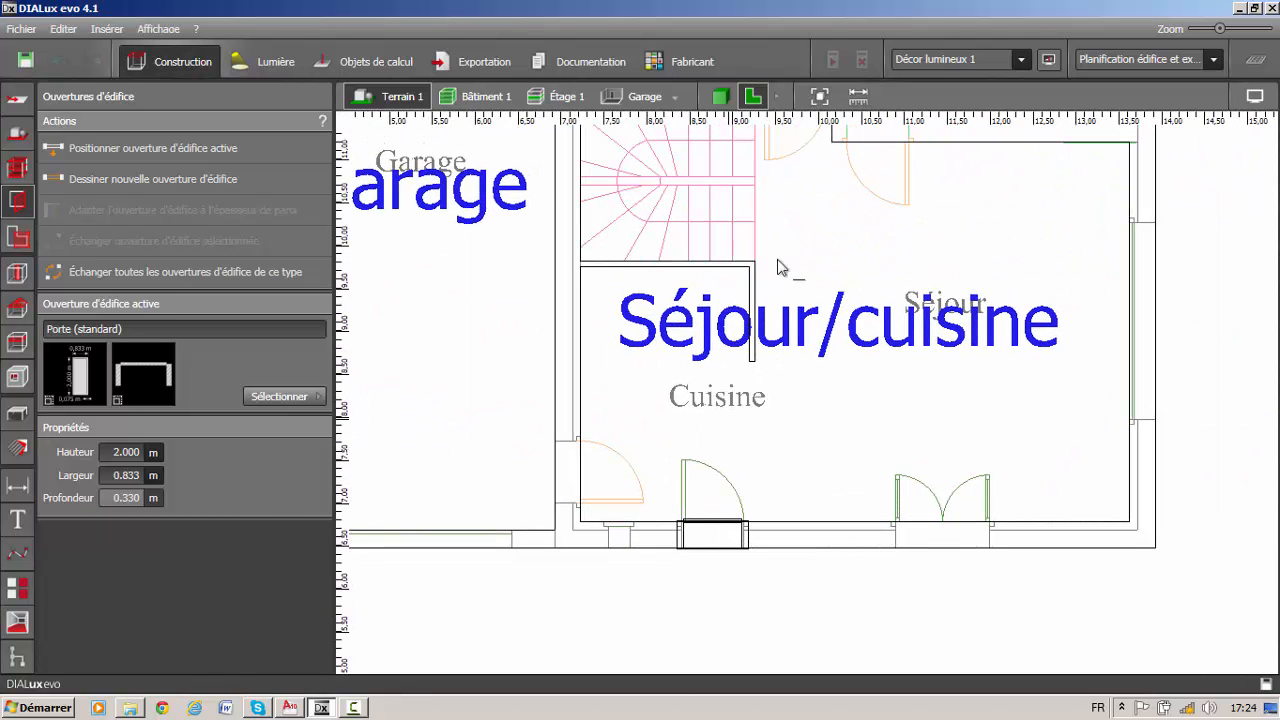
- Examine the door opening in the outer wall in 3D and return to the floor plan view
{"action": "left_click", "coordinate": [720, 96]}
{"action": "left_click_drag", "start_coordinate": [1019, 446], "coordinate": [890, 465]}
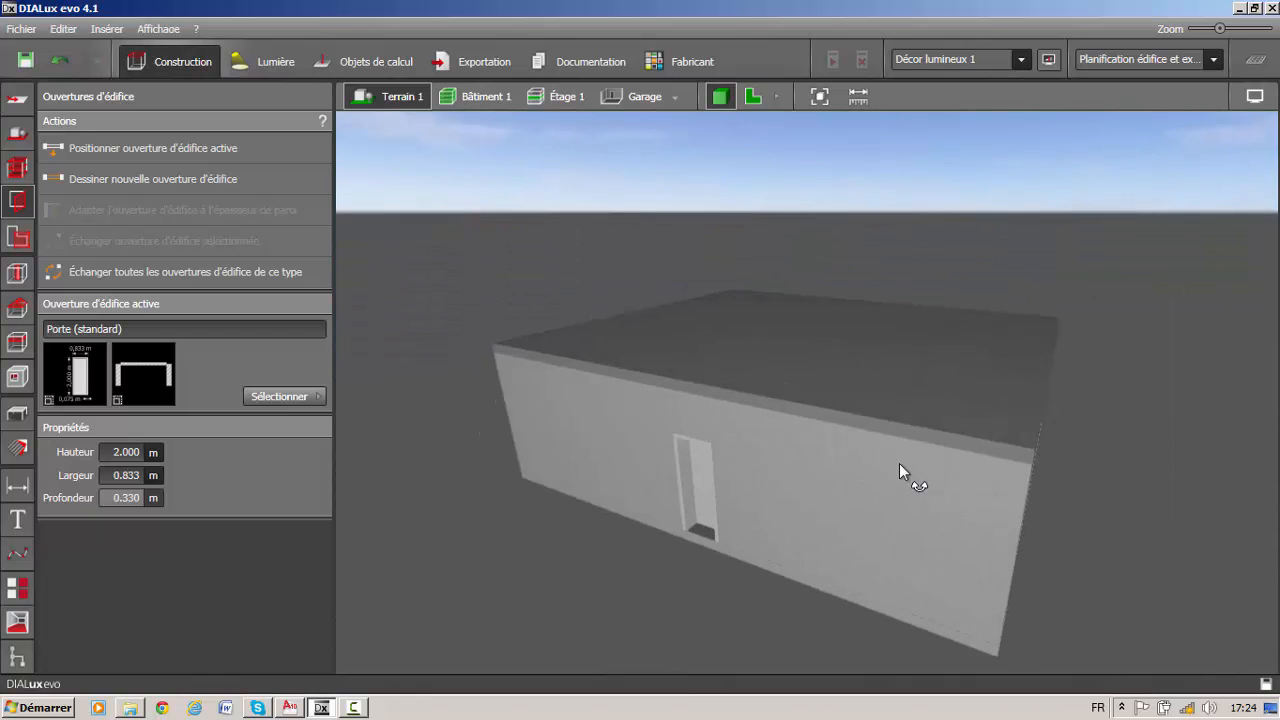
{"action": "left_click", "coordinate": [754, 97]}
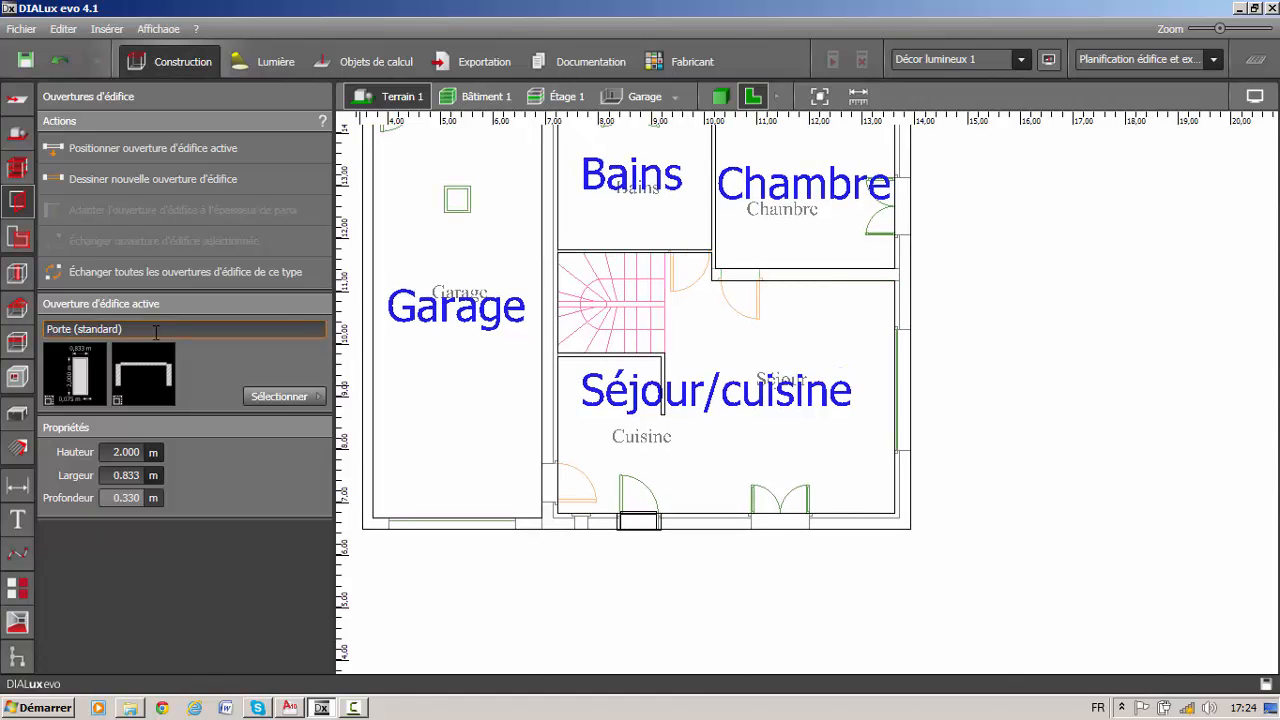
- Draw a Porte (standard) opening about 0.832 m wide in the wall between Garage and Cuisine, between the outer edges of the plan's door frame
{"action": "left_click", "coordinate": [83, 182]}
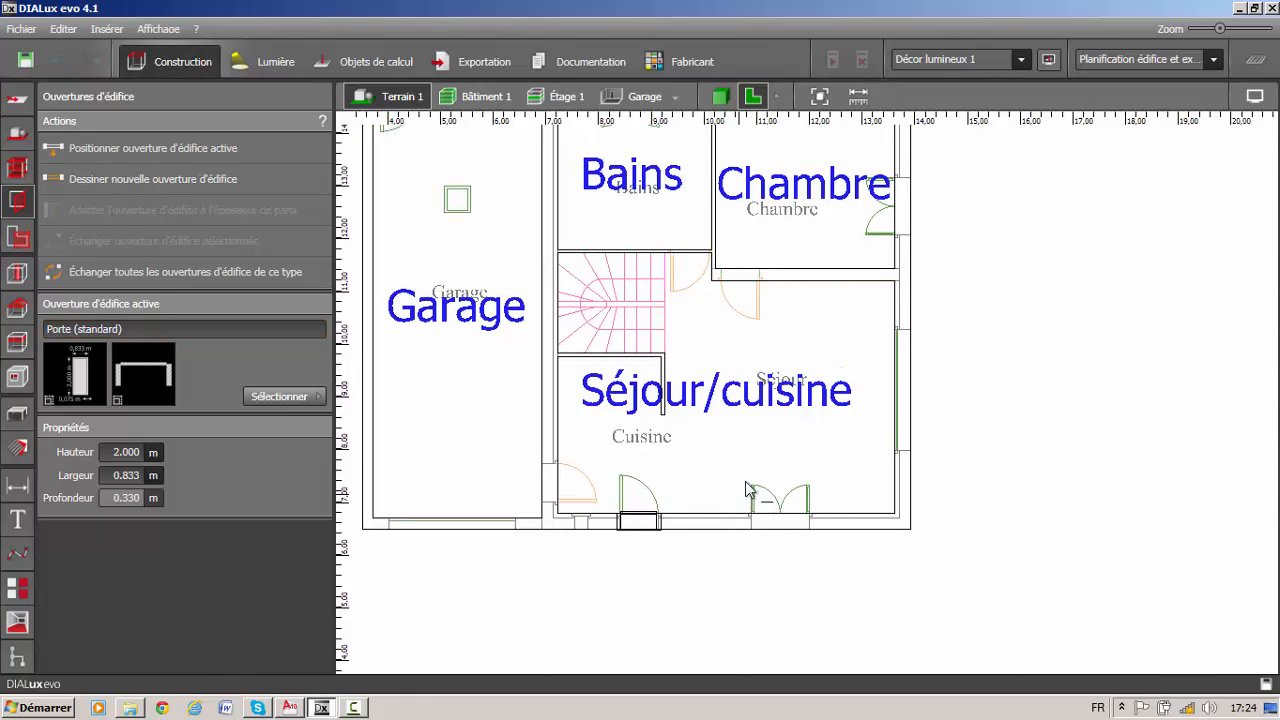
{"action": "mouse_move", "coordinate": [743, 434]}
{"action": "middle_mouse_down"}
{"action": "mouse_move", "coordinate": [737, 456]}
{"action": "mouse_move", "coordinate": [840, 453]}
{"action": "middle_mouse_up"}
{"action": "scroll", "coordinate": [672, 530], "scroll_direction": "up", "scroll_amount": 5}
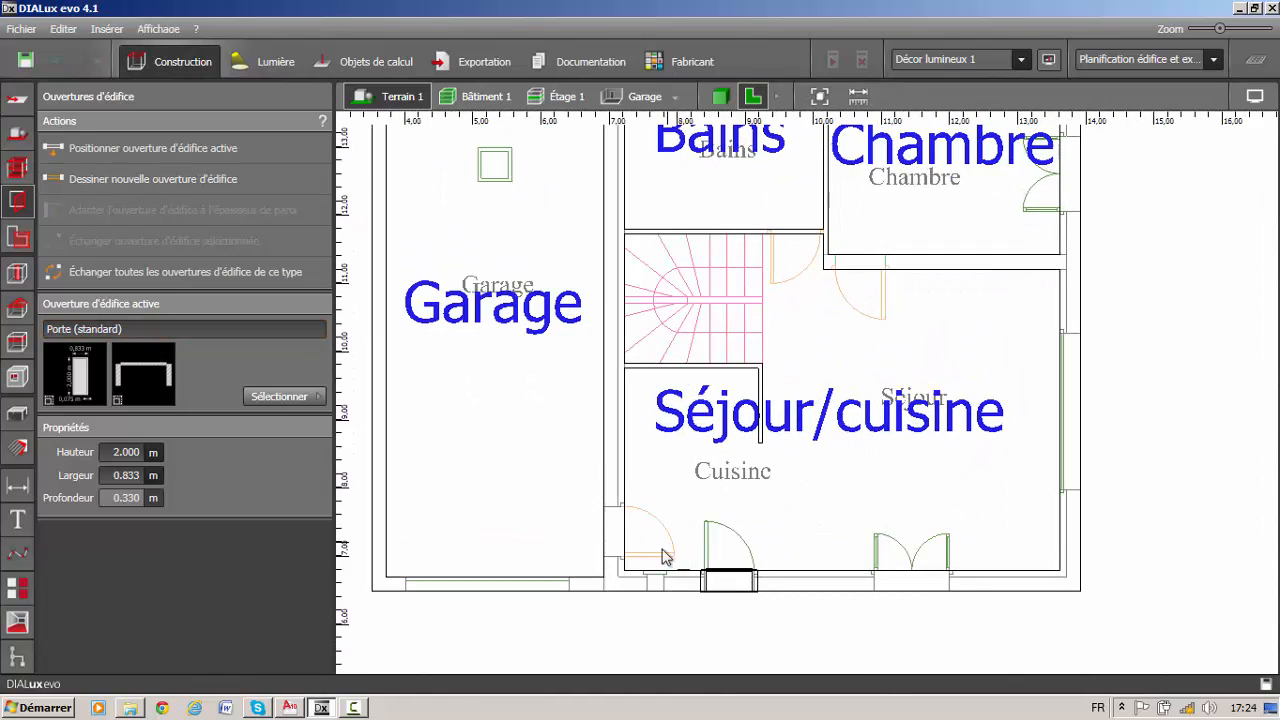
{"action": "middle_click_drag", "start_coordinate": [562, 544], "coordinate": [752, 360]}
{"action": "scroll", "coordinate": [694, 412], "scroll_direction": "up", "scroll_amount": 8}
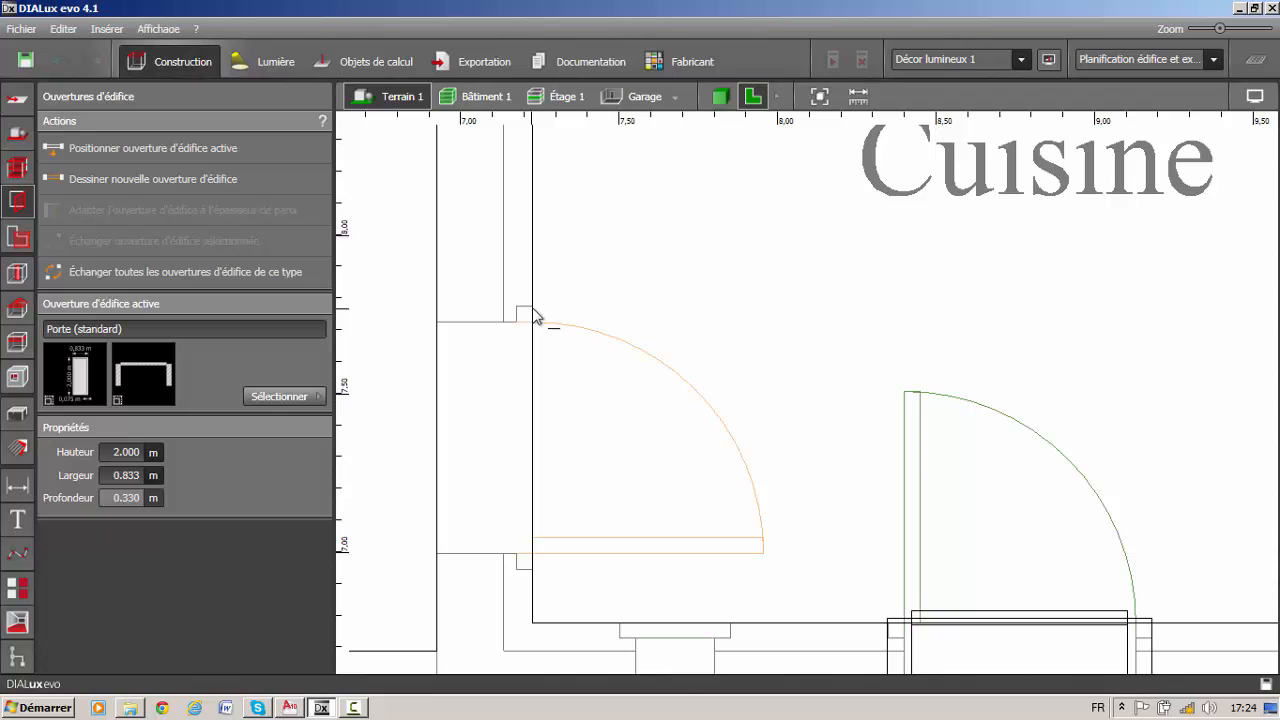
{"action": "left_click", "coordinate": [534, 316]}
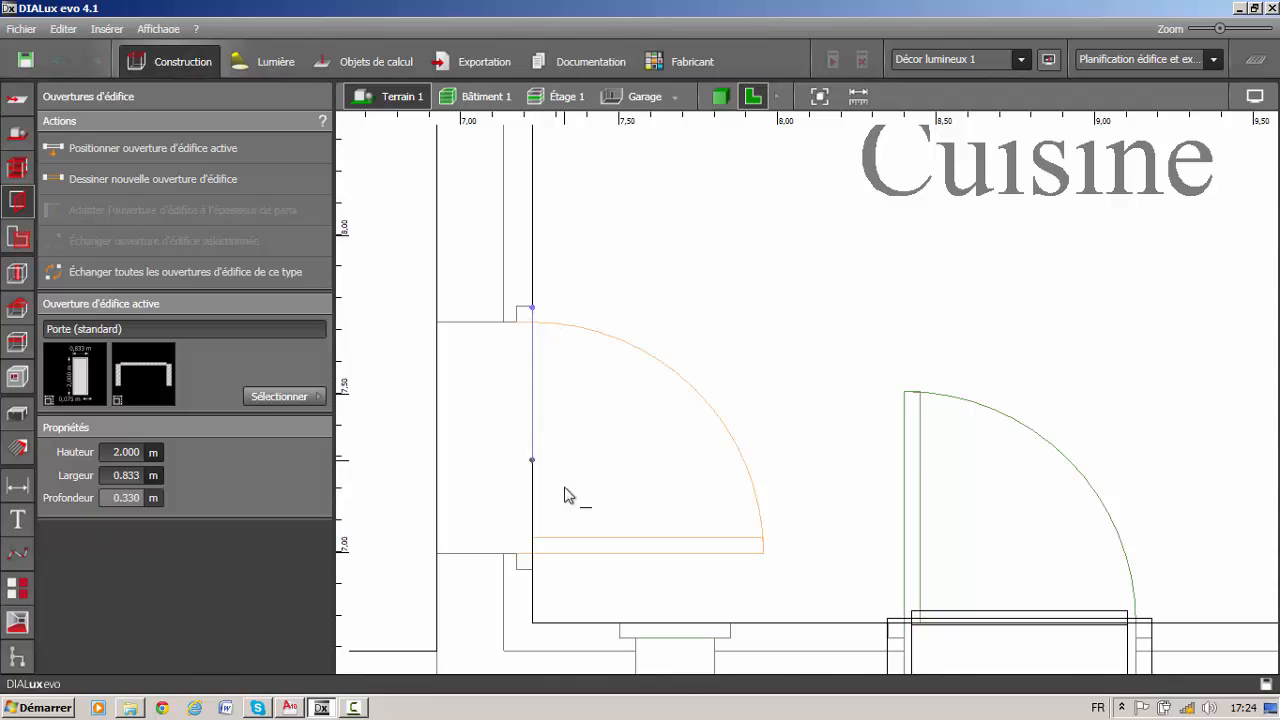
{"action": "left_click", "coordinate": [533, 576]}
- Draw a door opening about 0.831 m wide in the Garage's upper outer wall, between the outer edges of the plan's door frame
{"action": "scroll", "coordinate": [543, 566], "scroll_direction": "down", "scroll_amount": 5}
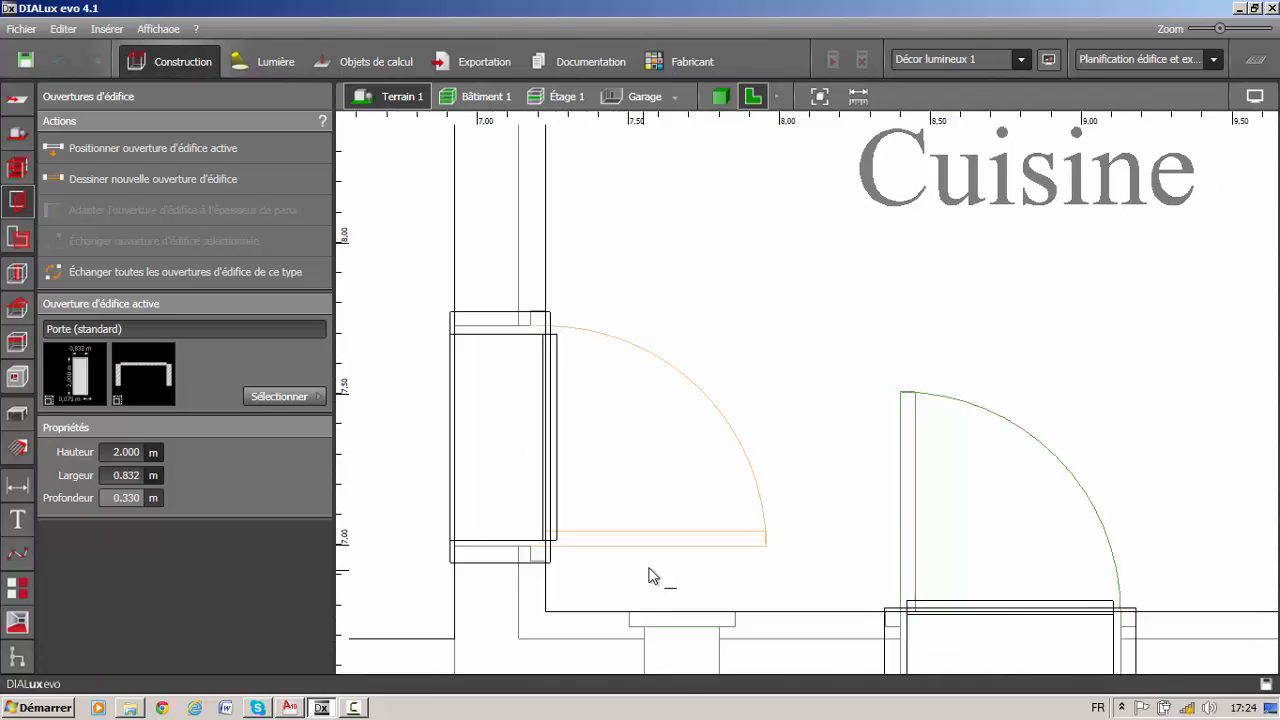
{"action": "scroll", "coordinate": [687, 392], "scroll_direction": "down", "scroll_amount": 6}
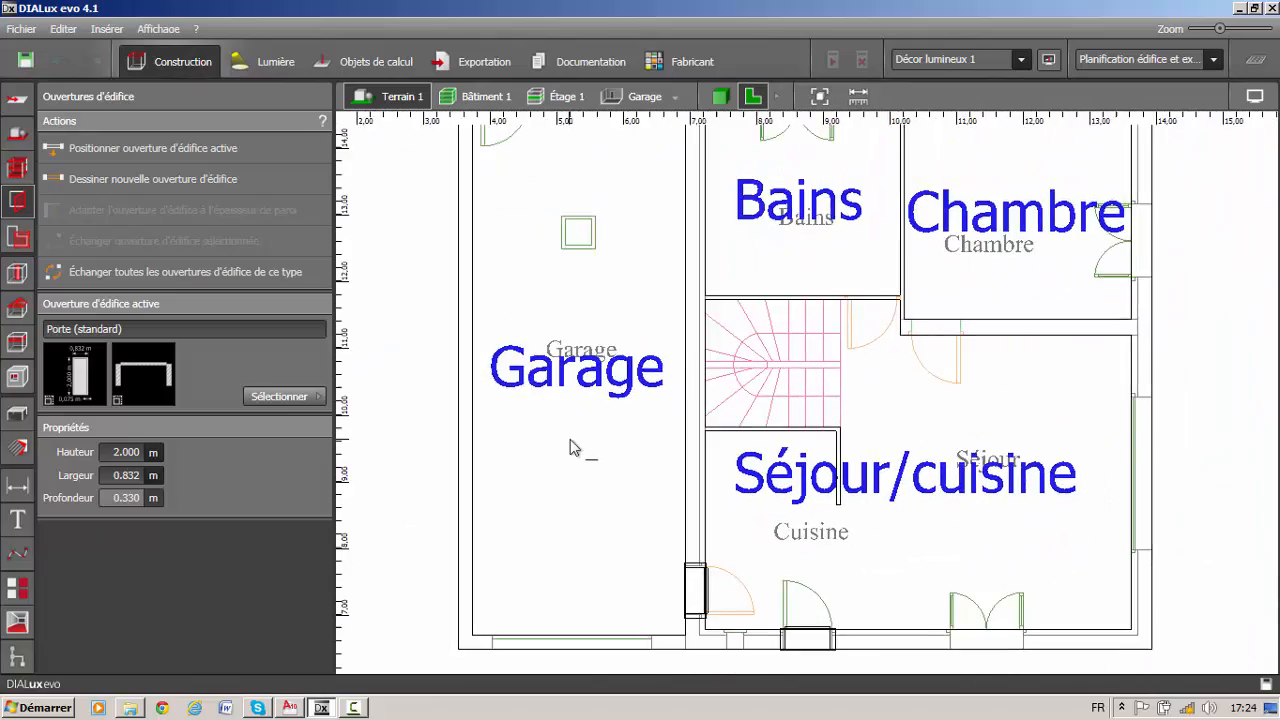
{"action": "scroll", "coordinate": [578, 232], "scroll_direction": "up", "scroll_amount": 5}
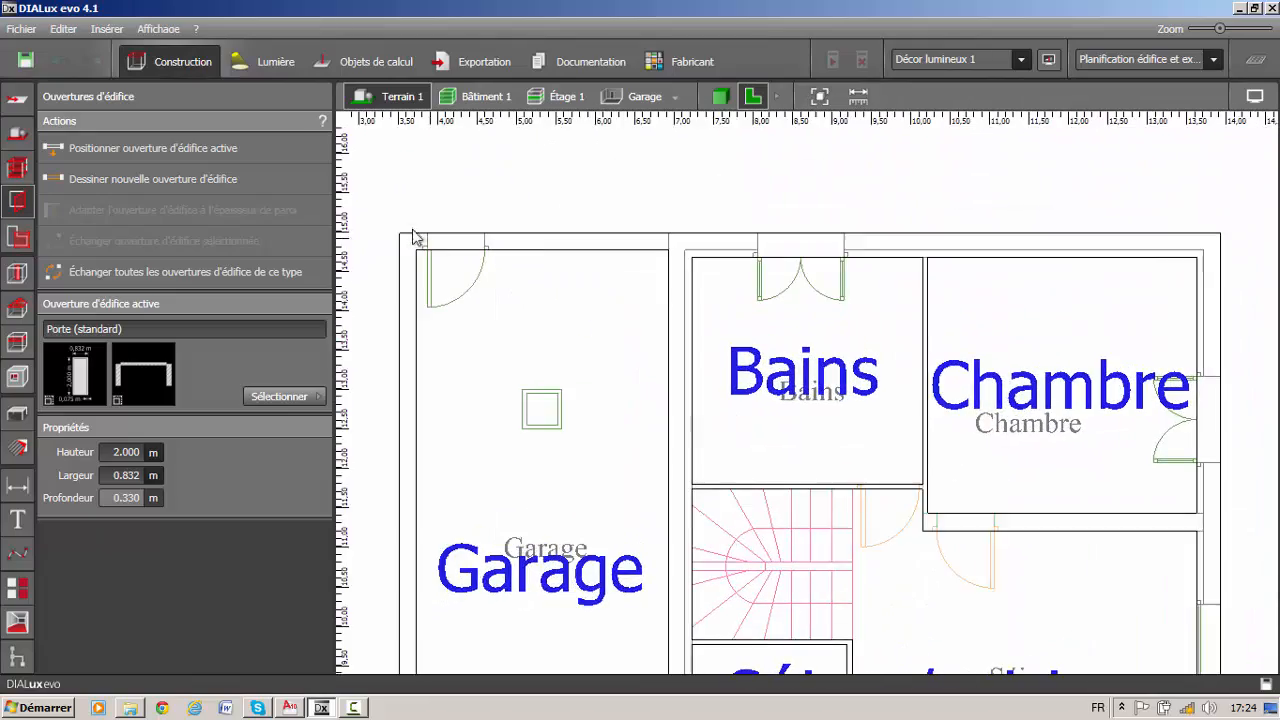
{"action": "scroll", "coordinate": [634, 385], "scroll_direction": "up", "scroll_amount": 4}
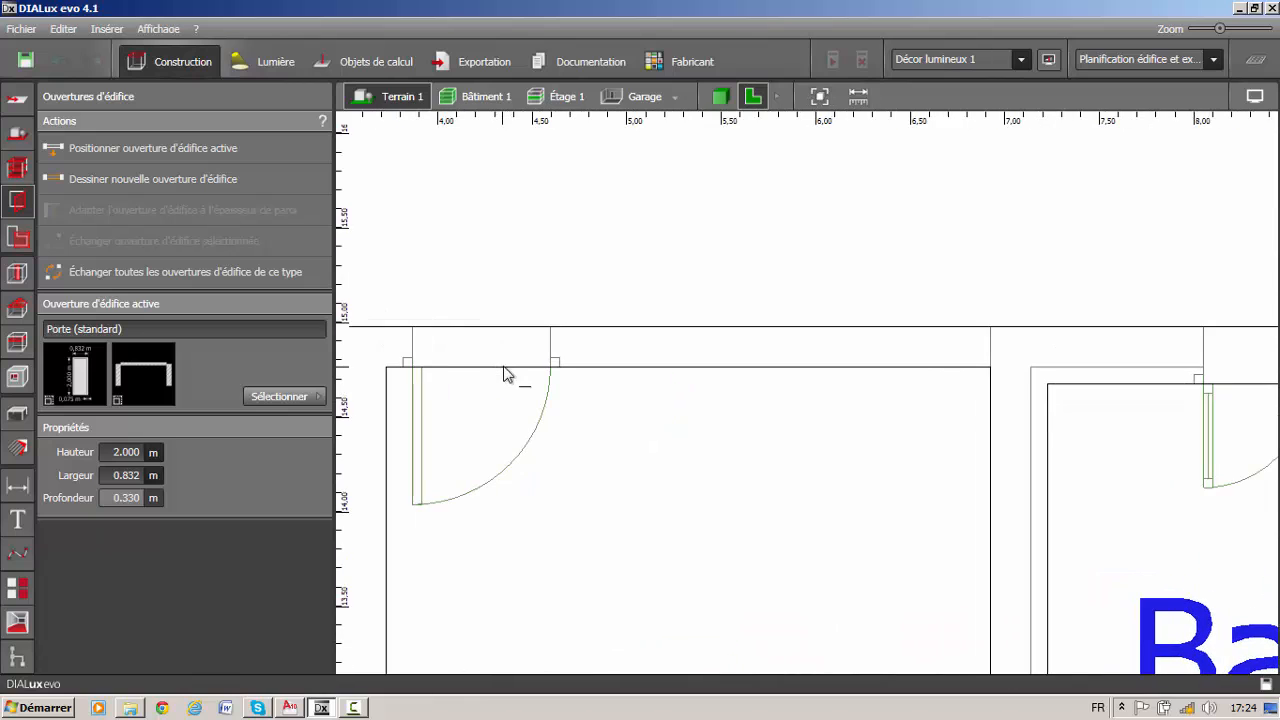
{"action": "middle_click_drag", "start_coordinate": [425, 364], "coordinate": [556, 391]}
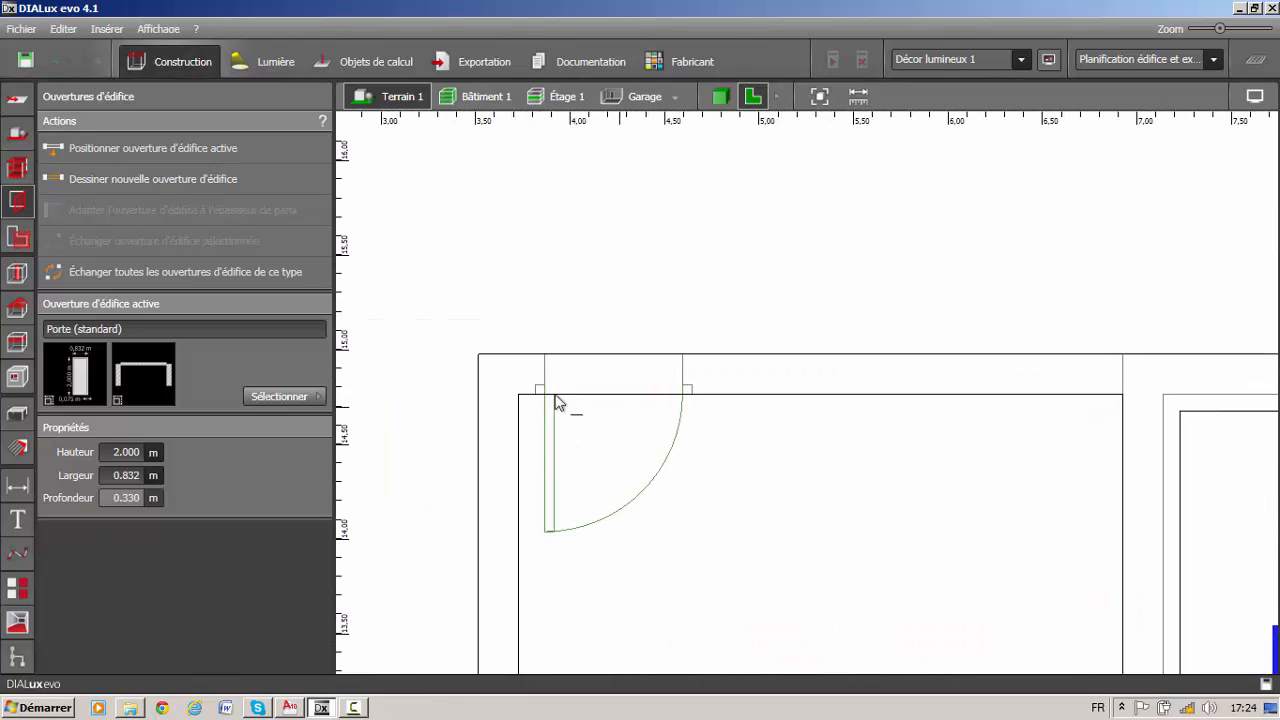
{"action": "left_click", "coordinate": [535, 394]}
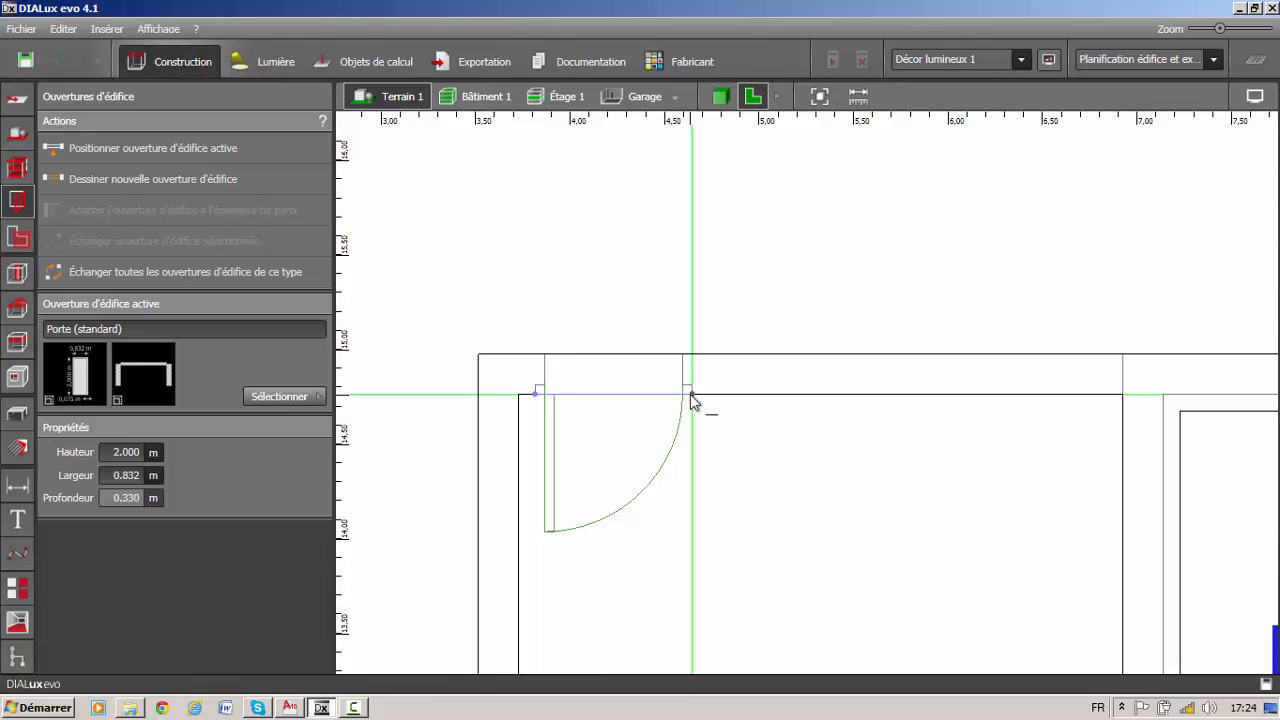
{"action": "left_click", "coordinate": [688, 395]}
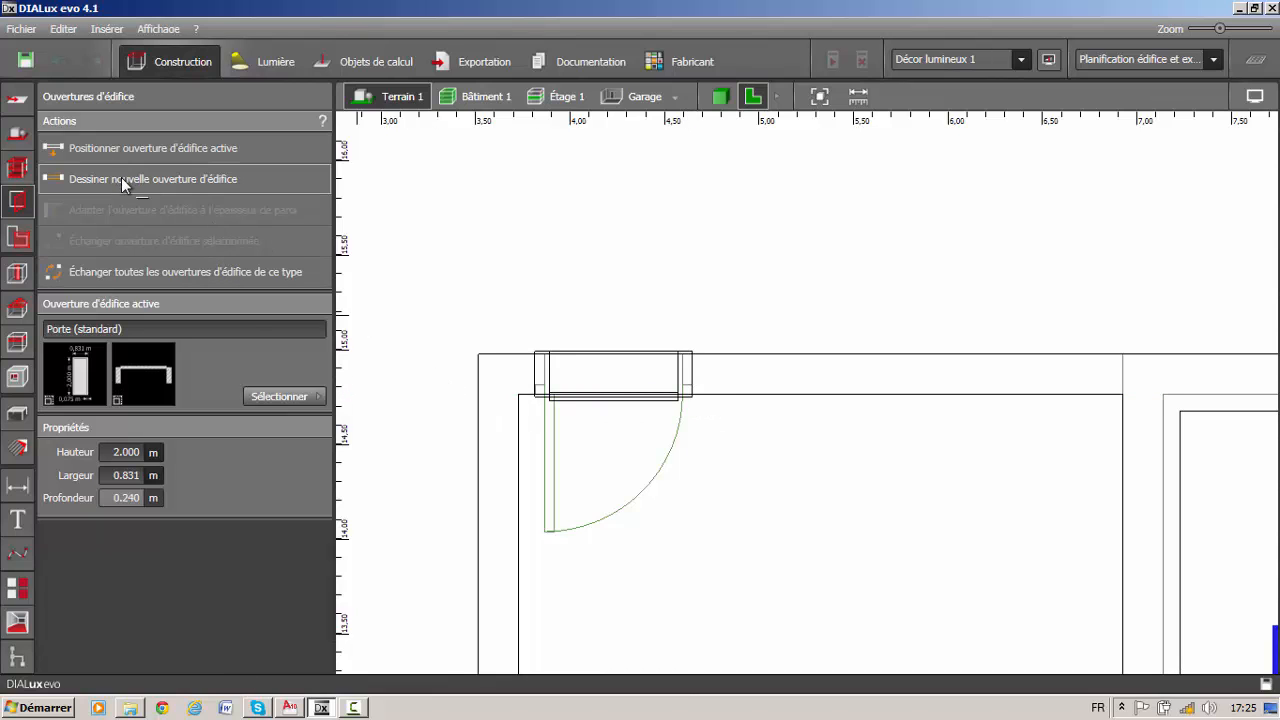
- Draw a door opening about 0.820 m wide in the wall between Chambre and Séjour, over the plan's door frame
{"action": "scroll", "coordinate": [565, 420], "scroll_direction": "down", "scroll_amount": 5}
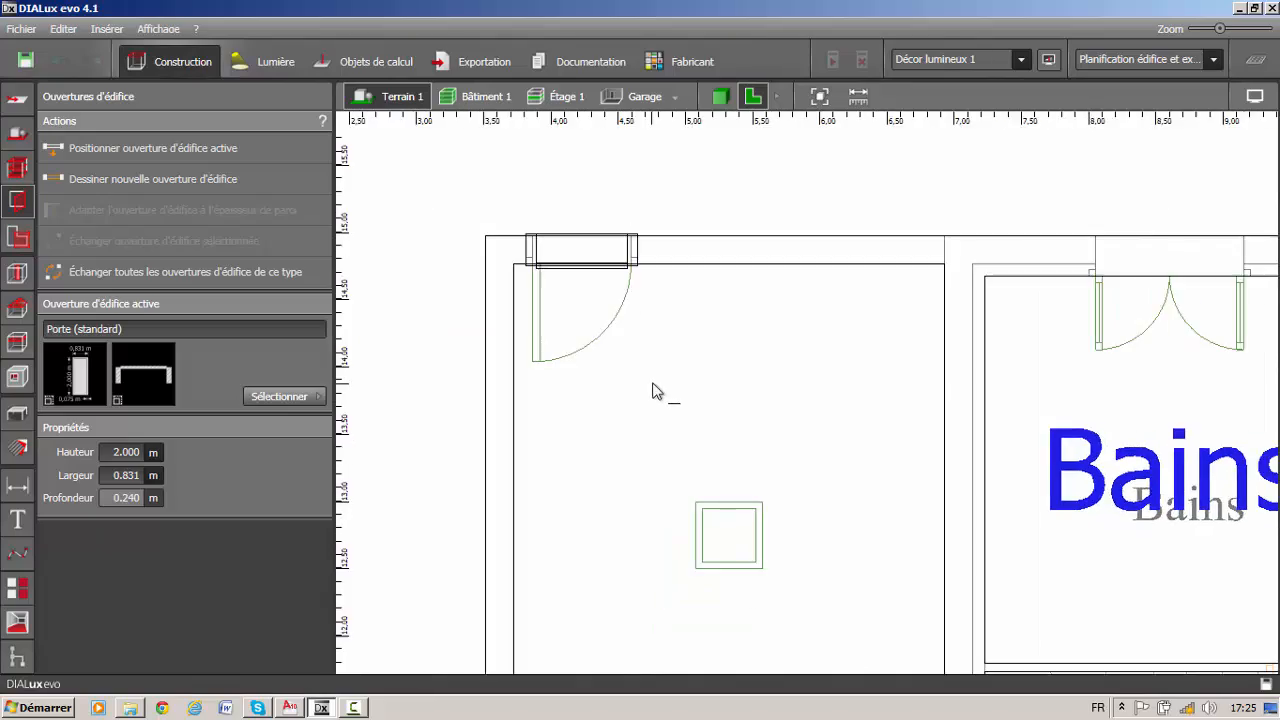
{"action": "scroll", "coordinate": [1039, 498], "scroll_direction": "up", "scroll_amount": 5}
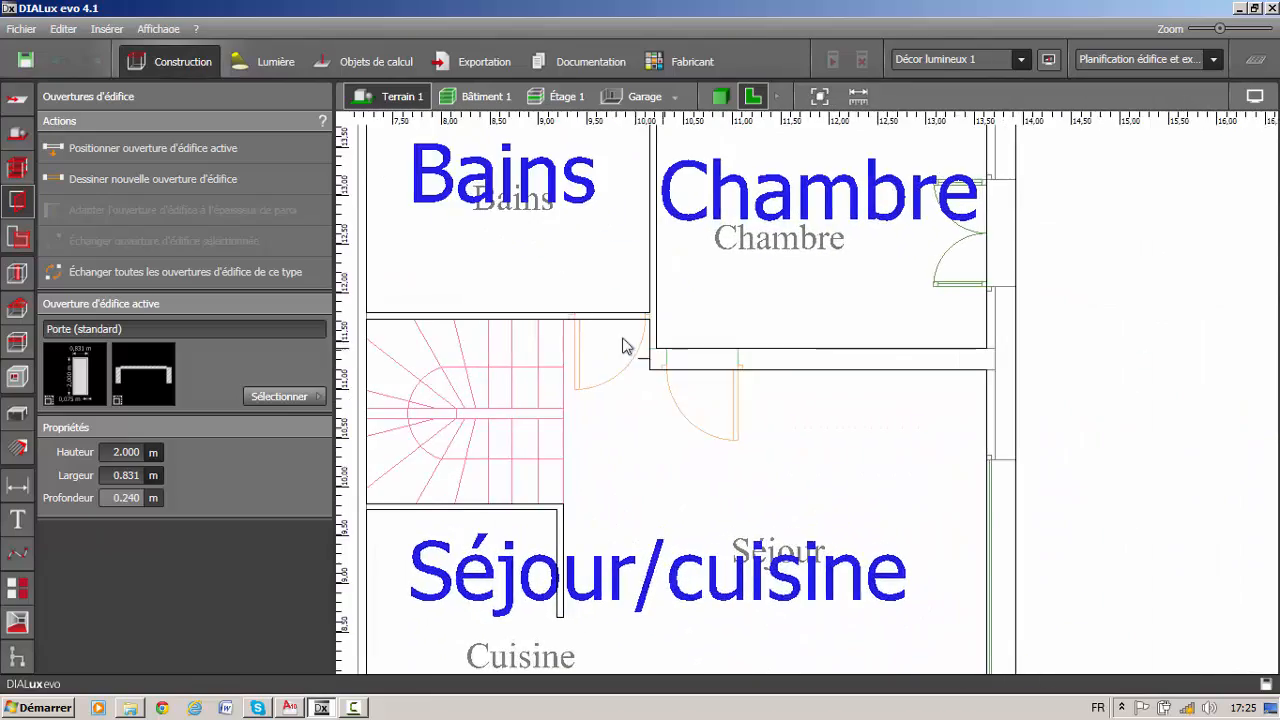
{"action": "scroll", "coordinate": [630, 495], "scroll_direction": "up", "scroll_amount": 5}
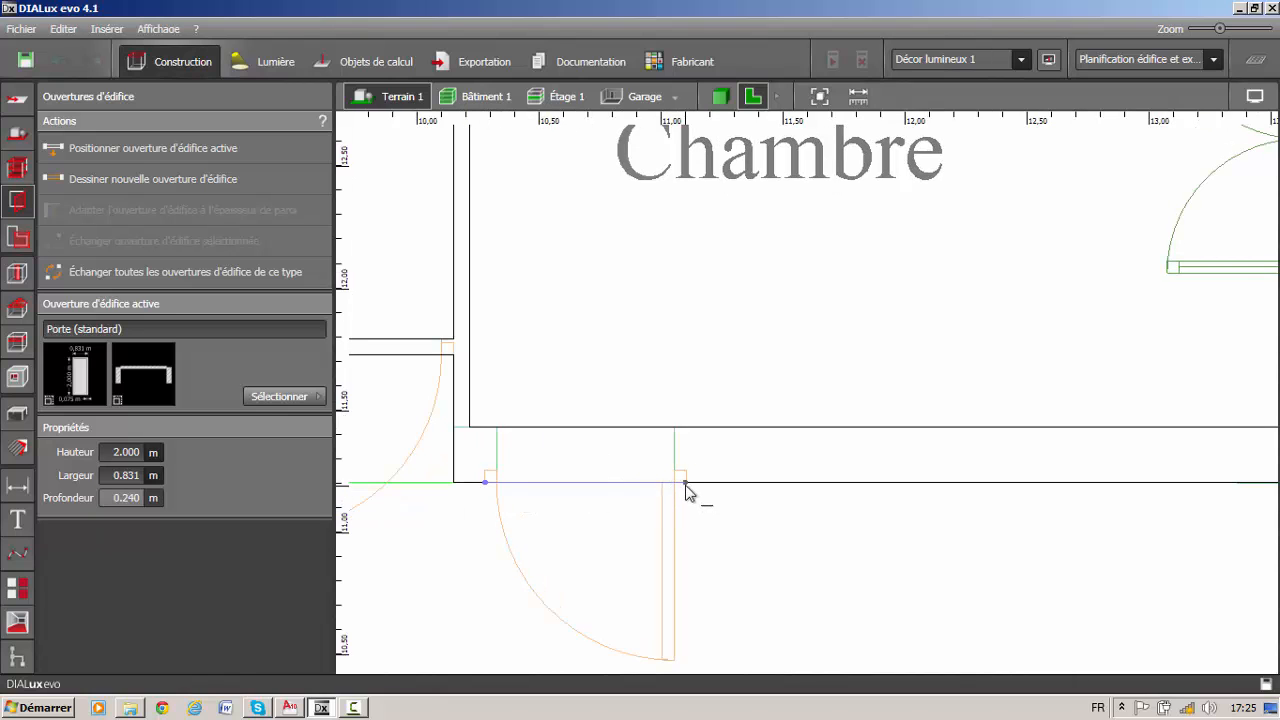
- Draw a door opening about 0.830 m wide in the wall below Bains, beside the staircase, over the plan's door frame
{"action": "scroll", "coordinate": [923, 531], "scroll_direction": "down", "scroll_amount": 4}
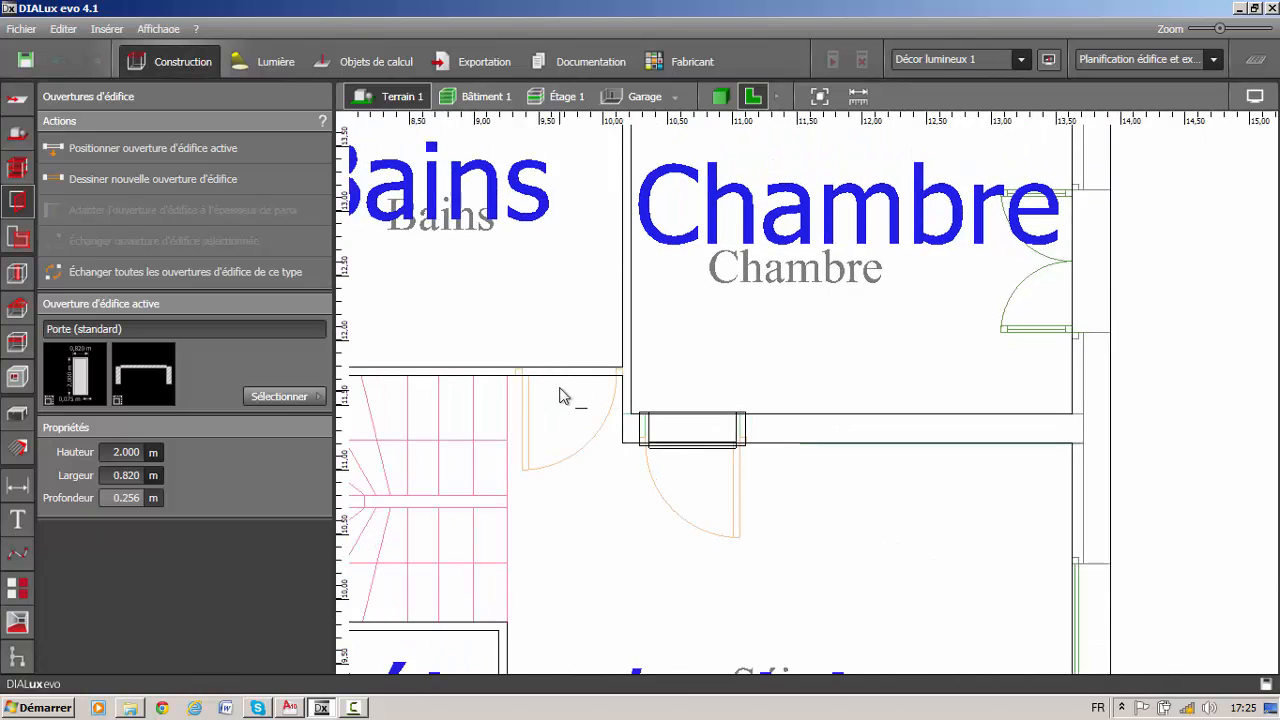
{"action": "scroll", "coordinate": [600, 440], "scroll_direction": "up", "scroll_amount": 5}
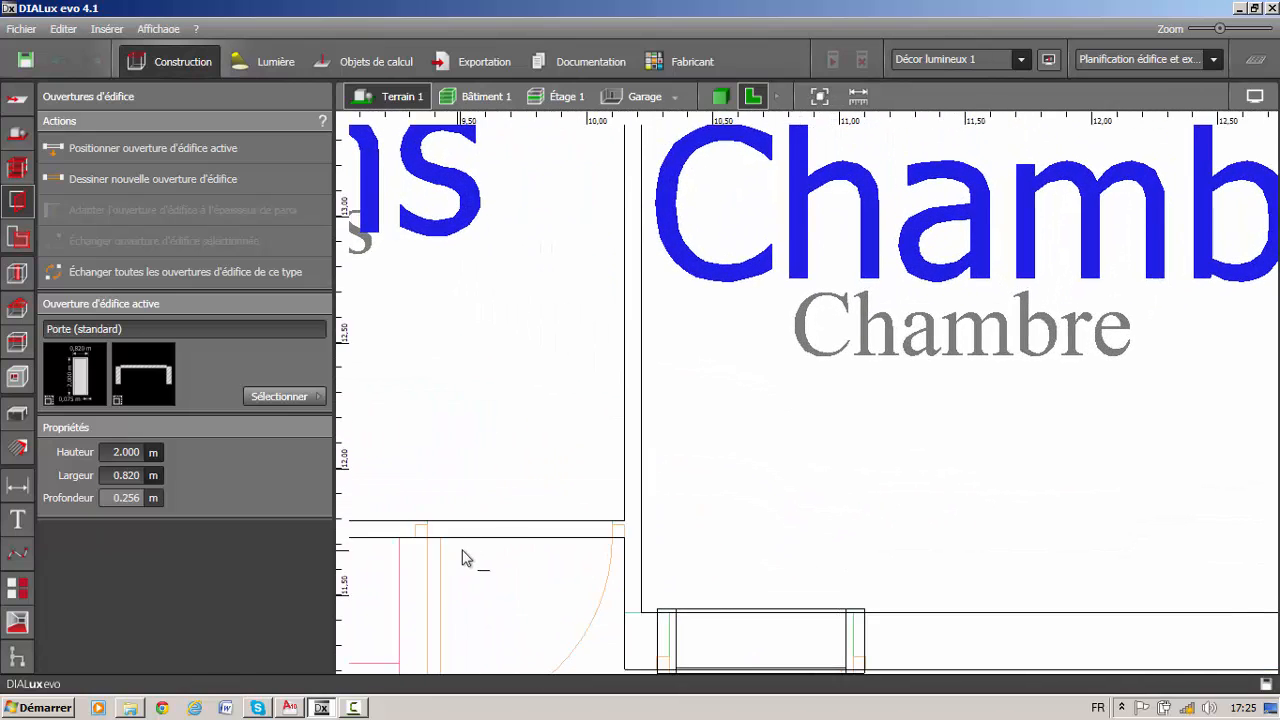
{"action": "scroll", "coordinate": [706, 499], "scroll_direction": "up", "scroll_amount": 1}
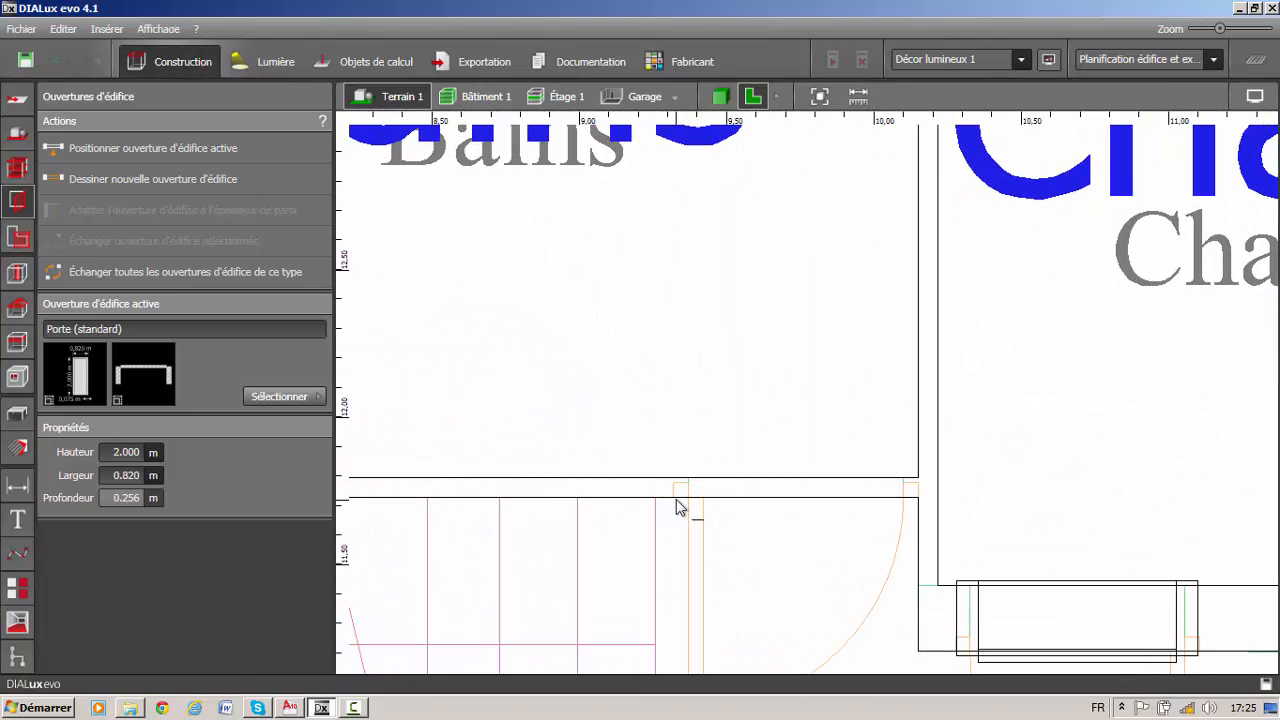
{"action": "left_click", "coordinate": [674, 497]}
{"action": "left_click", "coordinate": [919, 499]}
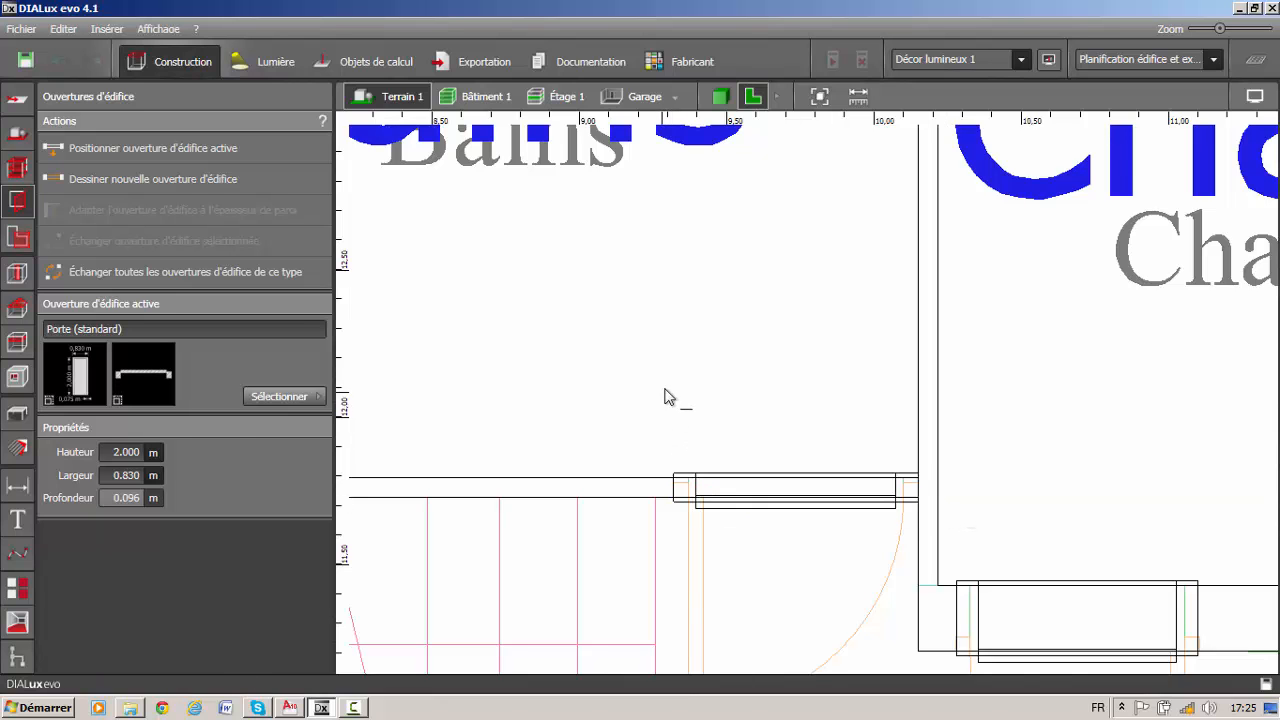
- Choose the 2.404 m wide, 2.040 m high Porte (standard) from the building-openings catalogue as the active opening
{"action": "scroll", "coordinate": [594, 469], "scroll_direction": "down", "scroll_amount": 3}
{"action": "scroll", "coordinate": [888, 487], "scroll_direction": "down", "scroll_amount": 5}
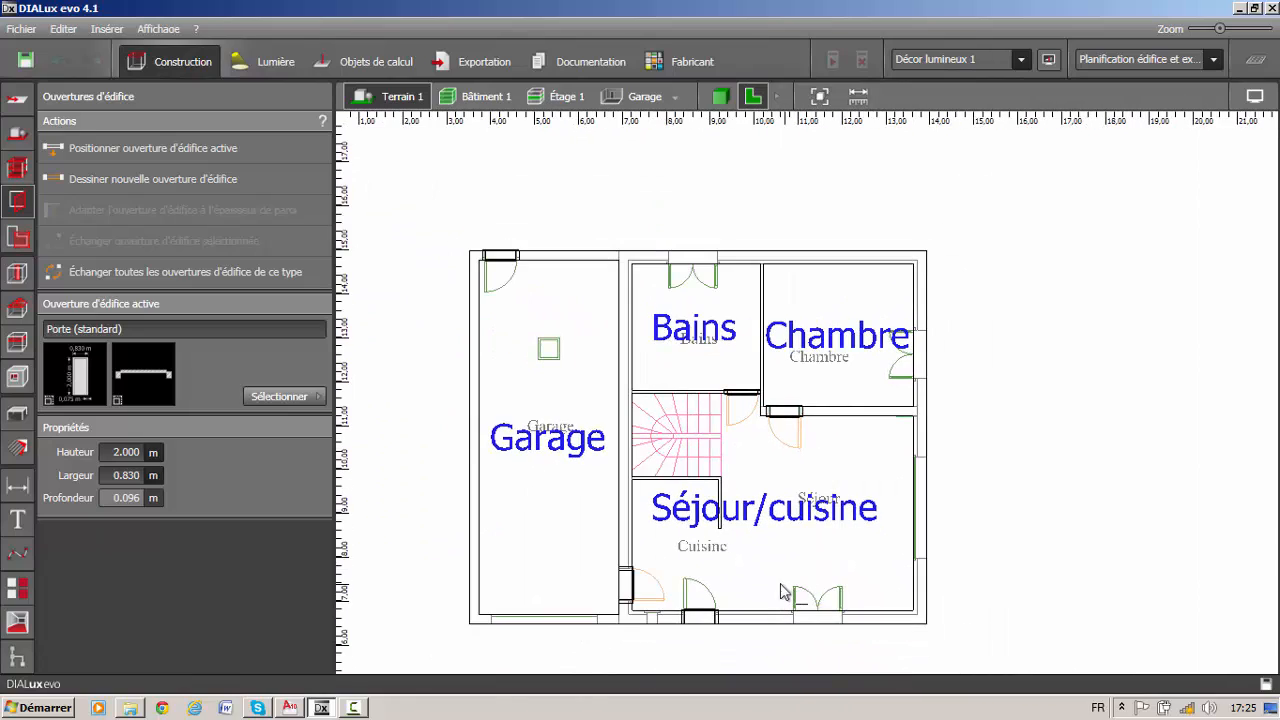
{"action": "middle_click_drag", "start_coordinate": [781, 585], "coordinate": [790, 534]}
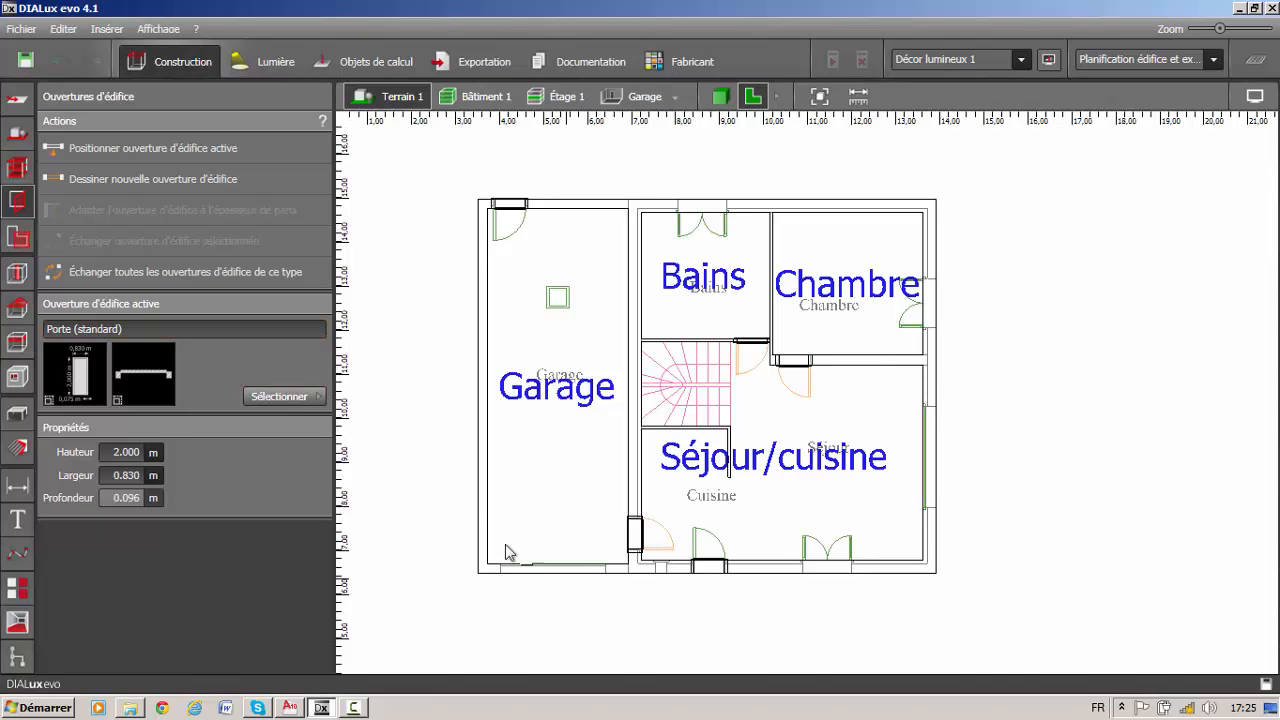
{"action": "left_click", "coordinate": [316, 404]}
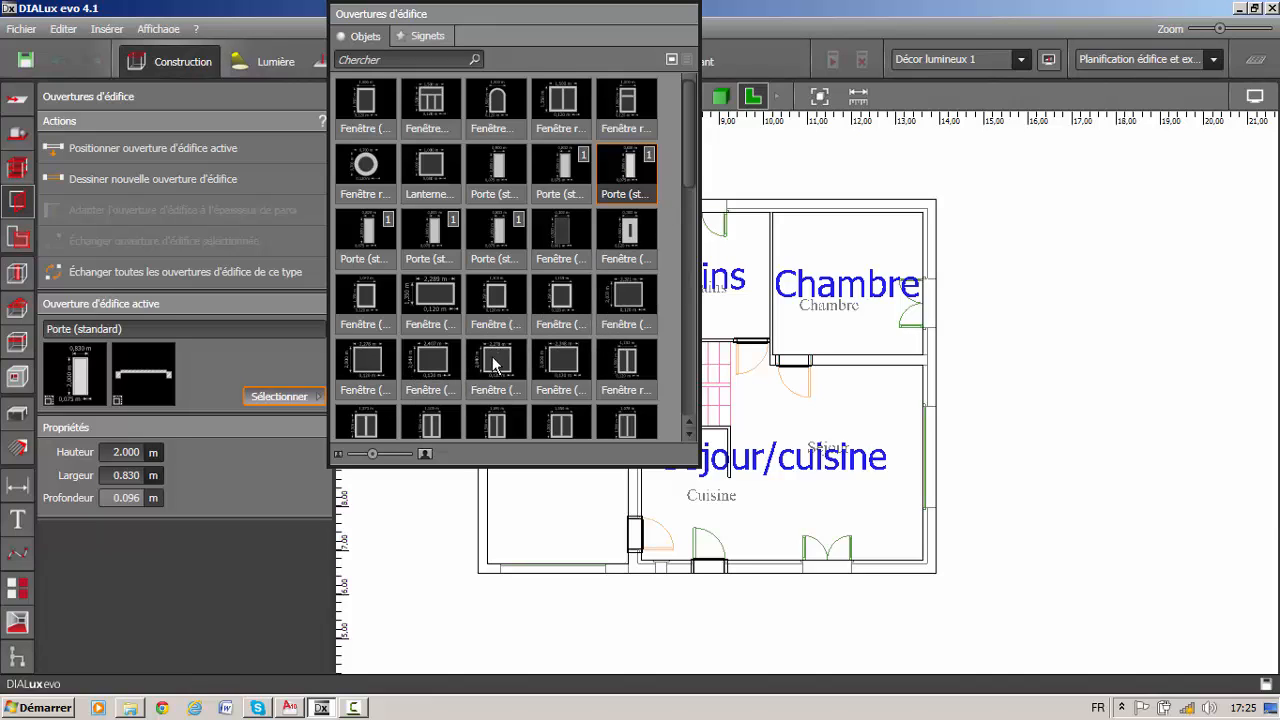
{"action": "left_click_drag", "start_coordinate": [692, 166], "coordinate": [696, 342]}
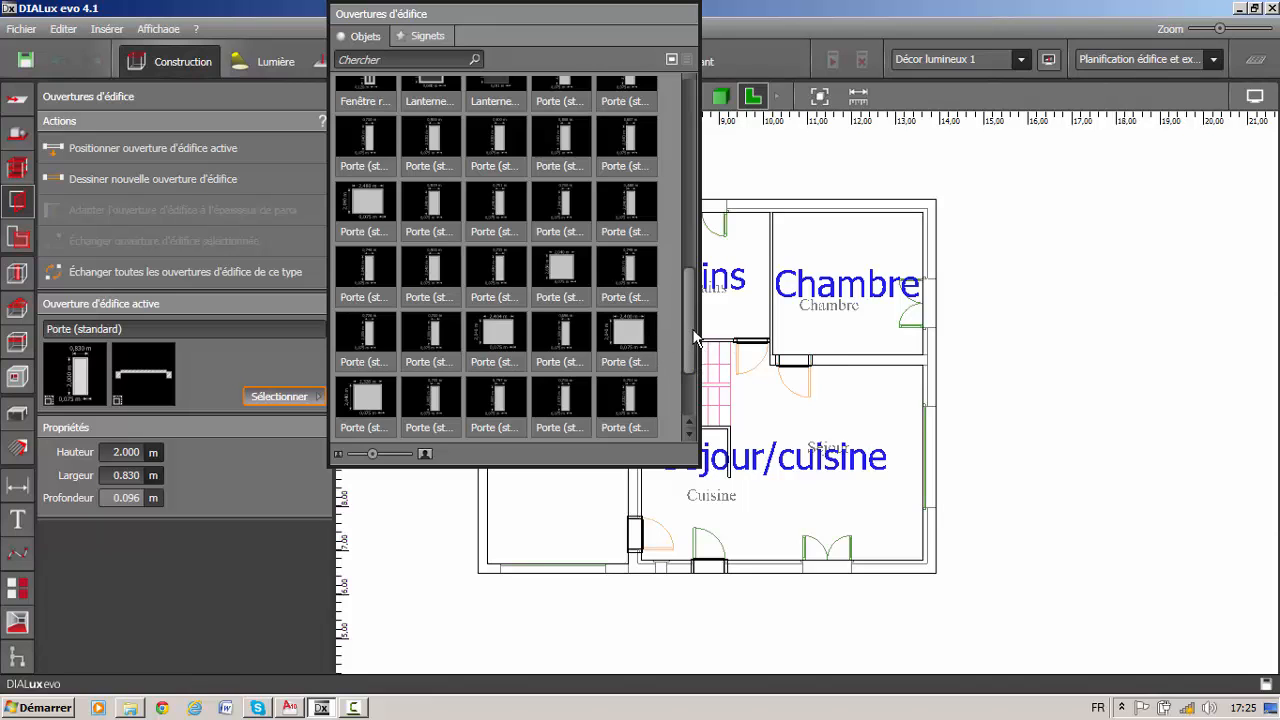
{"action": "left_click_drag", "start_coordinate": [692, 329], "coordinate": [696, 381]}
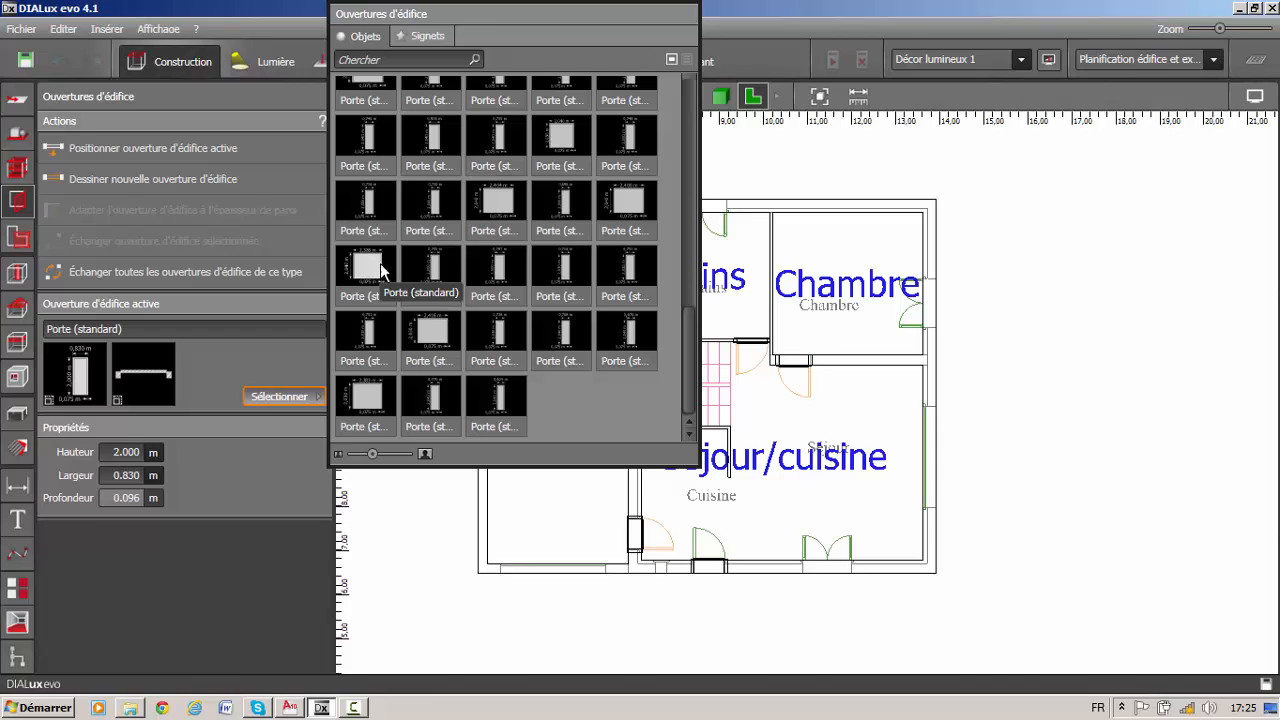
{"action": "left_click", "coordinate": [498, 205]}
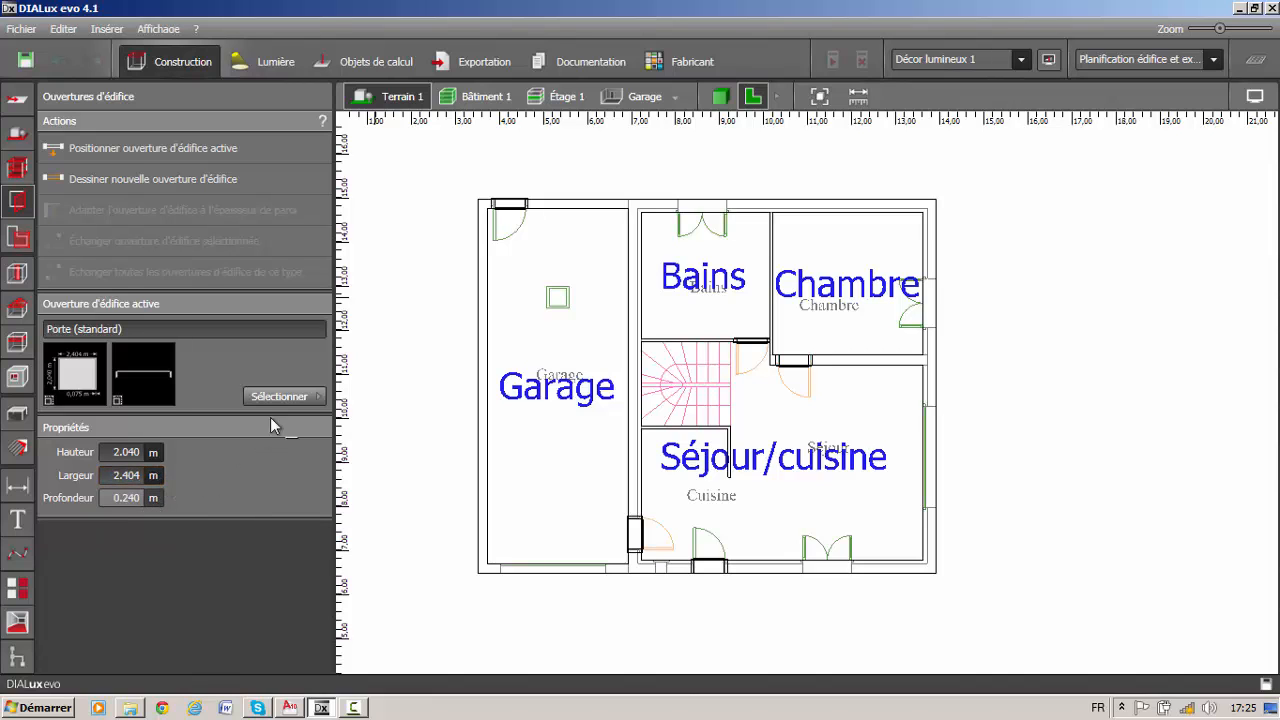
- Draw the garage door opening about 2.394 m wide in the Garage's lower outer wall, between the plan's opening edges
{"action": "left_click", "coordinate": [88, 181]}
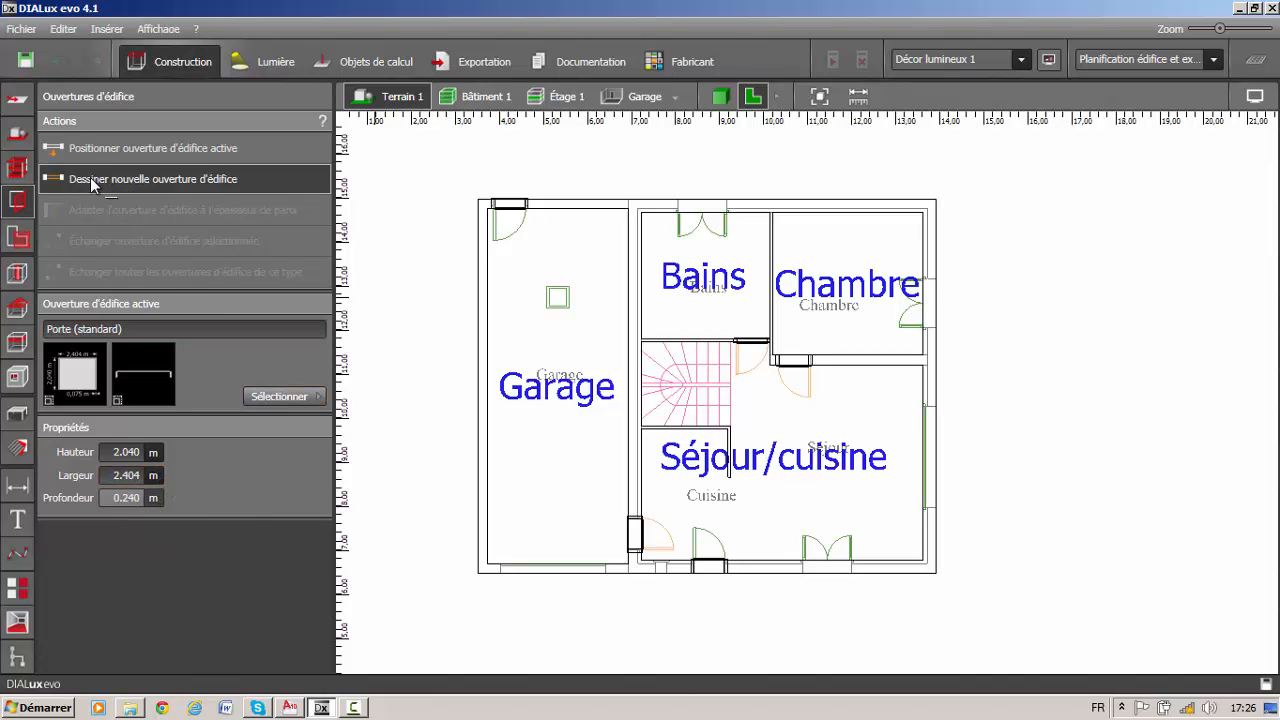
{"action": "scroll", "coordinate": [538, 566], "scroll_direction": "up", "scroll_amount": 3}
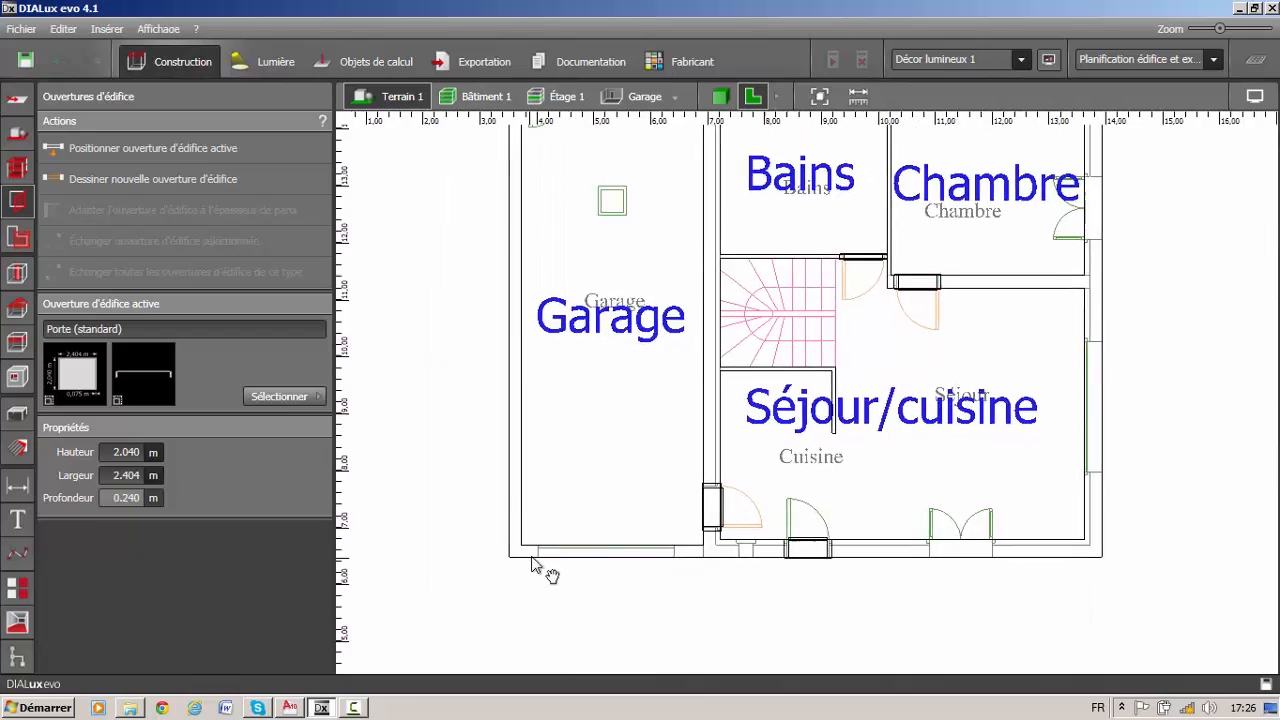
{"action": "scroll", "coordinate": [487, 585], "scroll_direction": "up", "scroll_amount": 4}
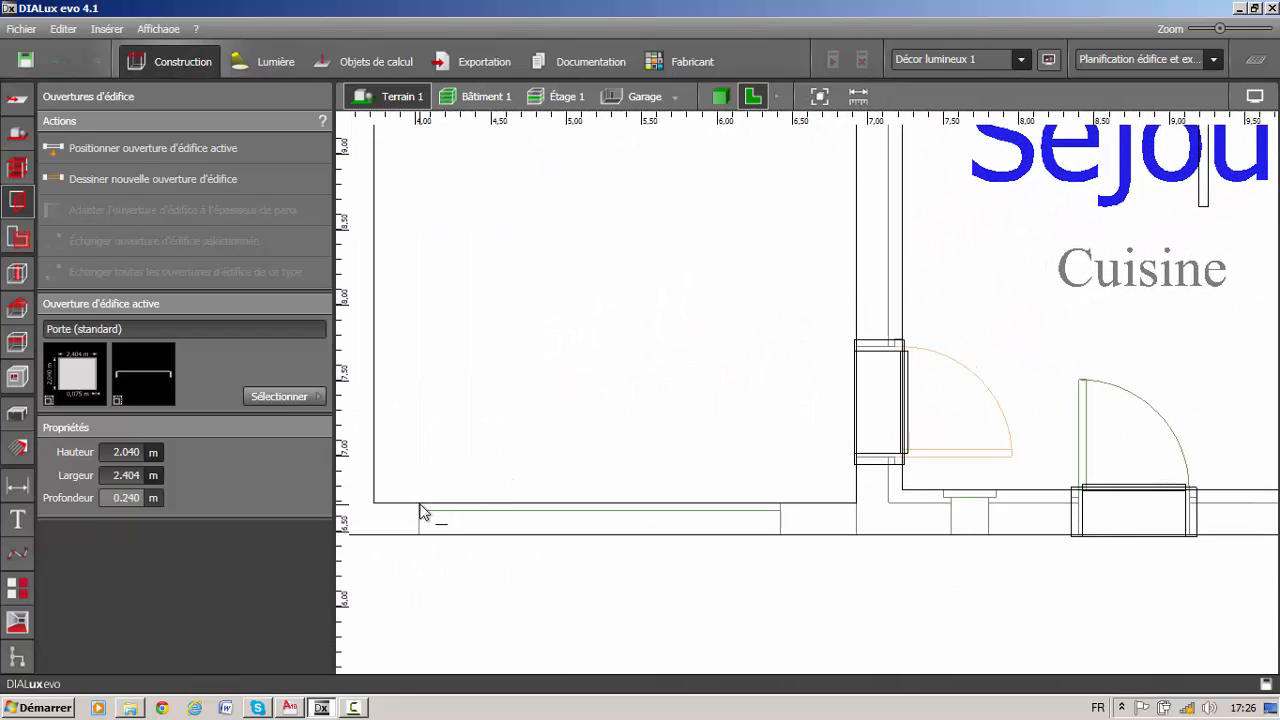
{"action": "left_click", "coordinate": [420, 509]}
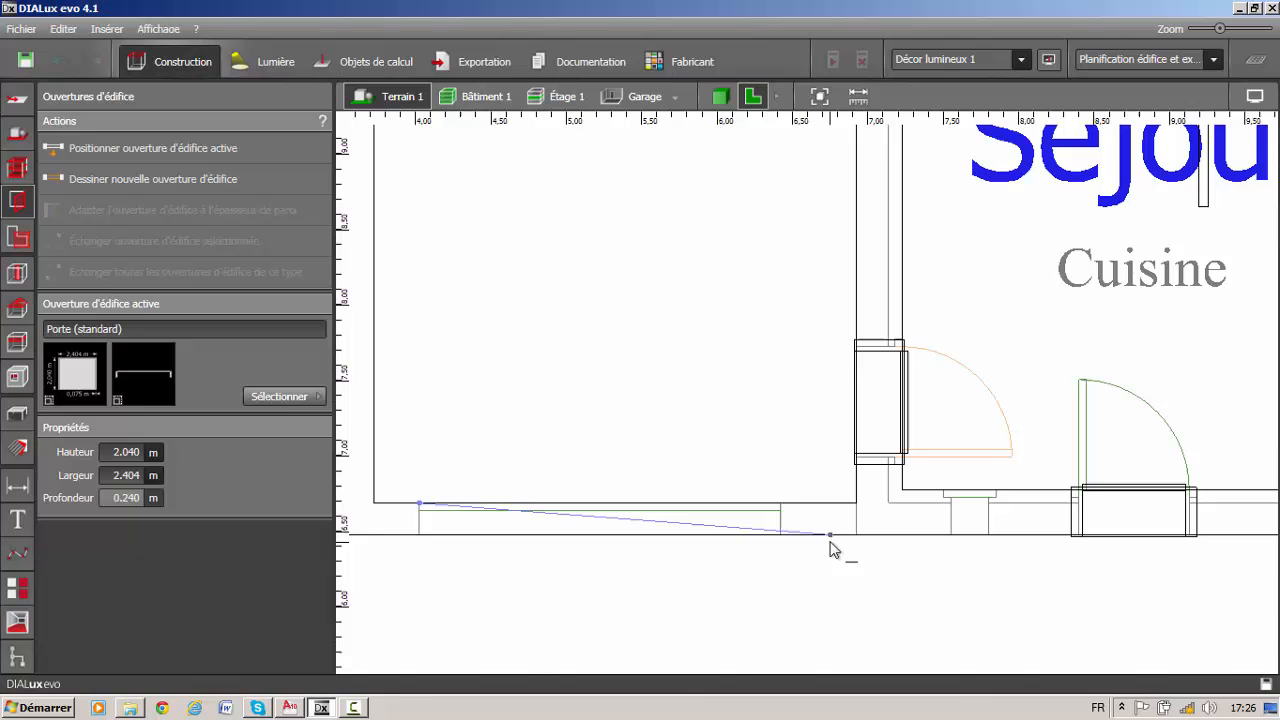
{"action": "left_click", "coordinate": [780, 504]}
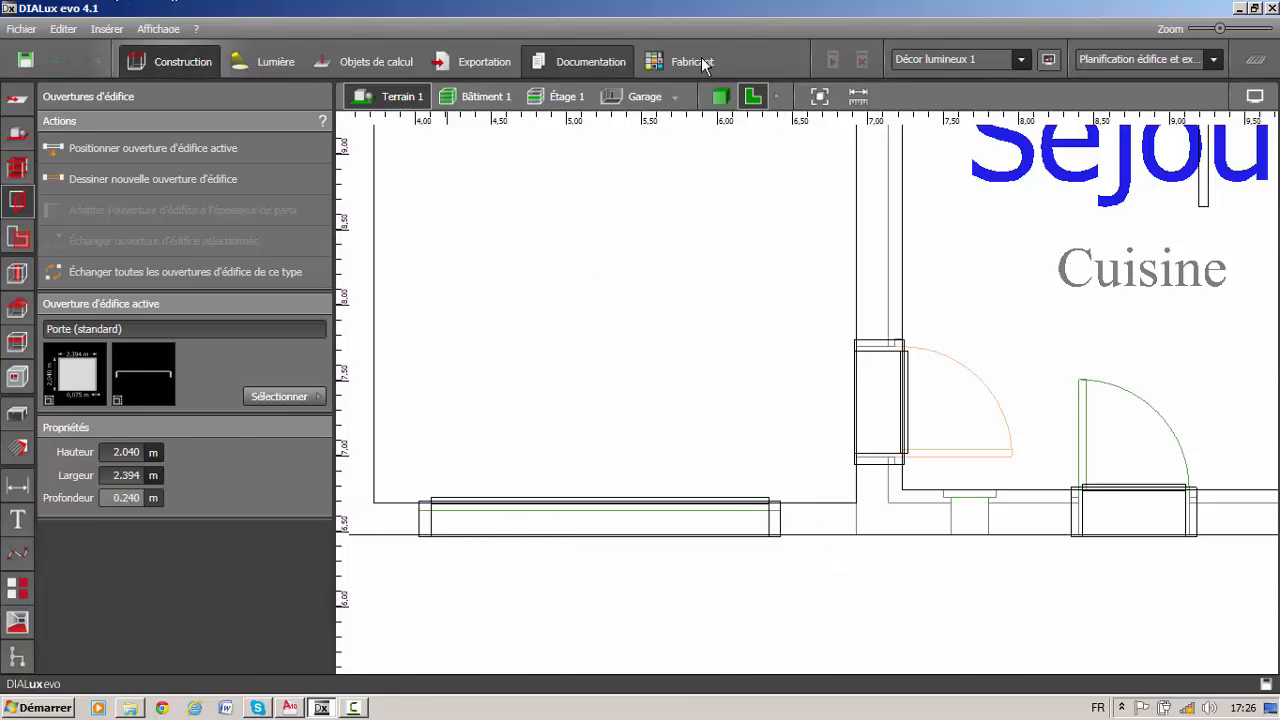
- Examine the garage door and entrance door openings on the front façade in 3D
{"action": "left_click", "coordinate": [720, 96]}
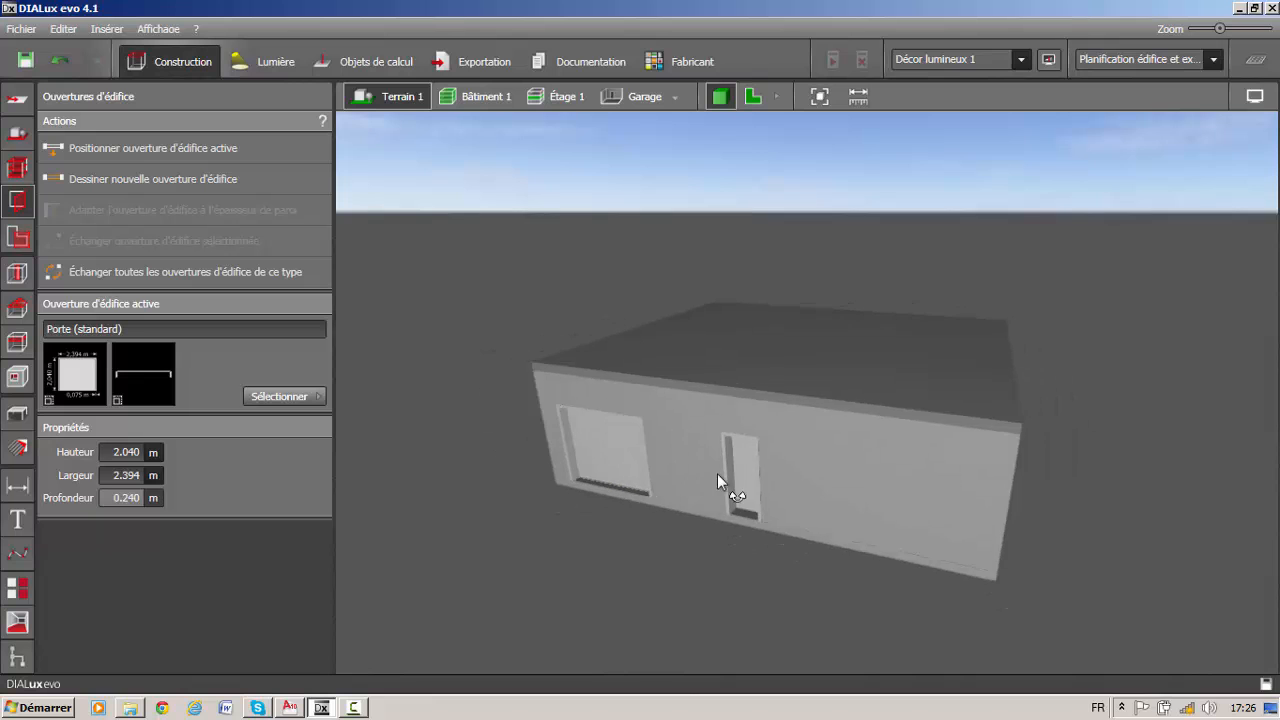
{"action": "left_click_drag", "start_coordinate": [717, 473], "coordinate": [663, 449]}
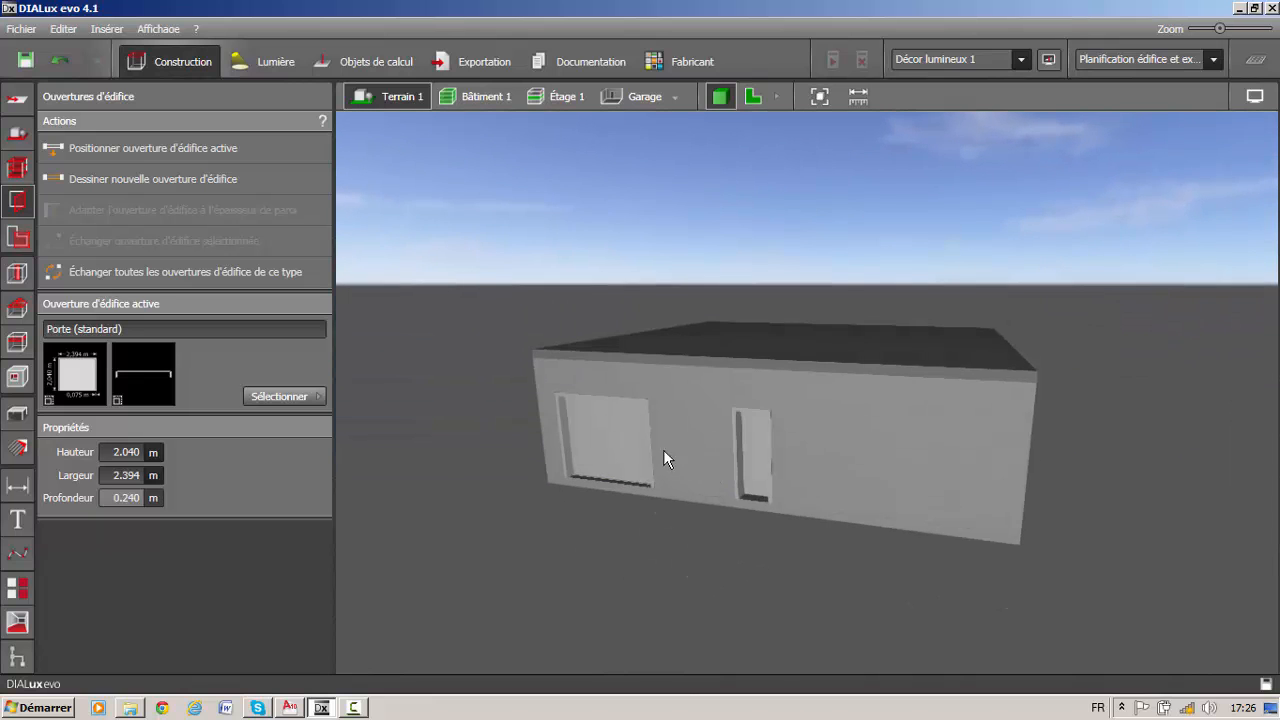
{"action": "left_click_drag", "start_coordinate": [873, 431], "coordinate": [736, 426]}
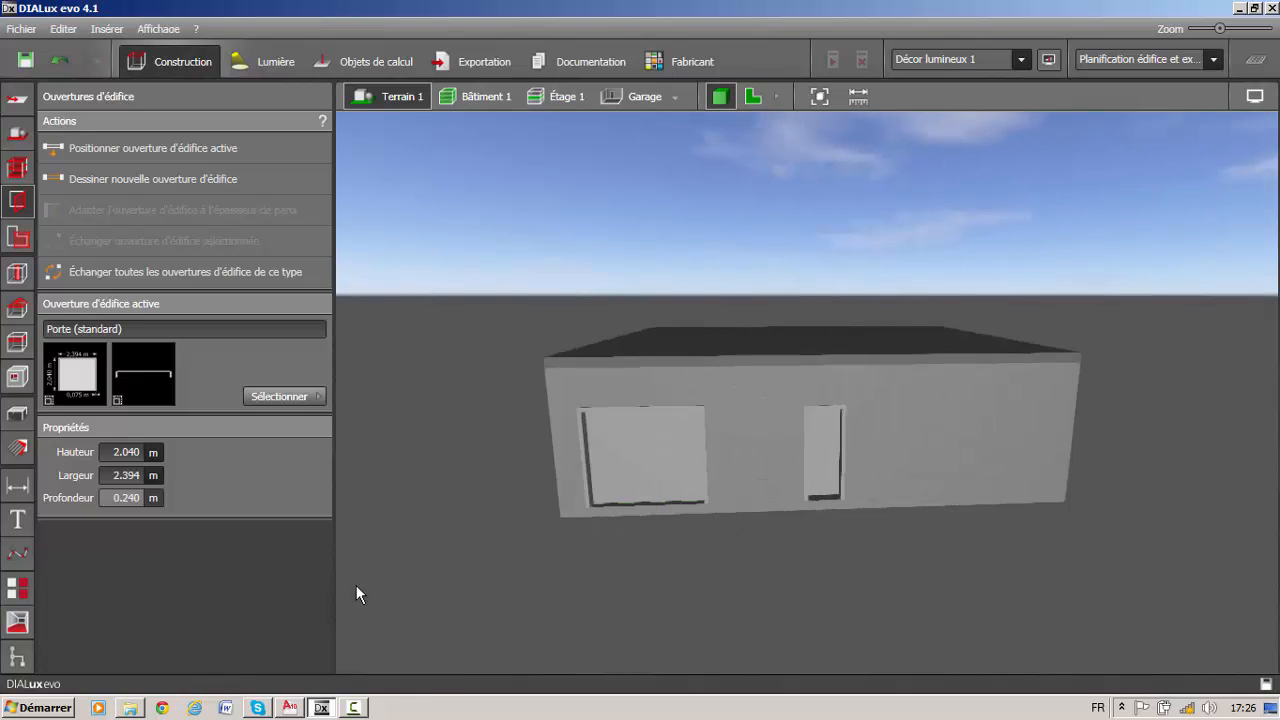
- Switch to the AutoCAD drawing and examine the garage door, small window, entrance door and shuttered window on the front façade
{"action": "left_click", "coordinate": [291, 708]}
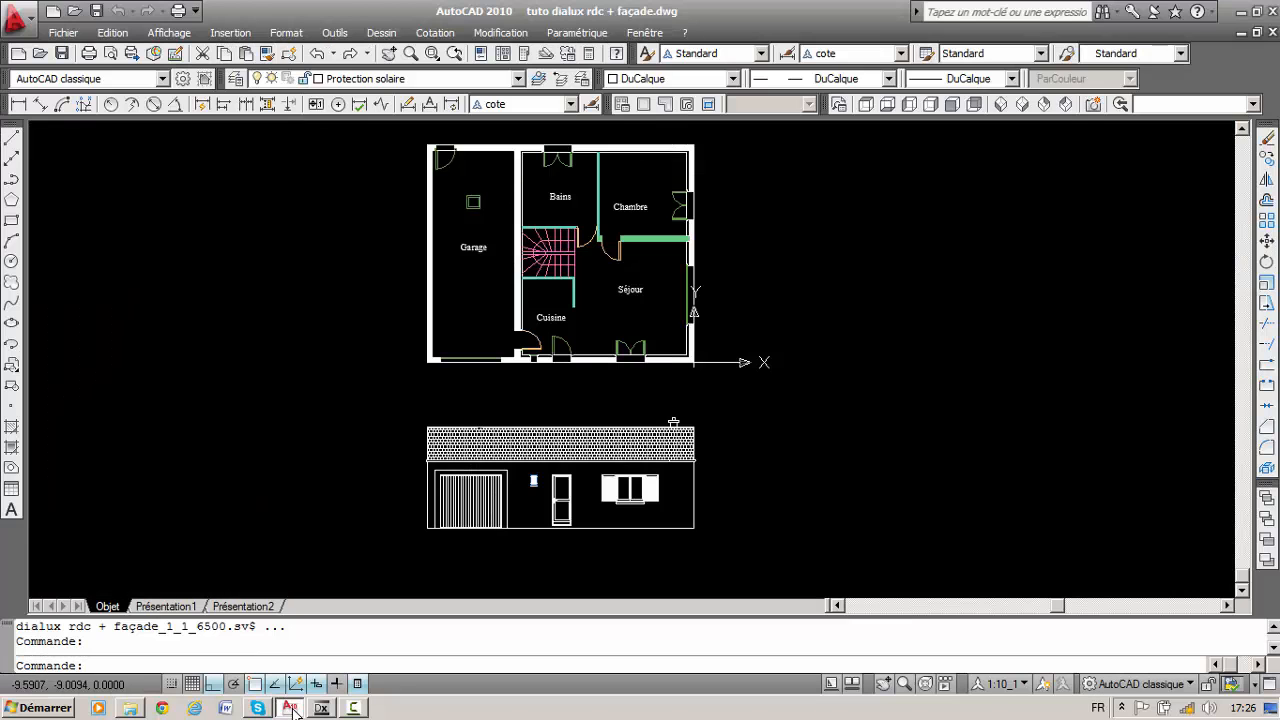
{"action": "scroll", "coordinate": [531, 511], "scroll_direction": "up", "scroll_amount": 3}
{"action": "scroll", "coordinate": [531, 511], "scroll_direction": "up", "scroll_amount": 2}
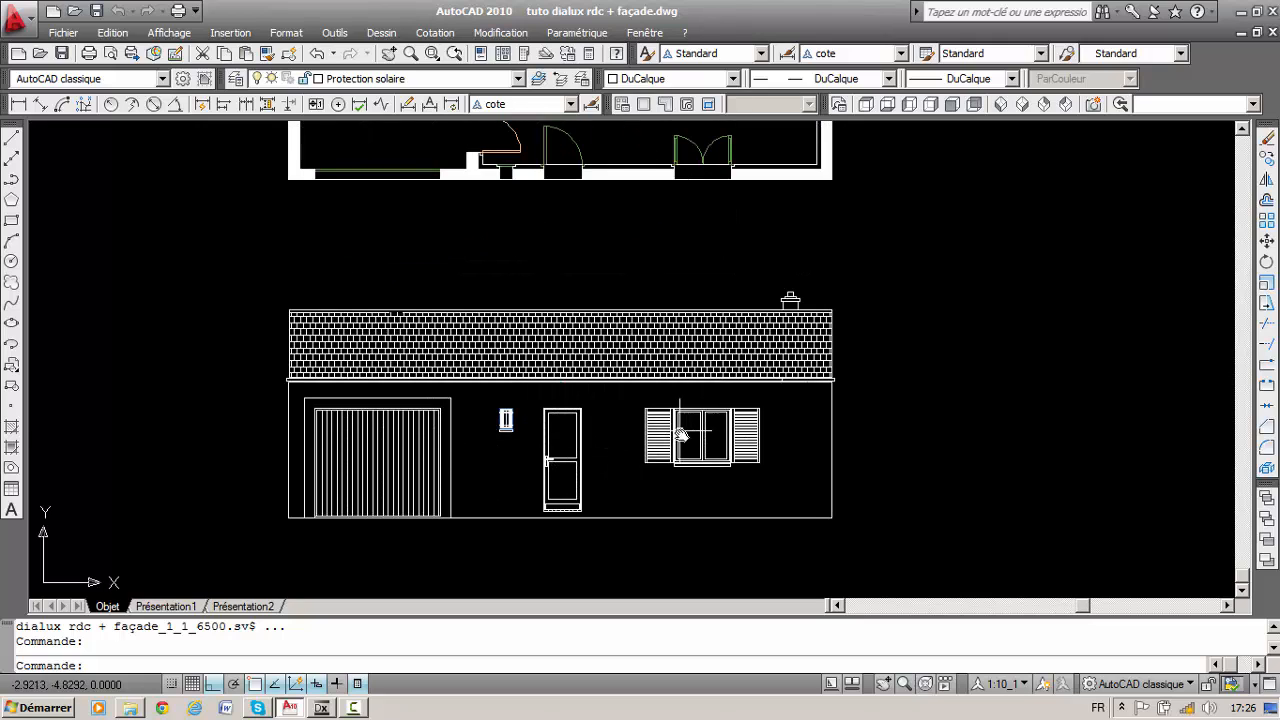
{"action": "scroll", "coordinate": [505, 420], "scroll_direction": "up", "scroll_amount": 5}
{"action": "scroll", "coordinate": [520, 288], "scroll_direction": "down", "scroll_amount": 8}
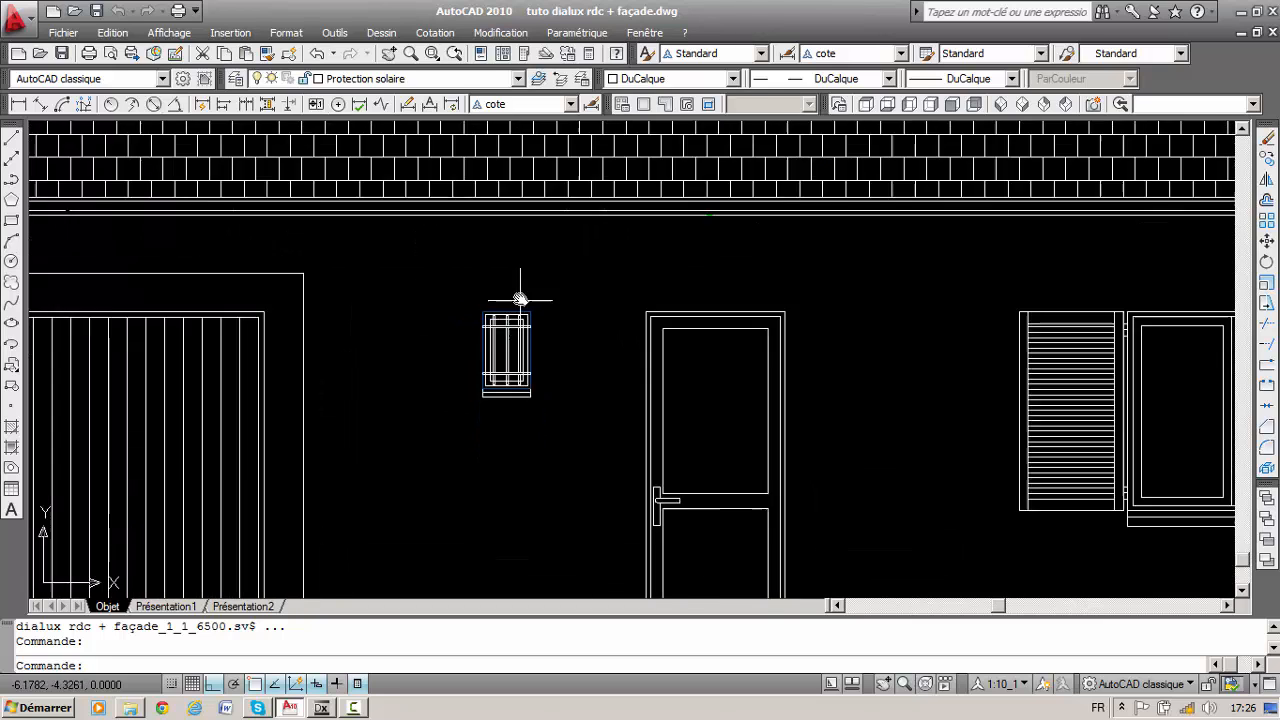
- Compare the small window on the AutoCAD front façade with the floor plan above it and return to the plan view in DIALux evo
{"action": "scroll", "coordinate": [474, 311], "scroll_direction": "up", "scroll_amount": 3}
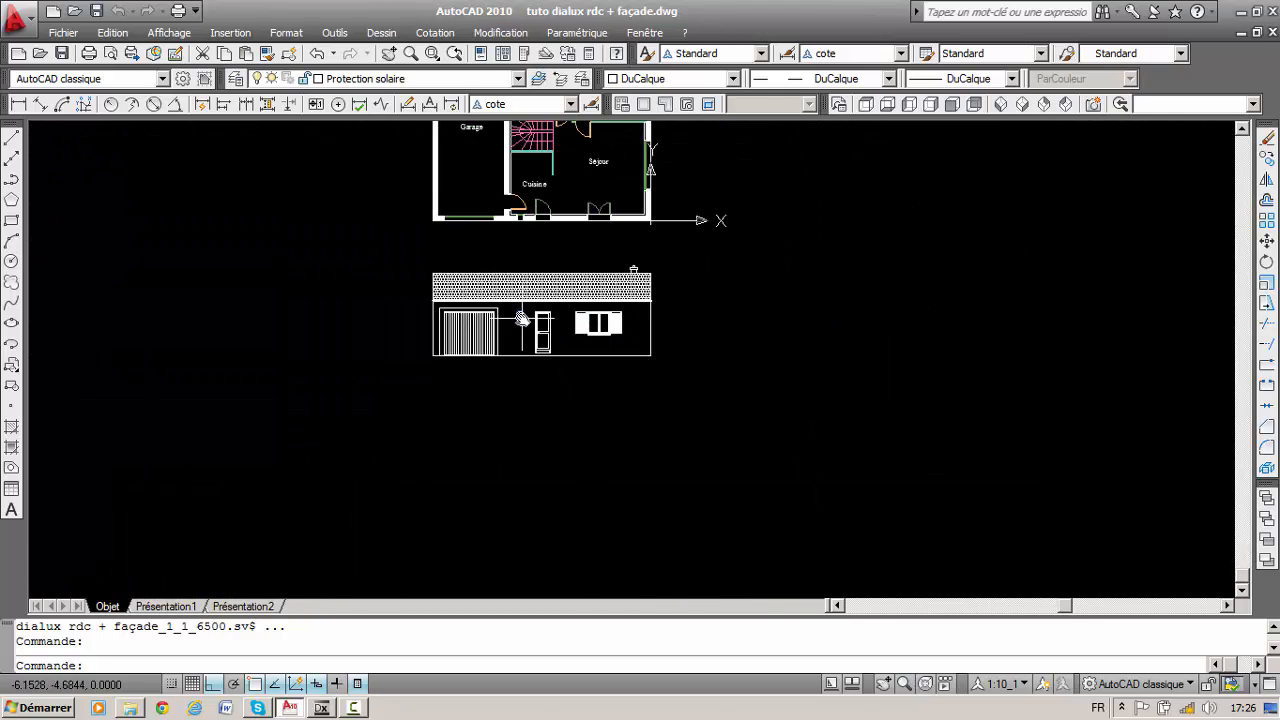
{"action": "scroll", "coordinate": [474, 311], "scroll_direction": "down", "scroll_amount": 6}
{"action": "middle_click_drag", "start_coordinate": [446, 434], "coordinate": [439, 467]}
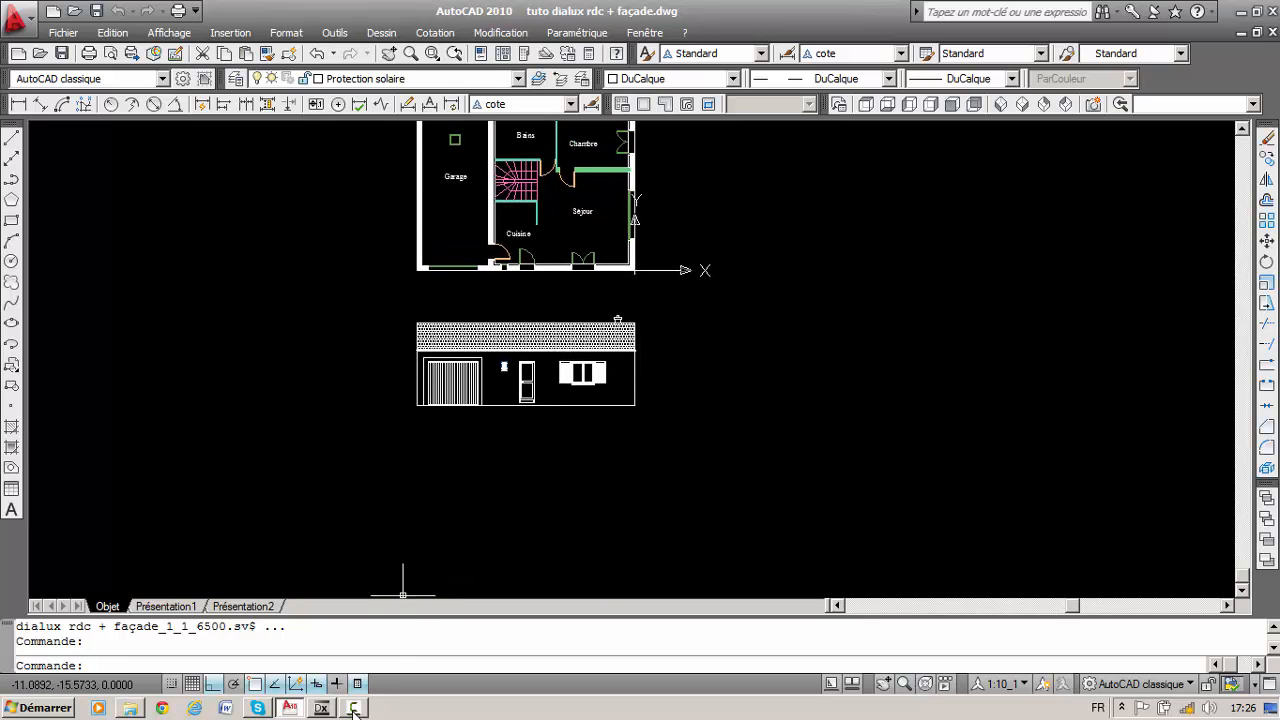
{"action": "left_click", "coordinate": [322, 708]}
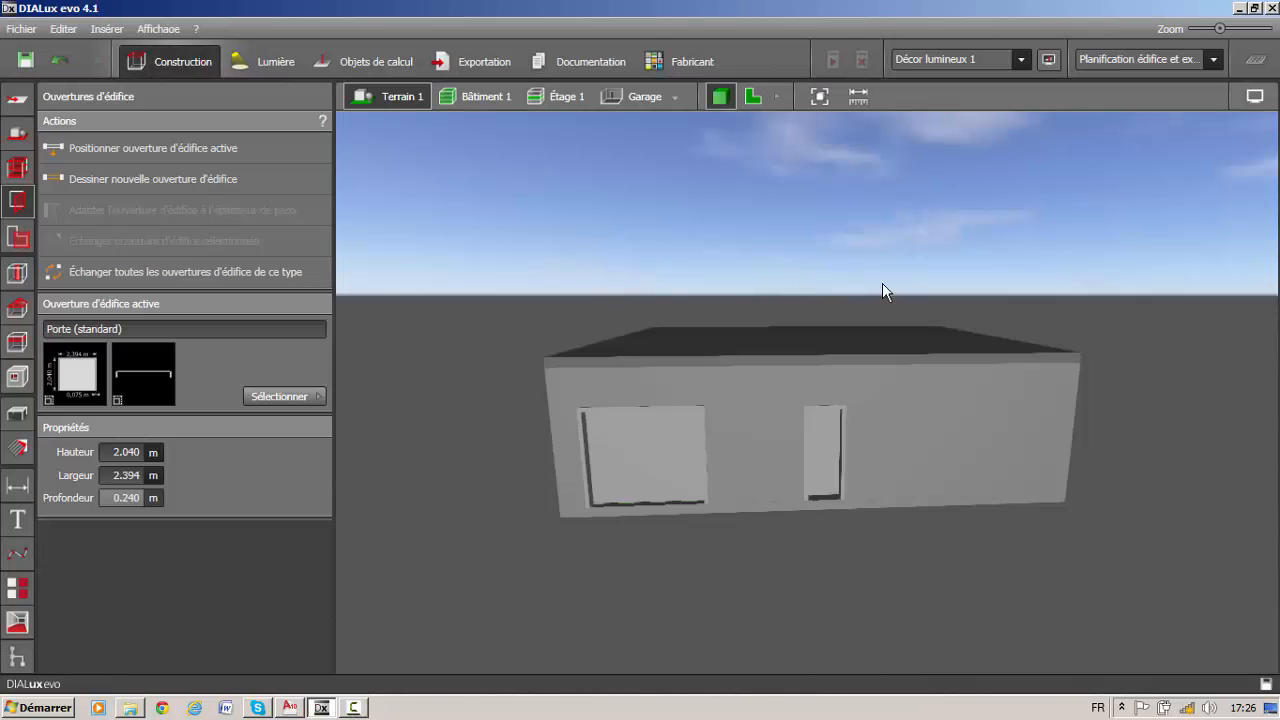
{"action": "left_click_drag", "start_coordinate": [883, 284], "coordinate": [863, 306]}
{"action": "left_click", "coordinate": [753, 95]}
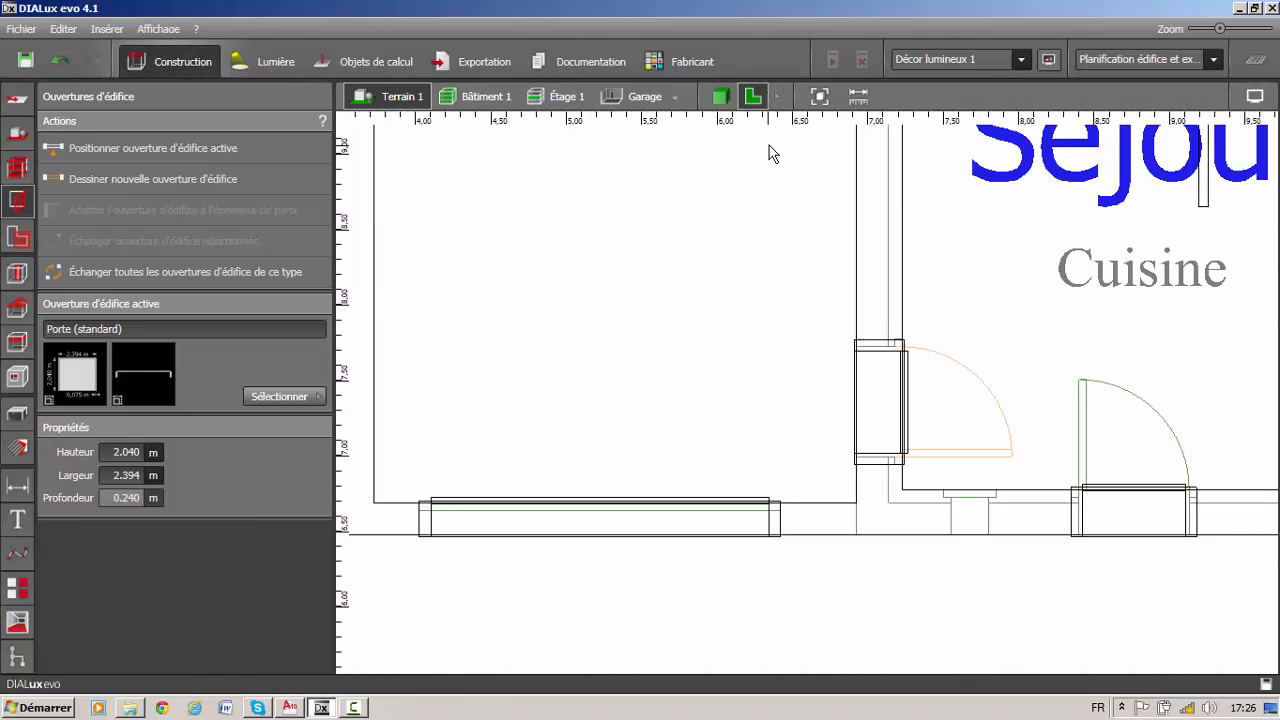
- Choose the 1.500 m wide, 1.350 m high Fenêtre rectangulaire avec montant from the building-openings catalogue as the active opening
{"action": "scroll", "coordinate": [620, 432], "scroll_direction": "down", "scroll_amount": 3}
{"action": "scroll", "coordinate": [643, 420], "scroll_direction": "down", "scroll_amount": 2}
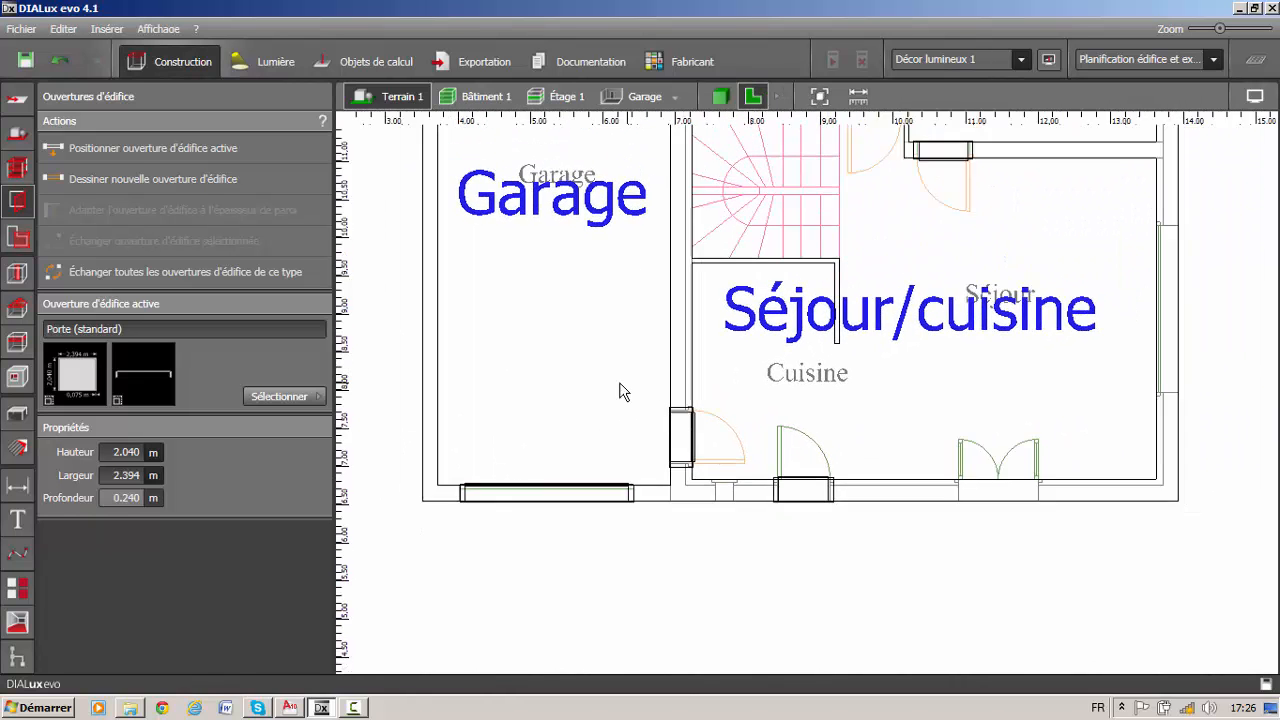
{"action": "right_click_drag", "start_coordinate": [890, 386], "coordinate": [372, 515]}
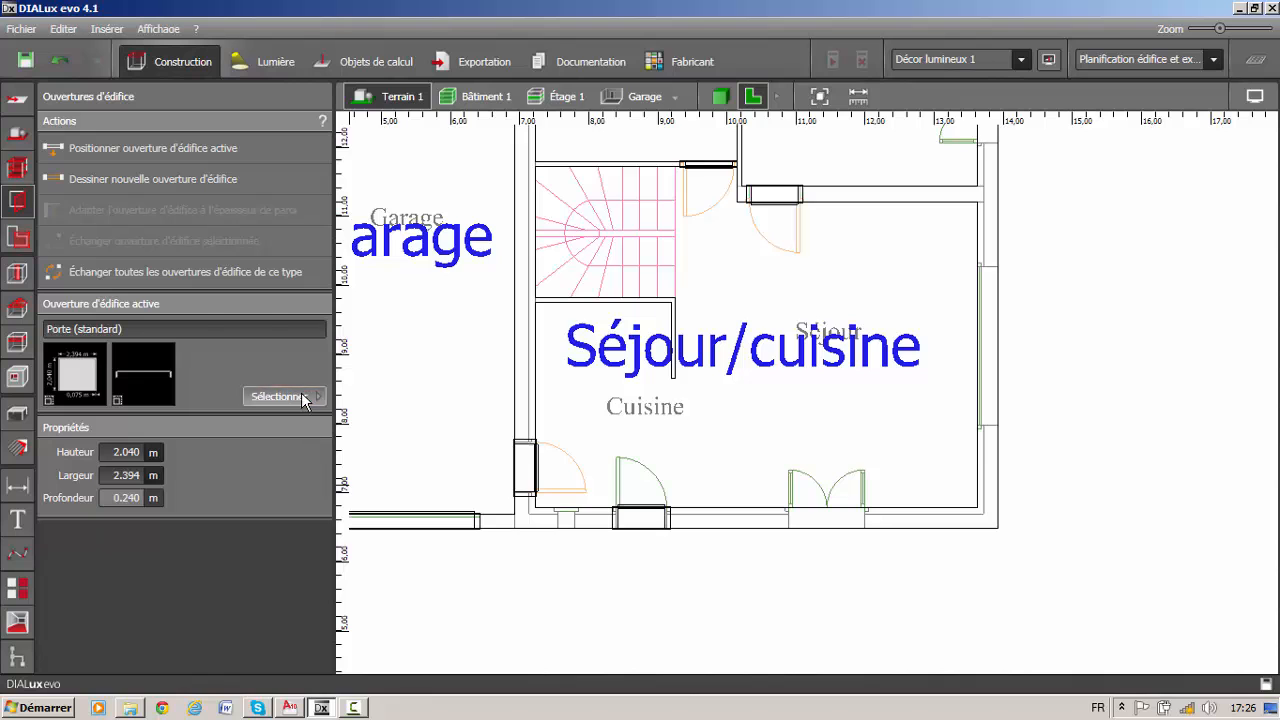
{"action": "left_click", "coordinate": [308, 397]}
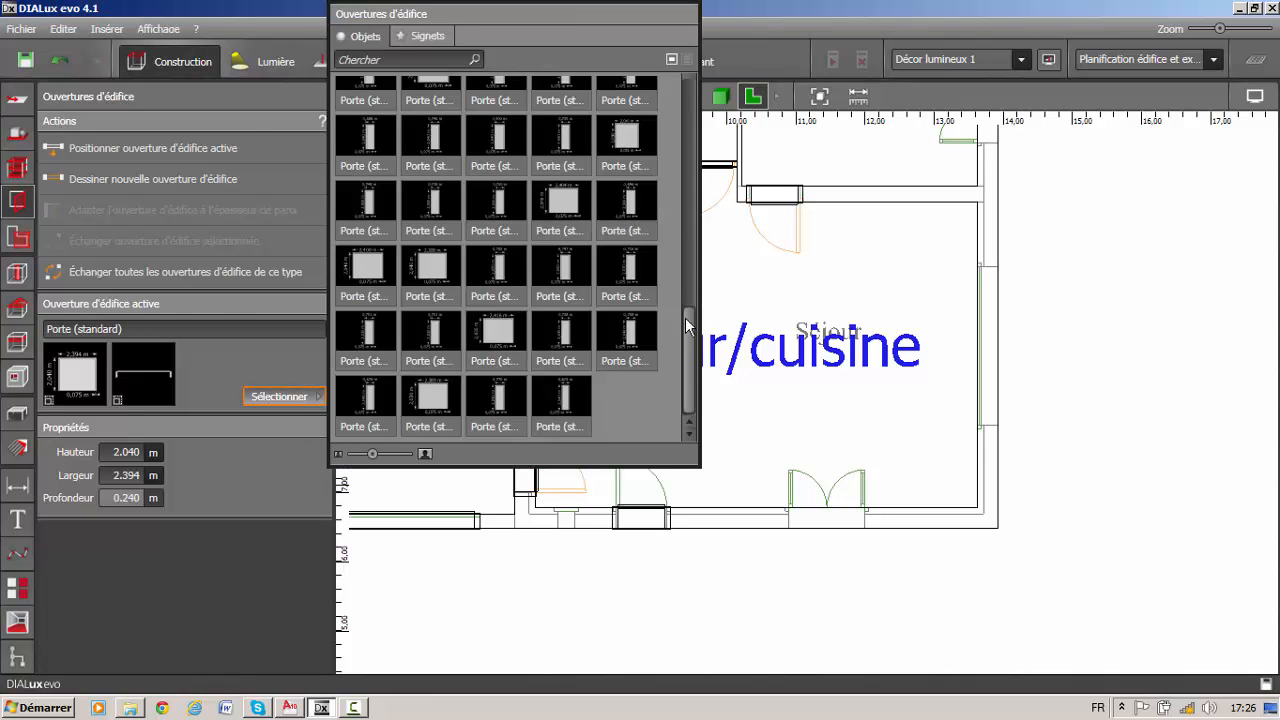
{"action": "left_click_drag", "start_coordinate": [691, 351], "coordinate": [695, 109]}
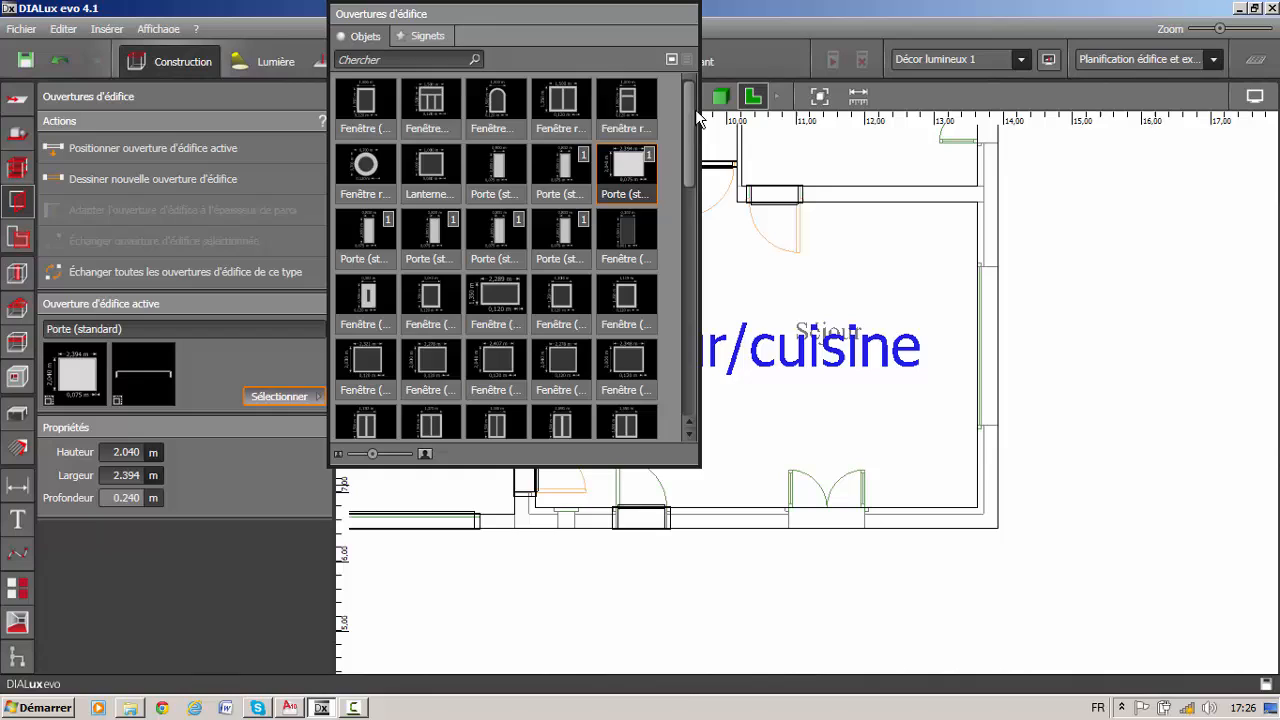
{"action": "left_click", "coordinate": [562, 103]}
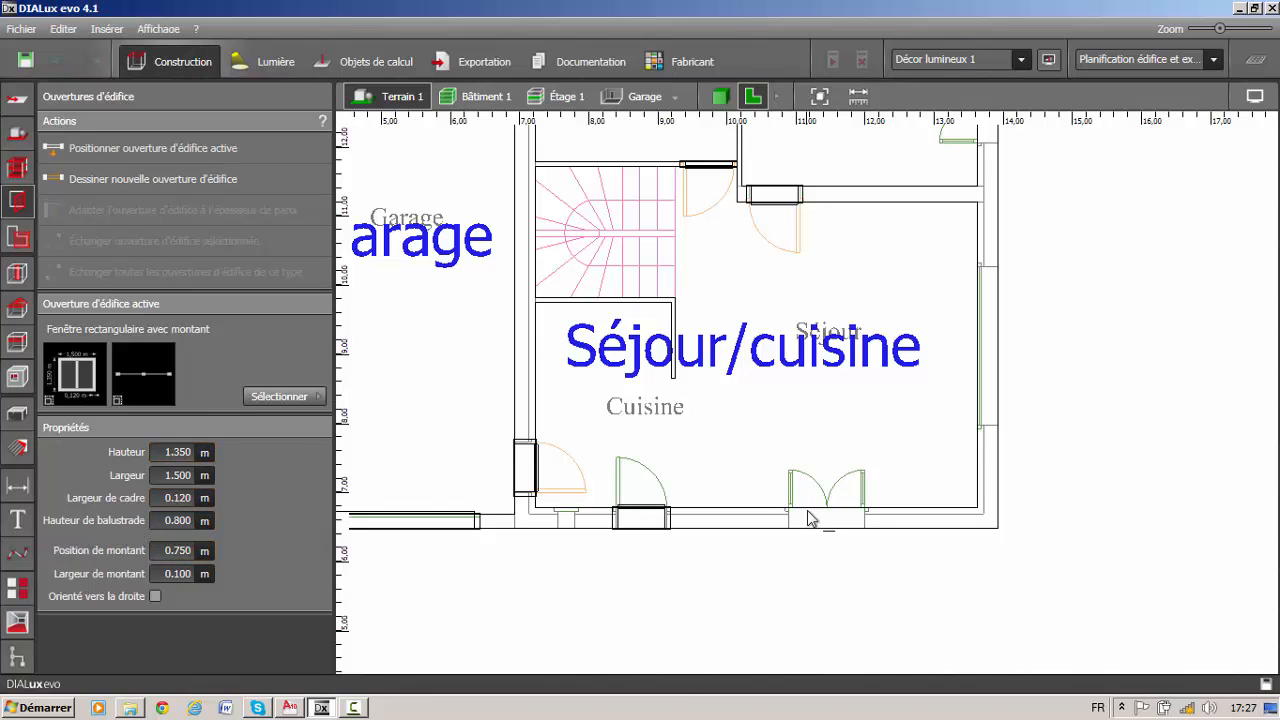
- Draw the mullioned window about 1.197 m wide in the Séjour/cuisine's lower outer wall at the plan's window recess, and check the façade in 3D
{"action": "scroll", "coordinate": [814, 520], "scroll_direction": "up", "scroll_amount": 3}
{"action": "scroll", "coordinate": [566, 526], "scroll_direction": "up", "scroll_amount": 5}
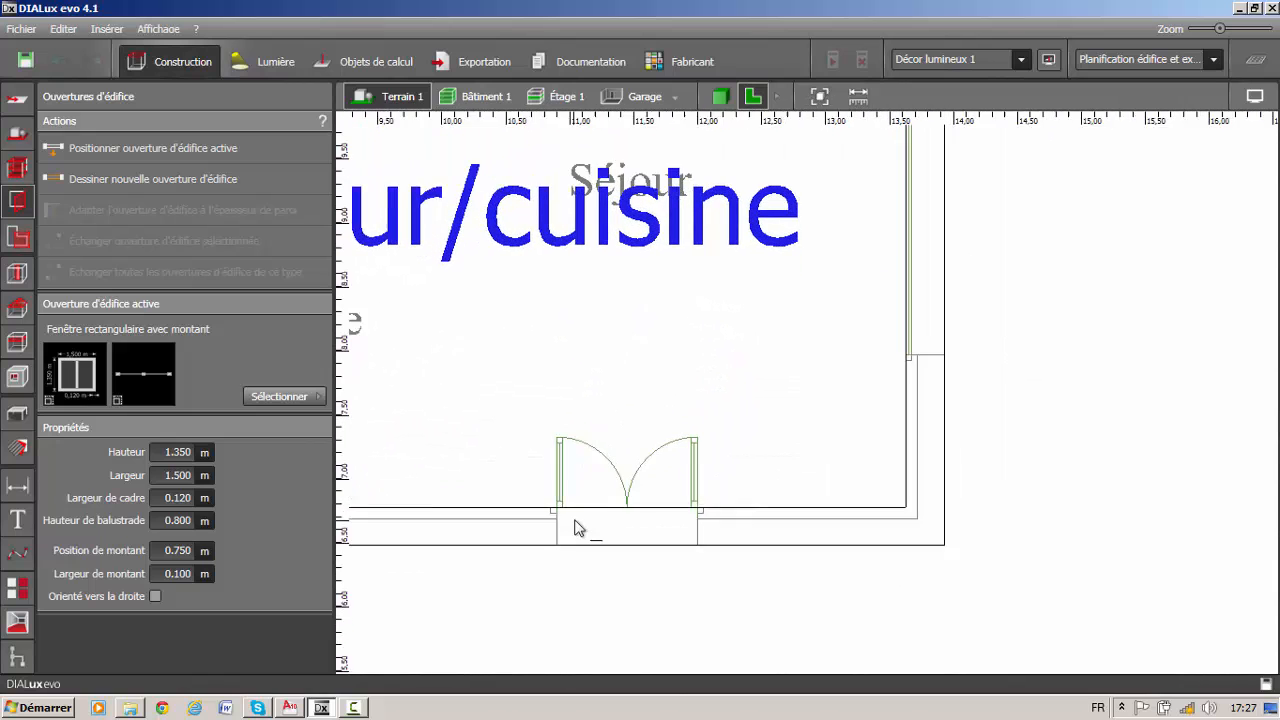
{"action": "scroll", "coordinate": [640, 555], "scroll_direction": "up", "scroll_amount": 3}
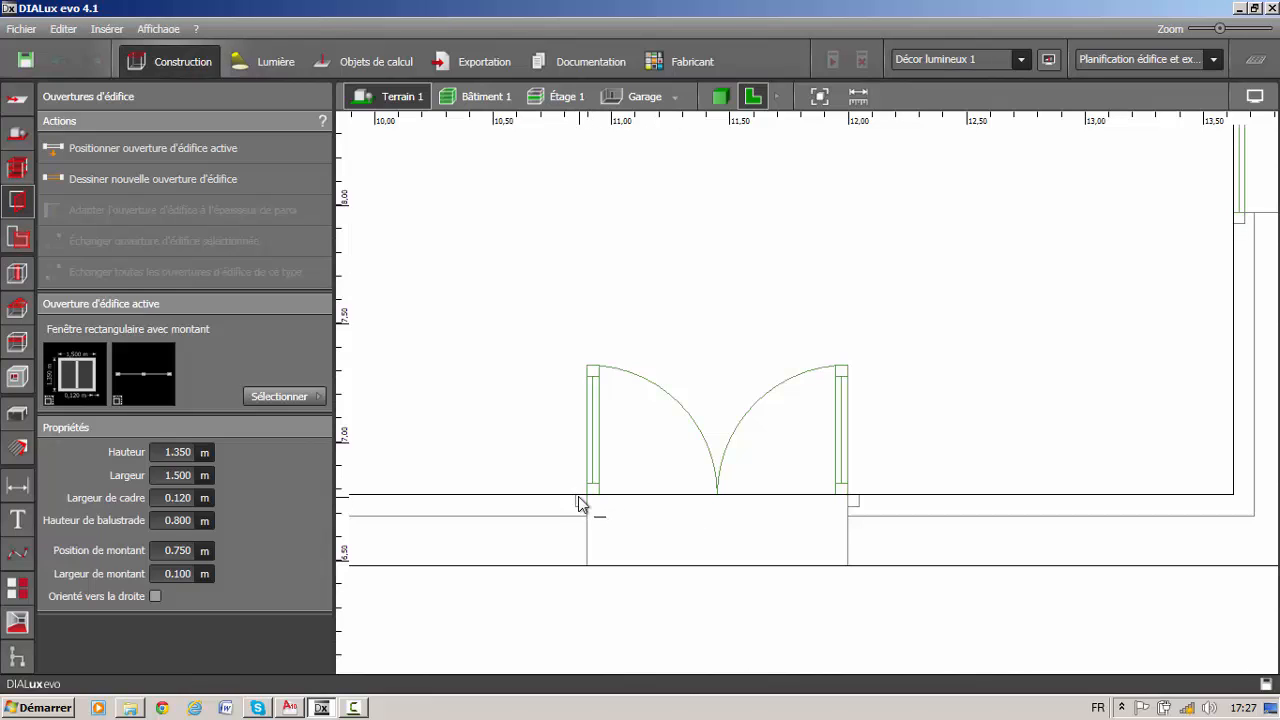
{"action": "left_click", "coordinate": [576, 495]}
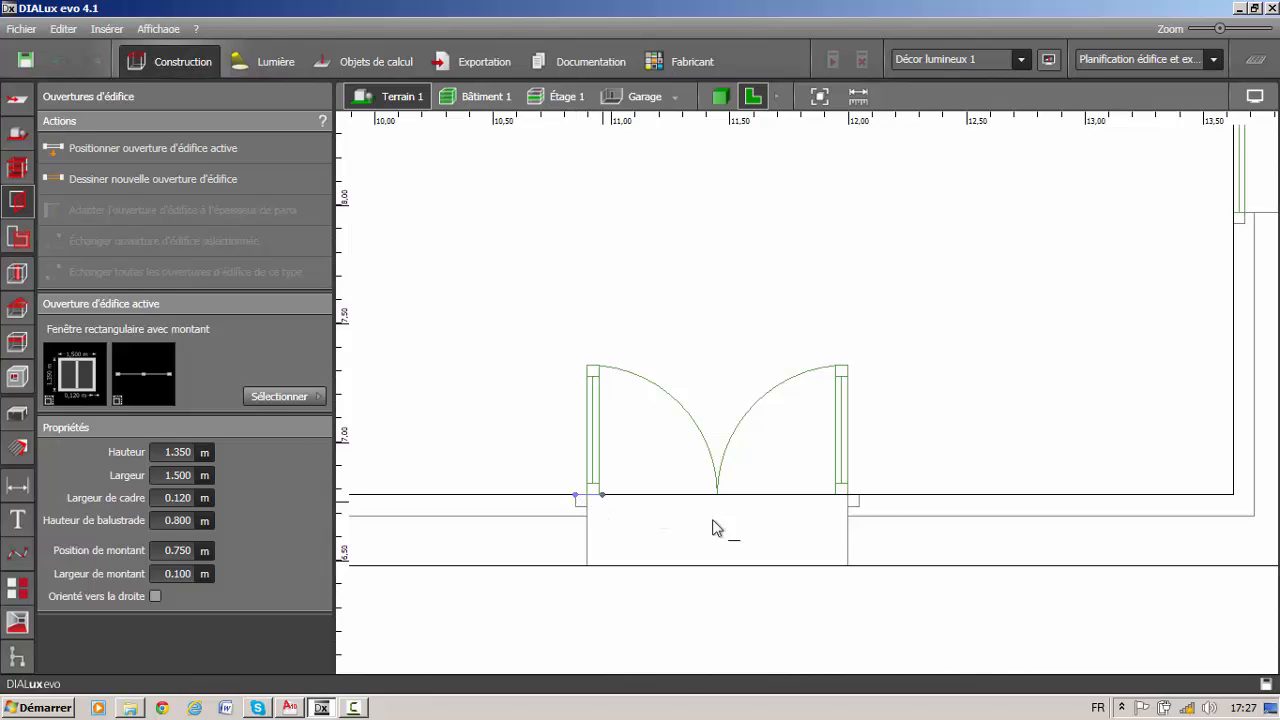
{"action": "left_click", "coordinate": [859, 495]}
{"action": "scroll", "coordinate": [771, 534], "scroll_direction": "down", "scroll_amount": 5}
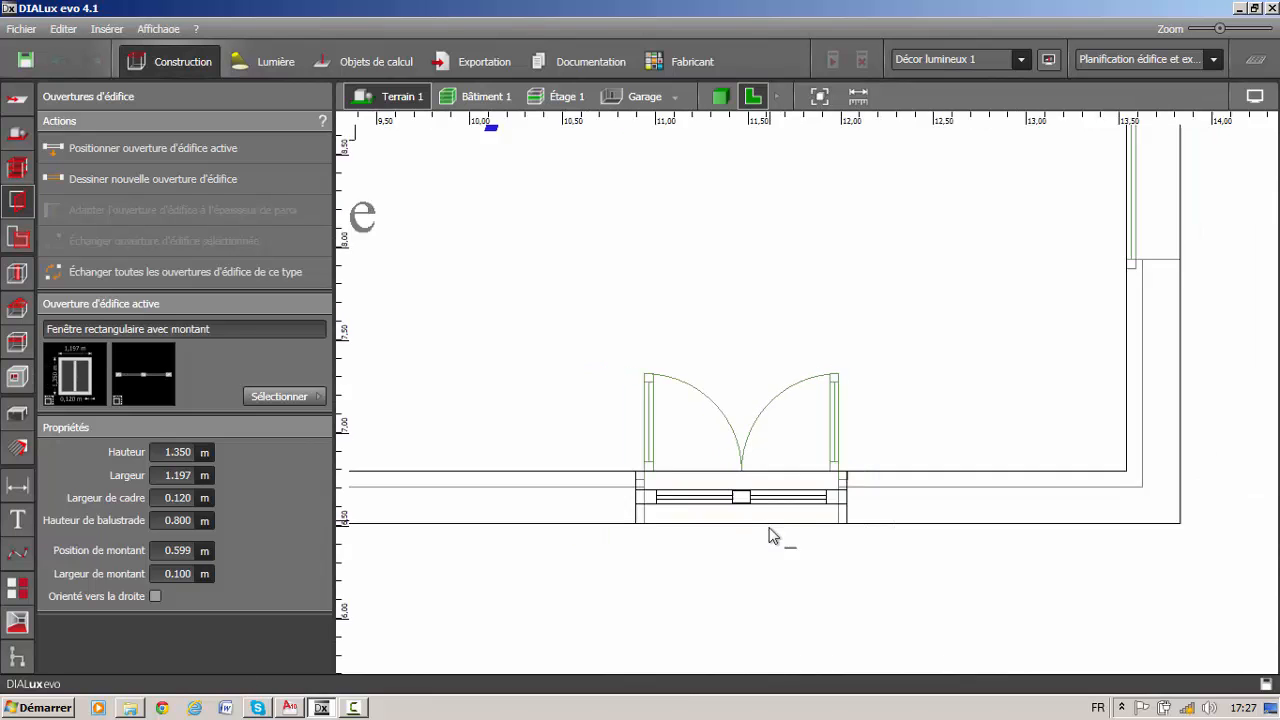
{"action": "left_click", "coordinate": [721, 97]}
{"action": "right_click_drag", "start_coordinate": [894, 423], "coordinate": [863, 419]}
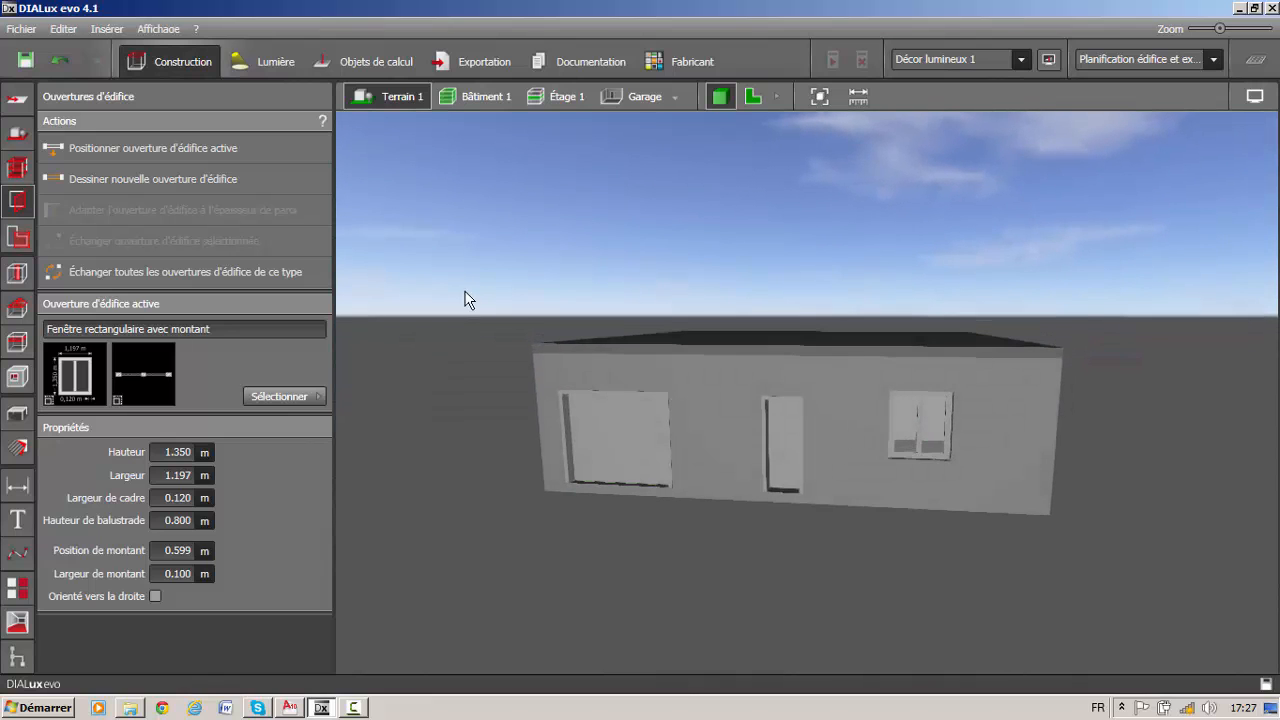
- In the floor plan, draw a mullioned window about 1.195 m wide in the Bains room's upper outer wall, between the recess edges
{"action": "left_click", "coordinate": [750, 97]}
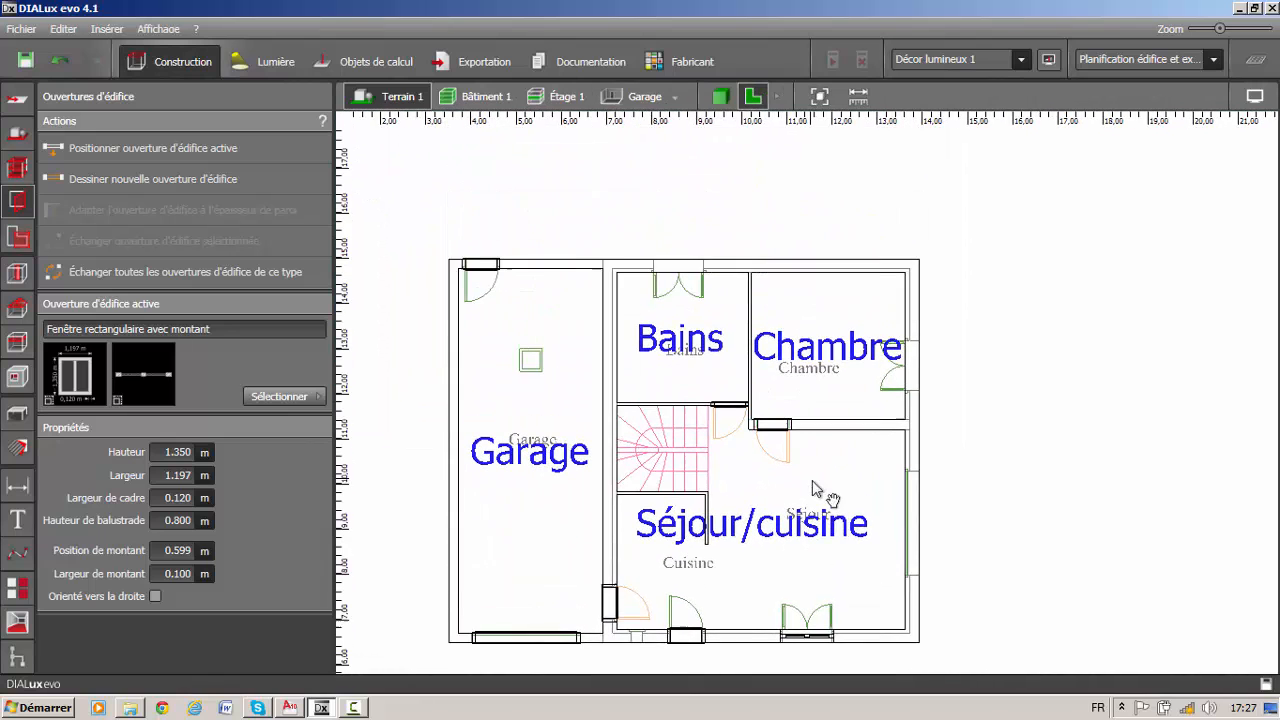
{"action": "scroll", "coordinate": [812, 480], "scroll_direction": "up", "scroll_amount": 5}
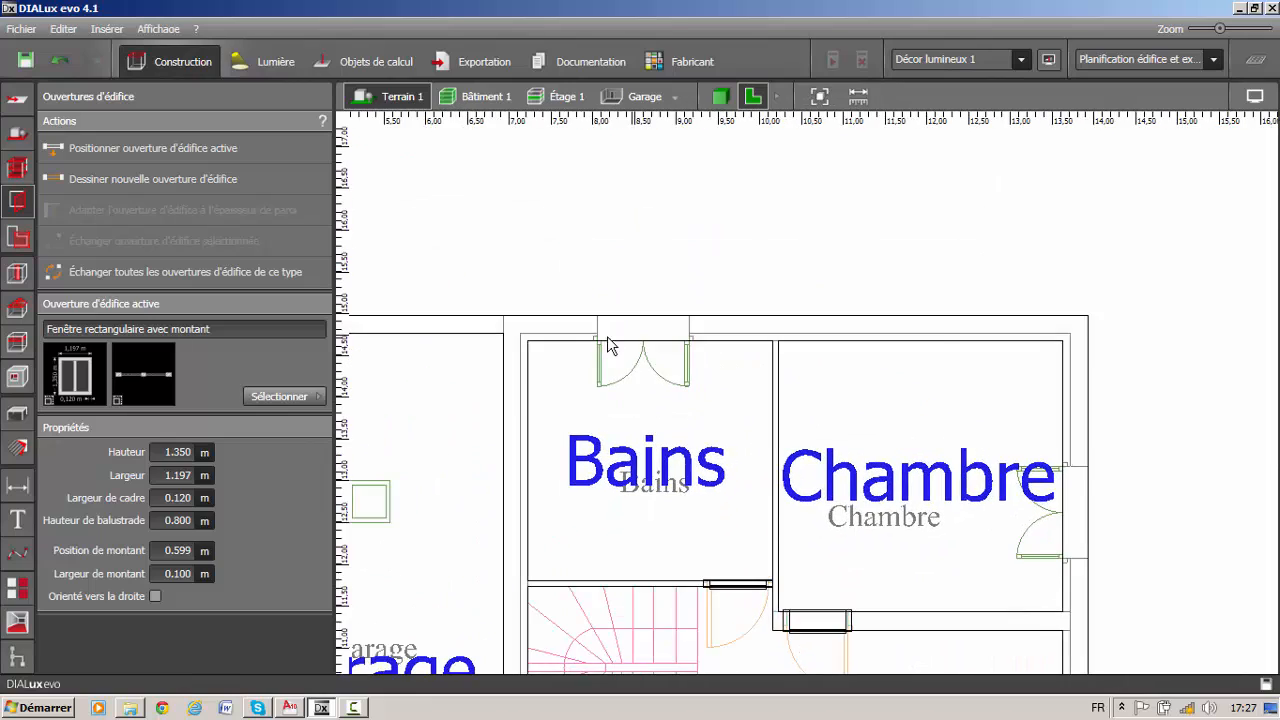
{"action": "scroll", "coordinate": [607, 343], "scroll_direction": "up", "scroll_amount": 3}
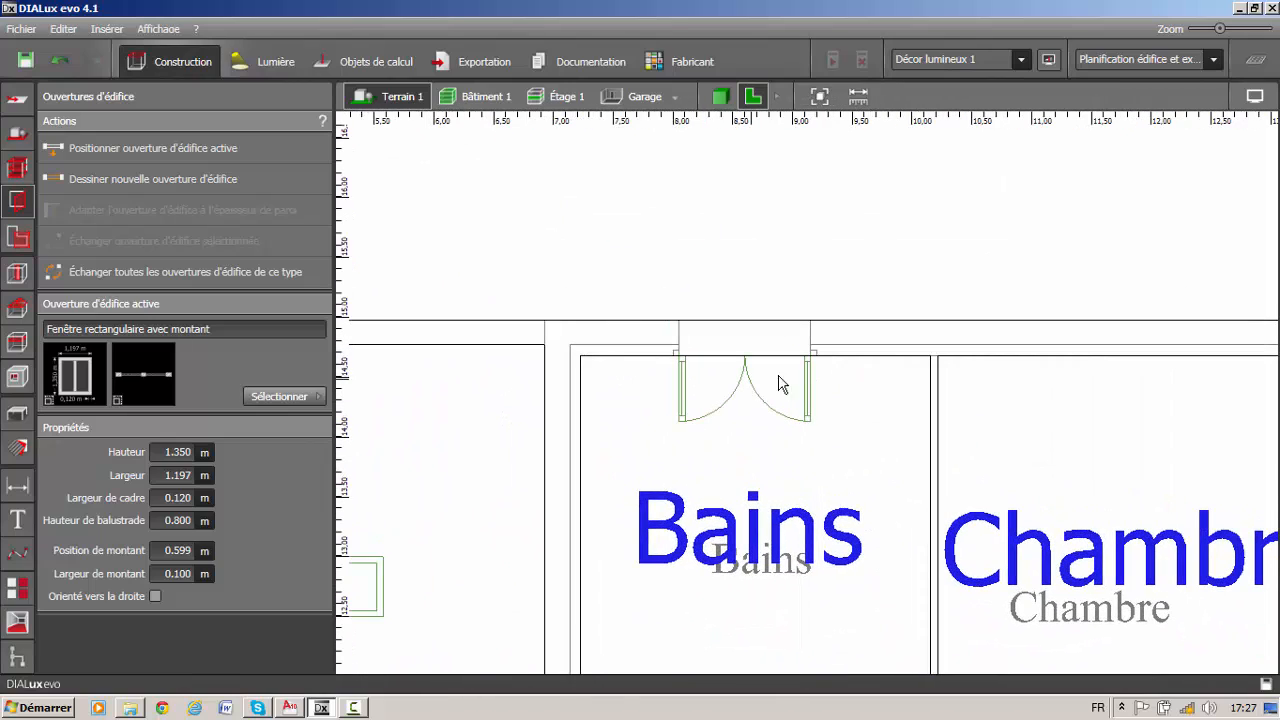
{"action": "scroll", "coordinate": [805, 395], "scroll_direction": "down", "scroll_amount": 1}
{"action": "scroll", "coordinate": [792, 348], "scroll_direction": "down", "scroll_amount": 3}
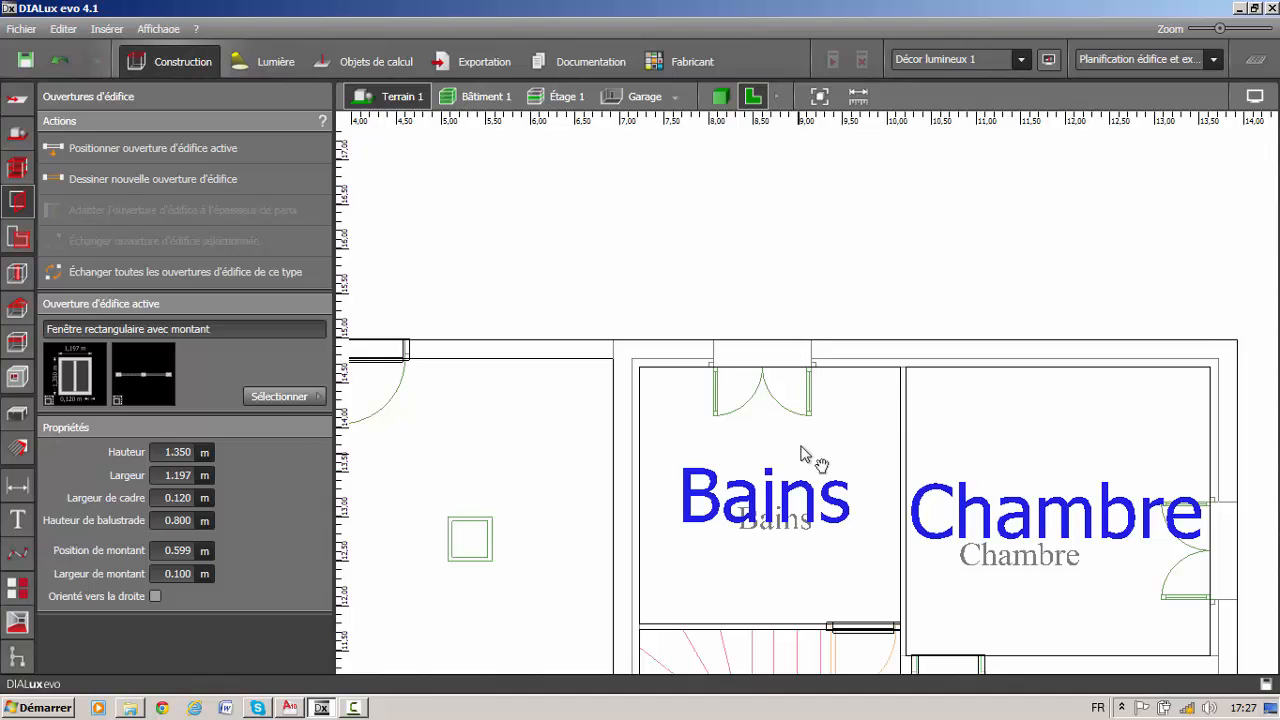
{"action": "middle_click_drag", "start_coordinate": [802, 443], "coordinate": [808, 388]}
{"action": "scroll", "coordinate": [784, 296], "scroll_direction": "up", "scroll_amount": 2}
{"action": "scroll", "coordinate": [700, 274], "scroll_direction": "up", "scroll_amount": 2}
{"action": "middle_click_drag", "start_coordinate": [714, 271], "coordinate": [737, 337]}
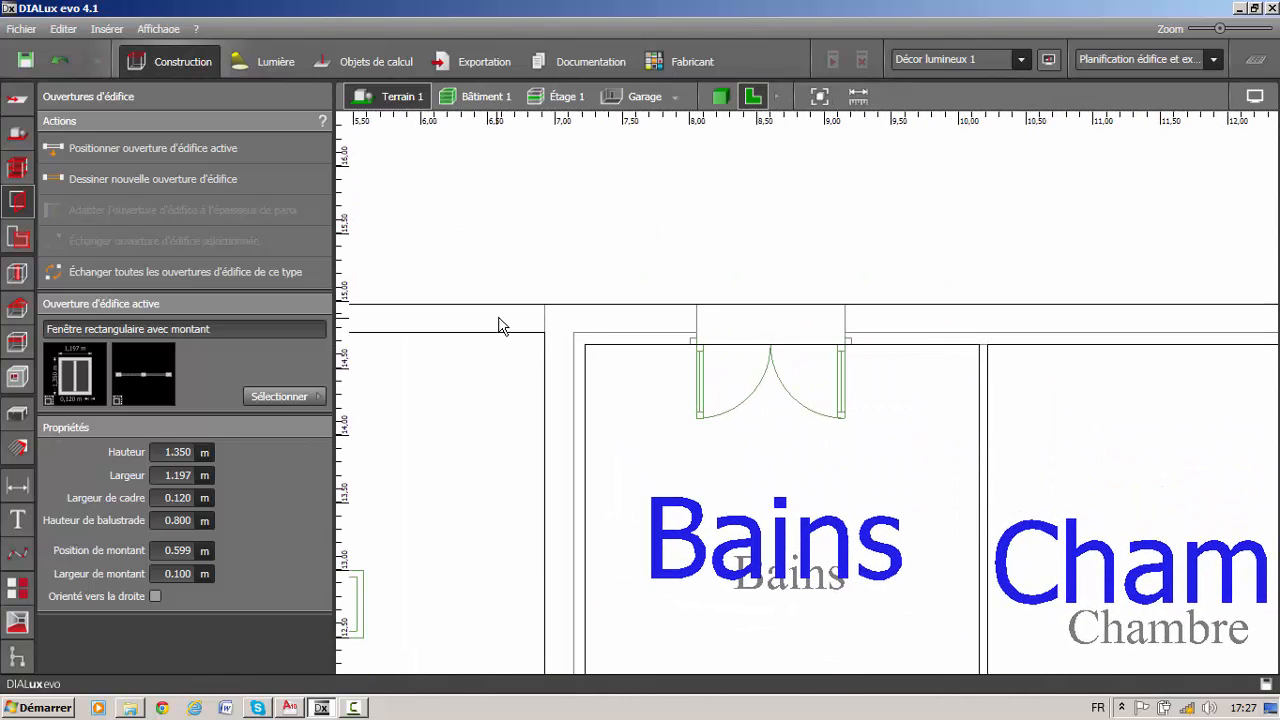
{"action": "left_click", "coordinate": [108, 178]}
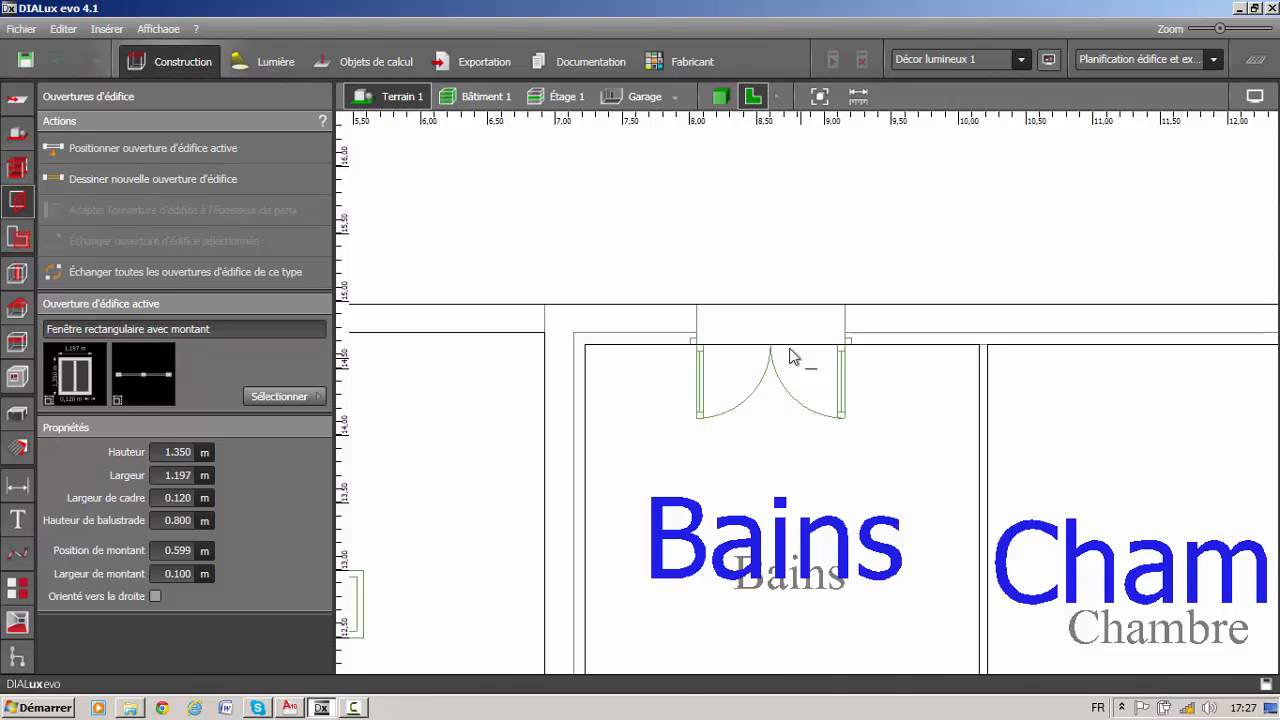
{"action": "middle_click_drag", "start_coordinate": [720, 355], "coordinate": [631, 402]}
{"action": "scroll", "coordinate": [520, 373], "scroll_direction": "up", "scroll_amount": 2}
{"action": "scroll", "coordinate": [420, 371], "scroll_direction": "up", "scroll_amount": 2}
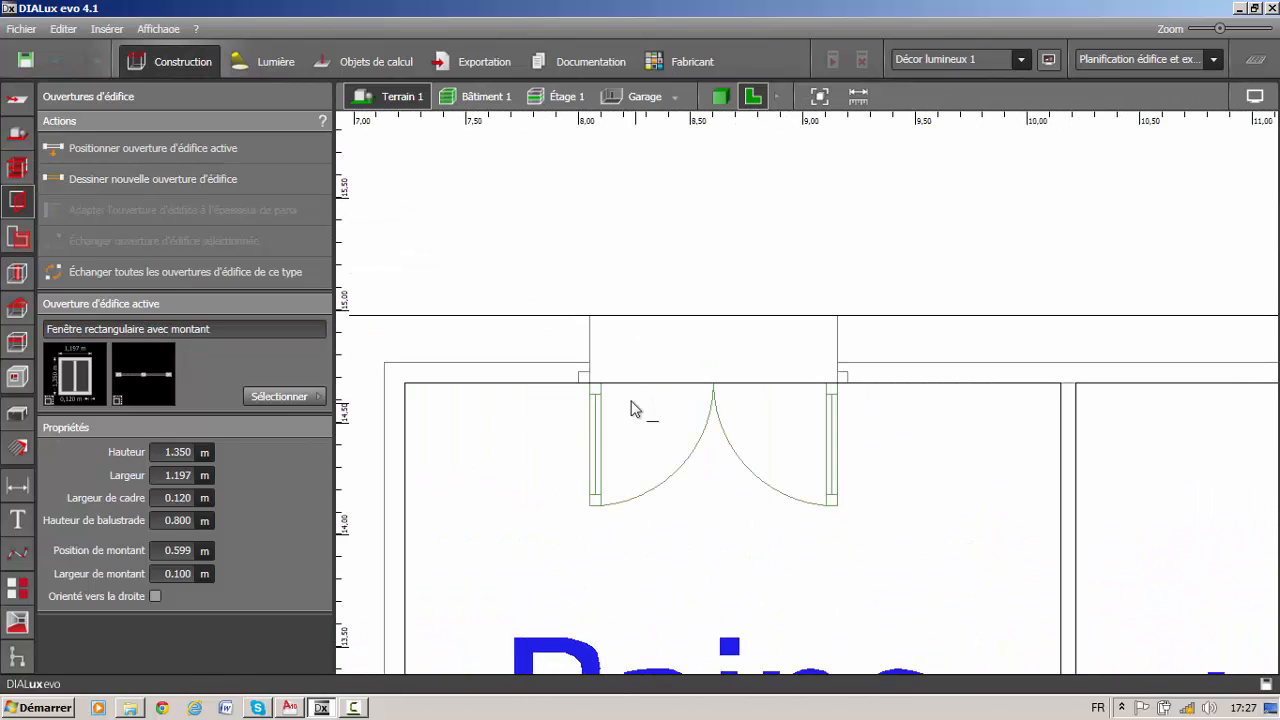
{"action": "scroll", "coordinate": [631, 409], "scroll_direction": "up", "scroll_amount": 1}
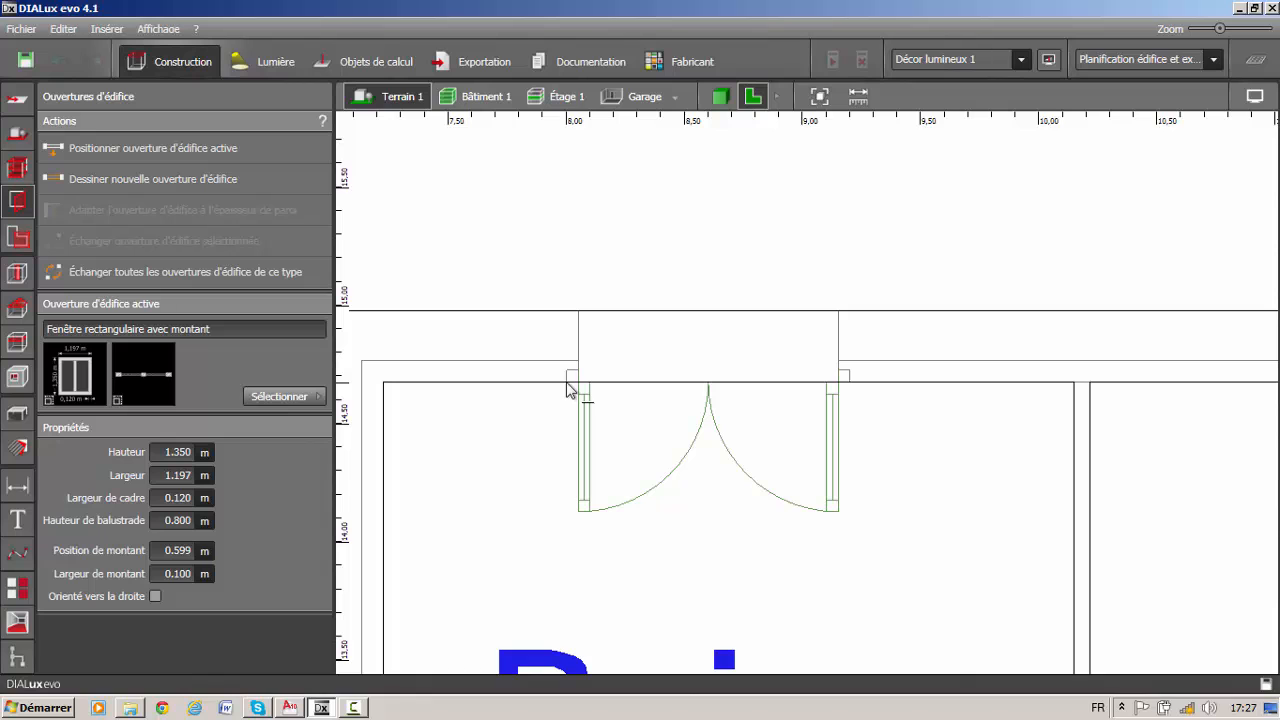
{"action": "left_click", "coordinate": [566, 382]}
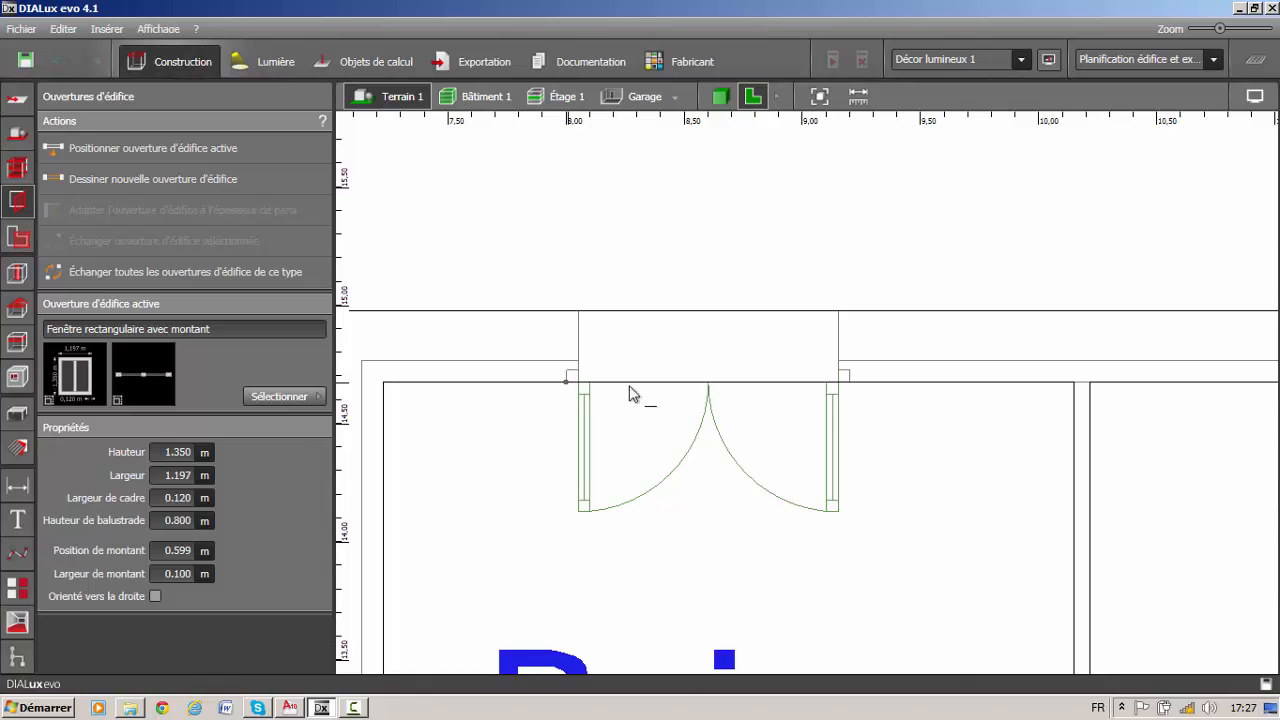
{"action": "left_click", "coordinate": [848, 382]}
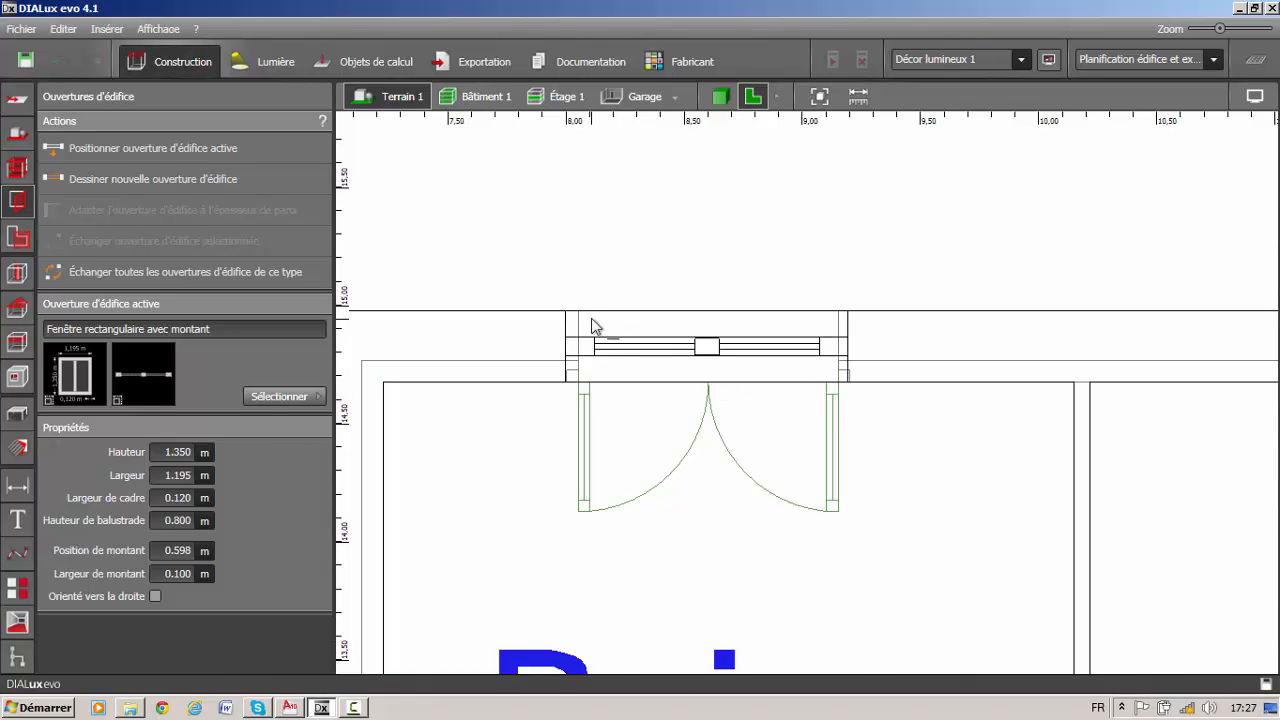
- Draw a mullioned window about 1.151 m wide in the Chambre's outer side wall, over the plan's double-leaf window
{"action": "scroll", "coordinate": [591, 323], "scroll_direction": "down", "scroll_amount": 3}
{"action": "scroll", "coordinate": [691, 317], "scroll_direction": "down", "scroll_amount": 3}
{"action": "scroll", "coordinate": [1057, 486], "scroll_direction": "up", "scroll_amount": 1}
{"action": "scroll", "coordinate": [877, 409], "scroll_direction": "up", "scroll_amount": 2}
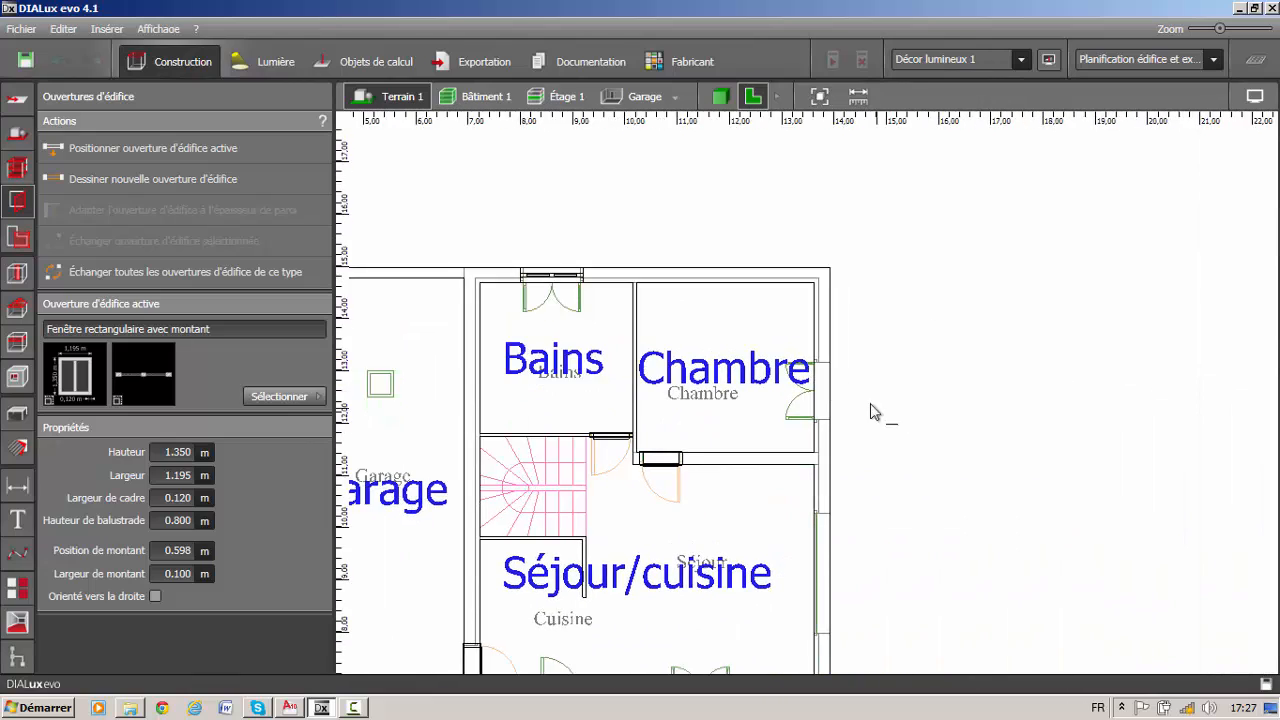
{"action": "scroll", "coordinate": [880, 350], "scroll_direction": "up", "scroll_amount": 5}
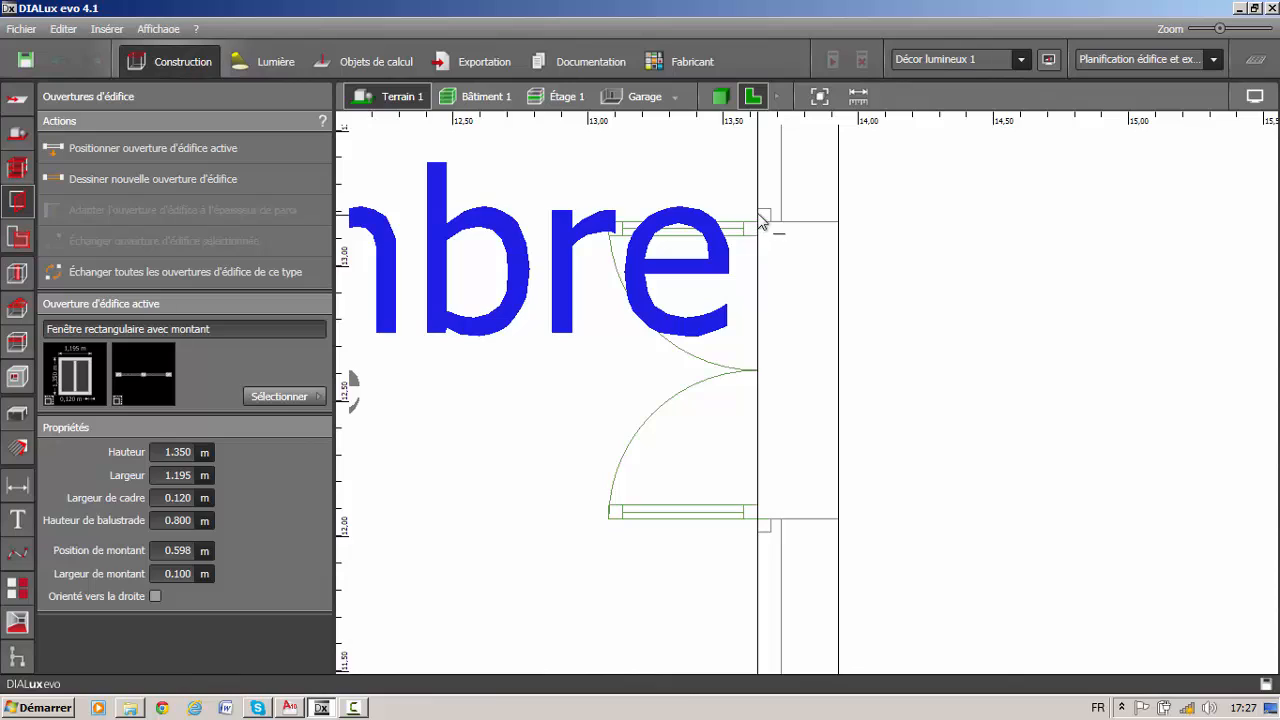
{"action": "left_click", "coordinate": [758, 209]}
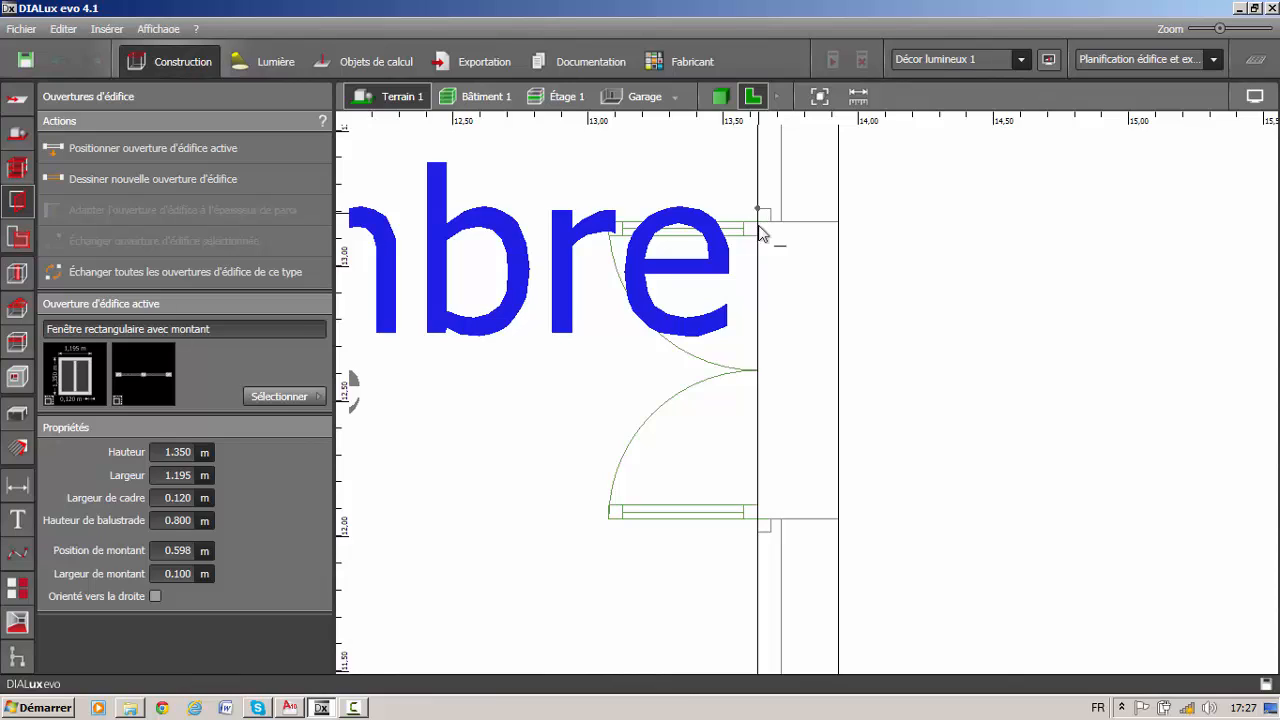
{"action": "left_click", "coordinate": [759, 521]}
{"action": "scroll", "coordinate": [871, 394], "scroll_direction": "down", "scroll_amount": 3}
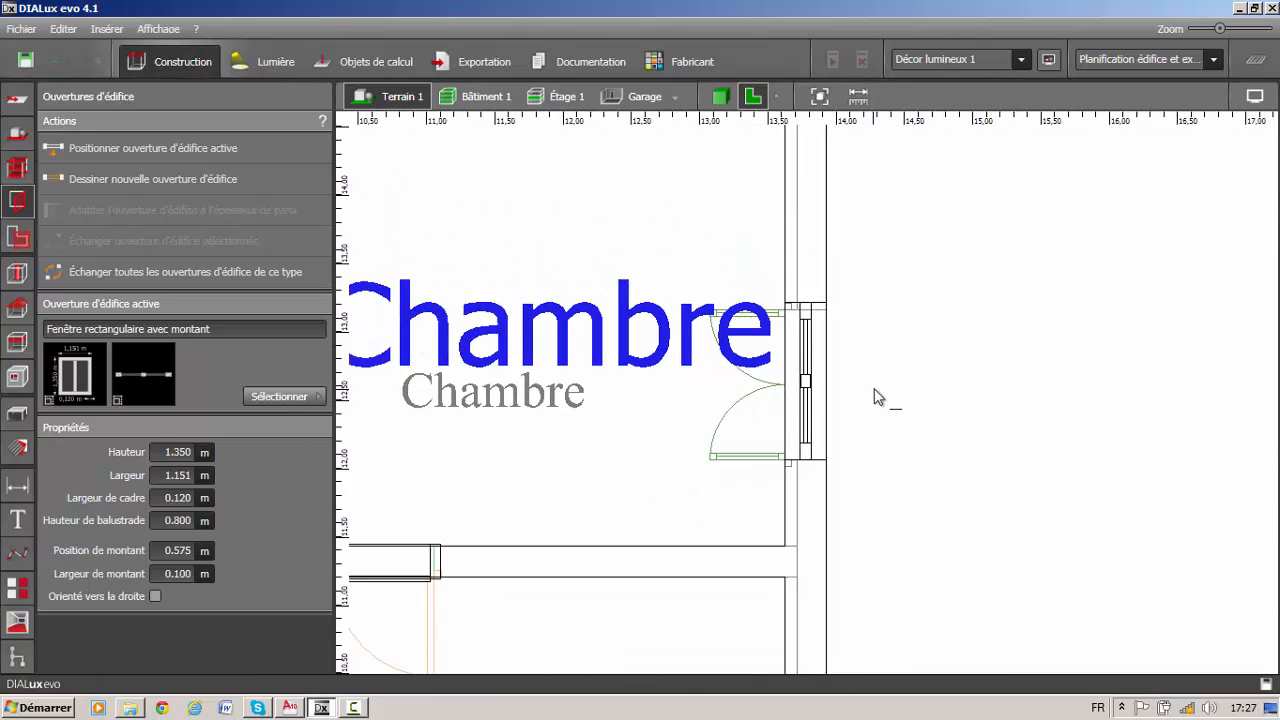
- Choose the 2.348 m wide, 2.000 m high Fenêtre (standard) from the building-openings catalogue as the active opening
{"action": "scroll", "coordinate": [874, 396], "scroll_direction": "down", "scroll_amount": 5}
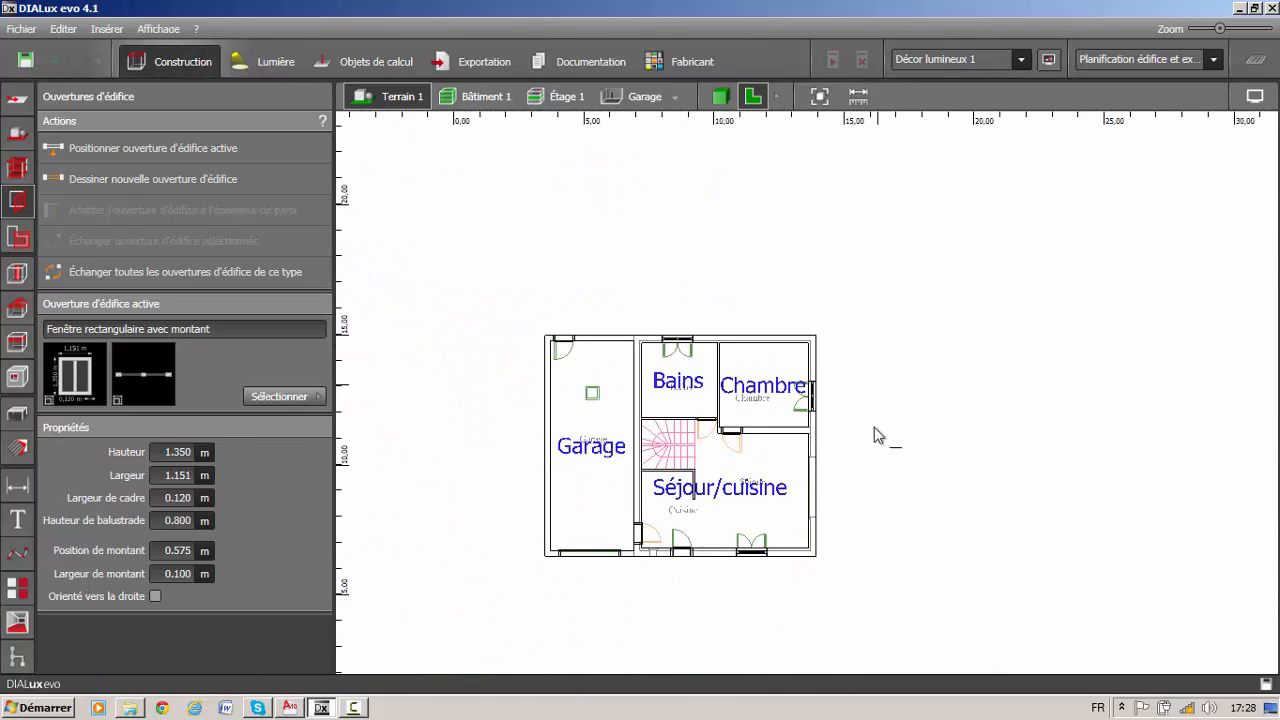
{"action": "scroll", "coordinate": [820, 450], "scroll_direction": "up", "scroll_amount": 1}
{"action": "middle_click_drag", "start_coordinate": [794, 481], "coordinate": [796, 379]}
{"action": "scroll", "coordinate": [780, 390], "scroll_direction": "up", "scroll_amount": 3}
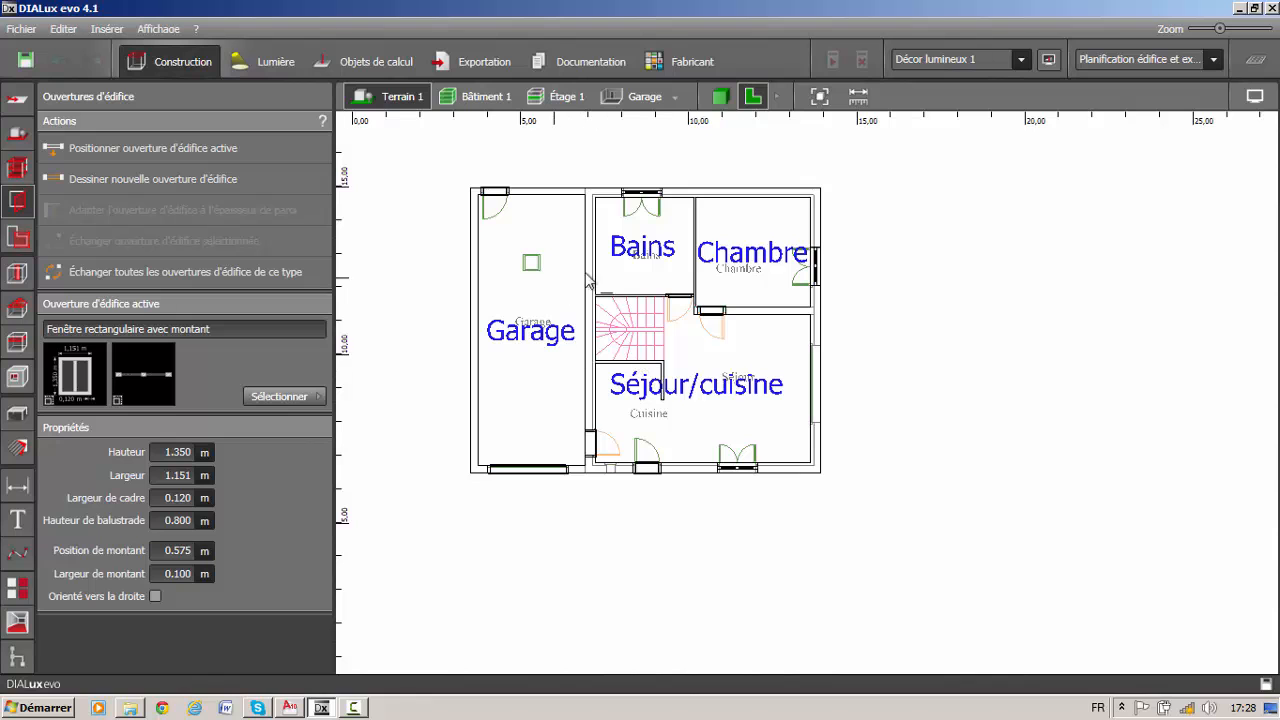
{"action": "scroll", "coordinate": [657, 469], "scroll_direction": "up", "scroll_amount": 3}
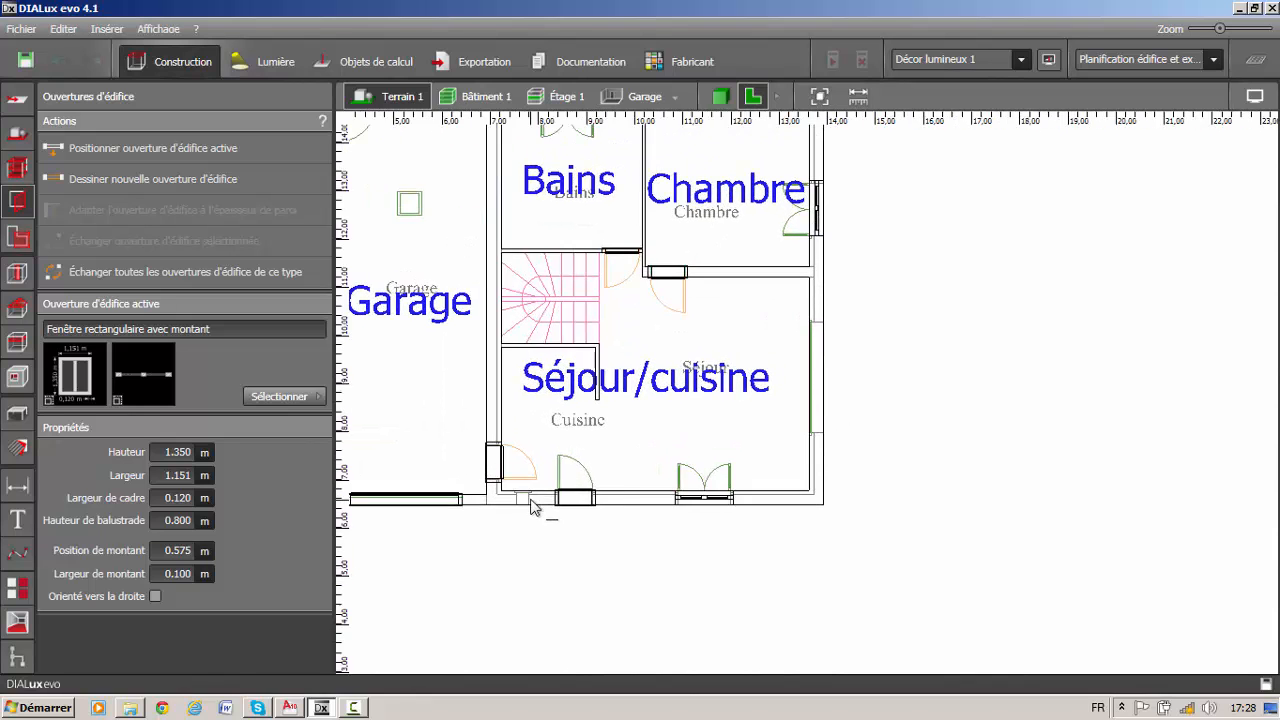
{"action": "middle_click_drag", "start_coordinate": [533, 507], "coordinate": [667, 465]}
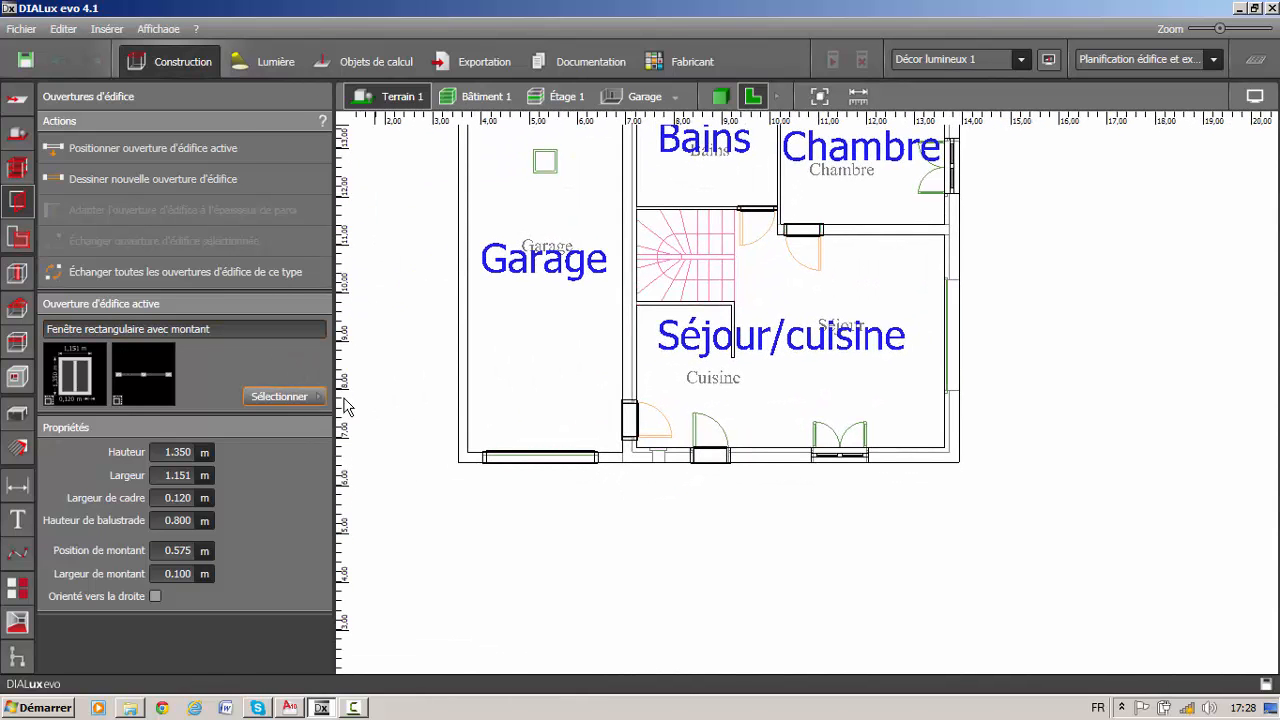
{"action": "left_click", "coordinate": [322, 397]}
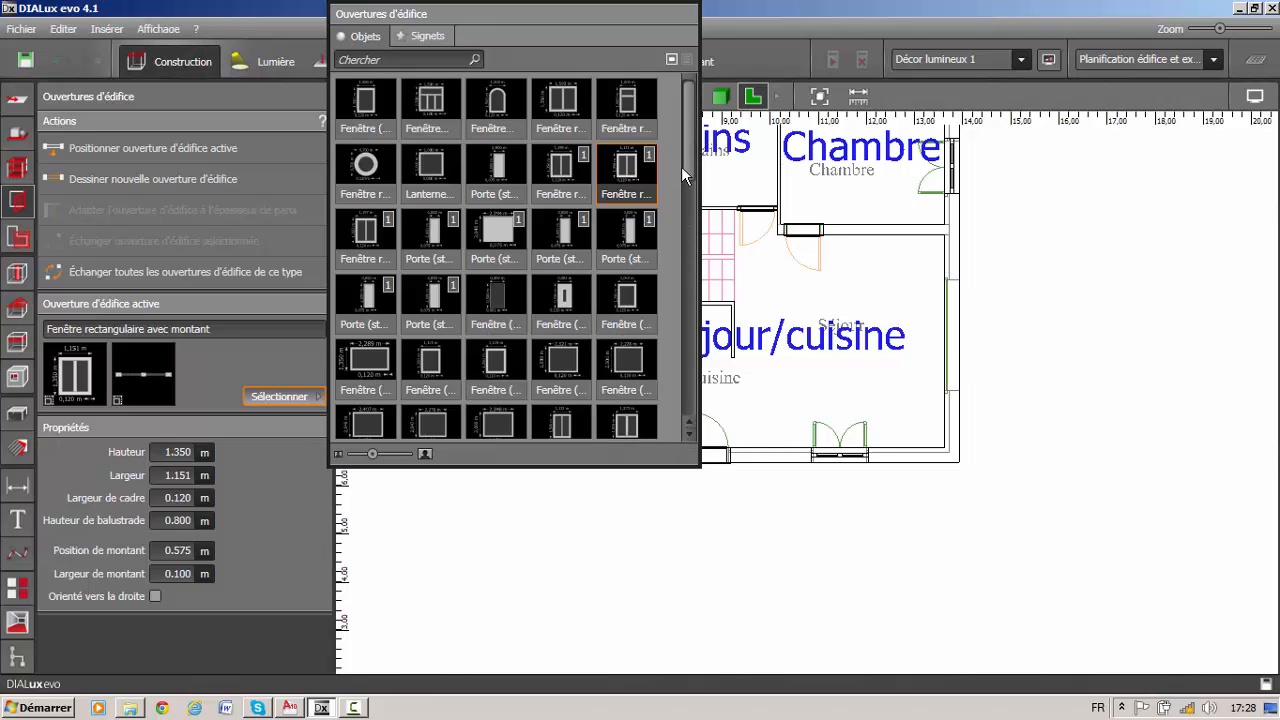
{"action": "left_click_drag", "start_coordinate": [695, 158], "coordinate": [700, 205]}
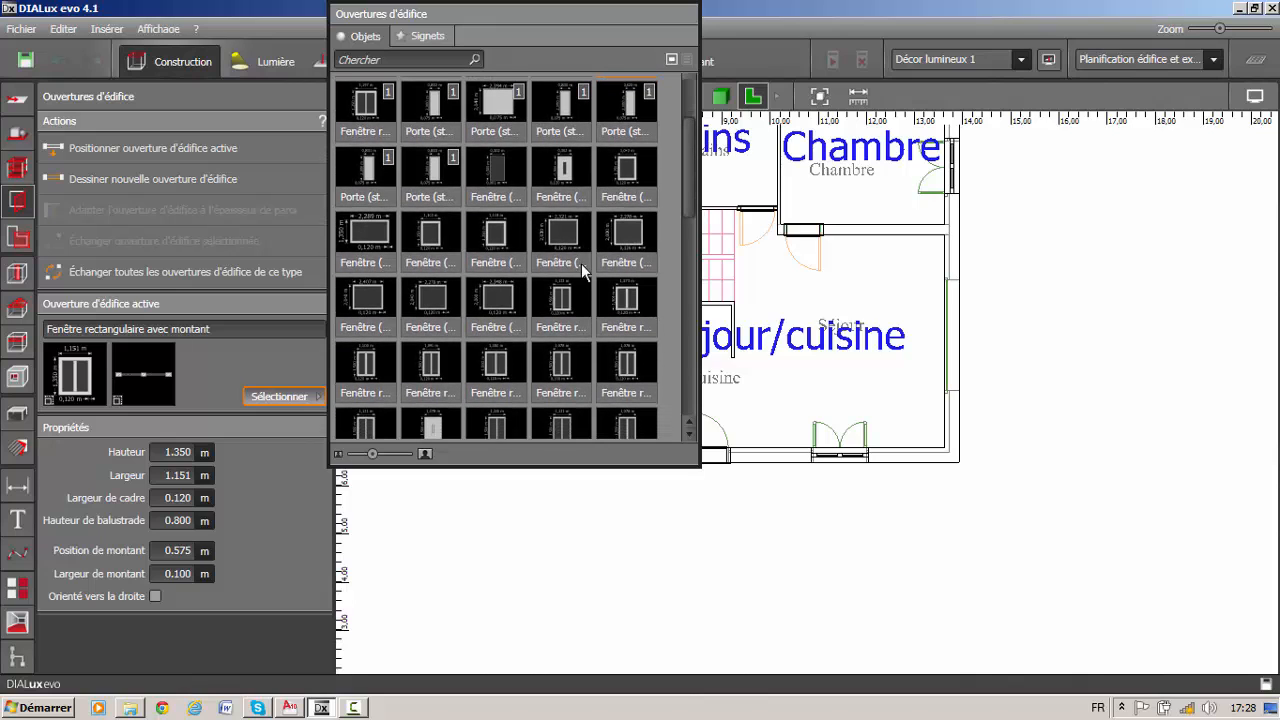
{"action": "left_click", "coordinate": [502, 298]}
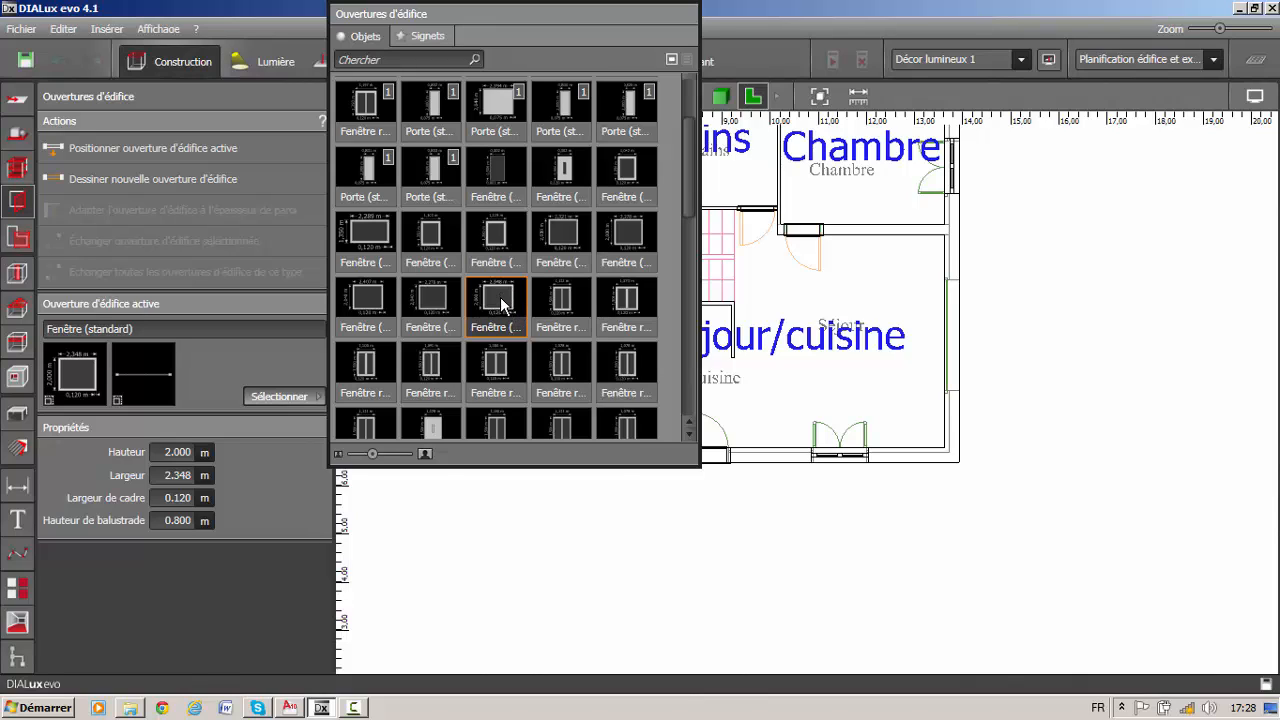
- Make the 2.348 m wide Fenêtre (standard) the active opening, with a height of 2.080 m and a sill height of 0.050 m
{"action": "double_click", "coordinate": [502, 305]}
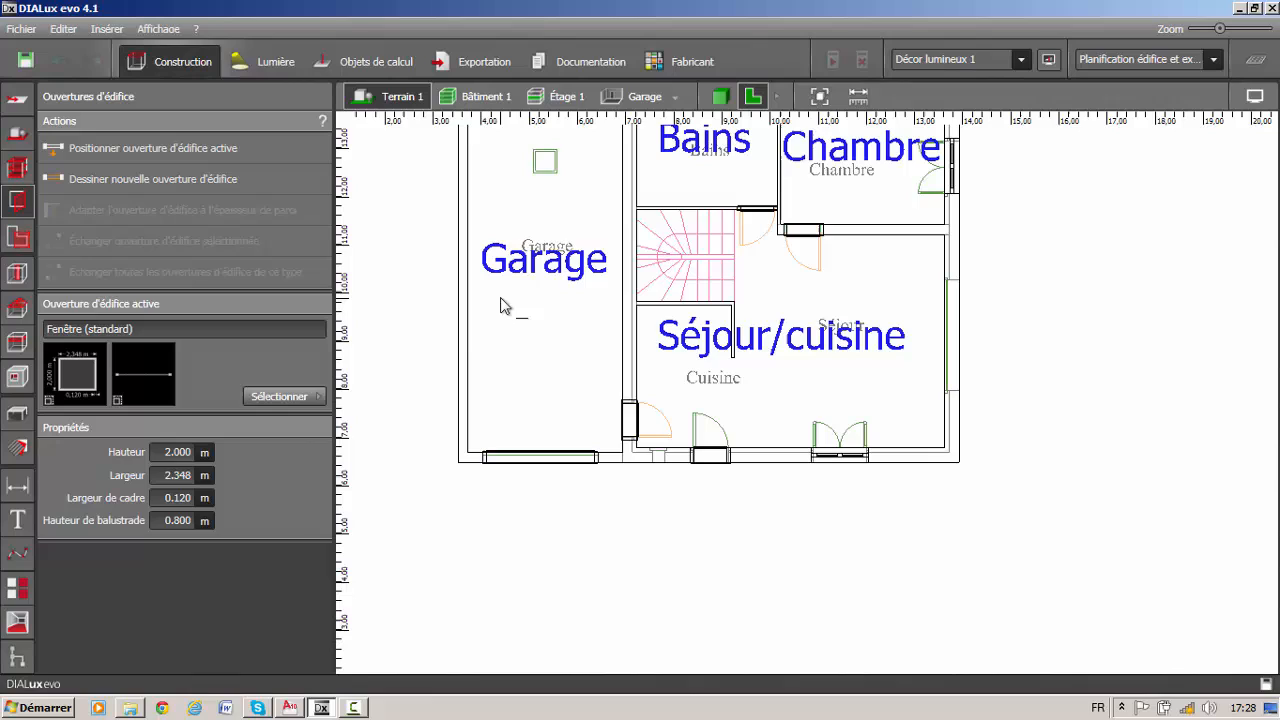
{"action": "left_click", "coordinate": [190, 453]}
{"action": "left_click", "coordinate": [175, 521]}
{"action": "left_click", "coordinate": [256, 575]}
- Draw the window about 2.367 m wide in the Séjour's outer side wall over the plan's large bay, and check the building in 3D
{"action": "scroll", "coordinate": [1000, 279], "scroll_direction": "up", "scroll_amount": 1}
{"action": "middle_click_drag", "start_coordinate": [1000, 279], "coordinate": [809, 314]}
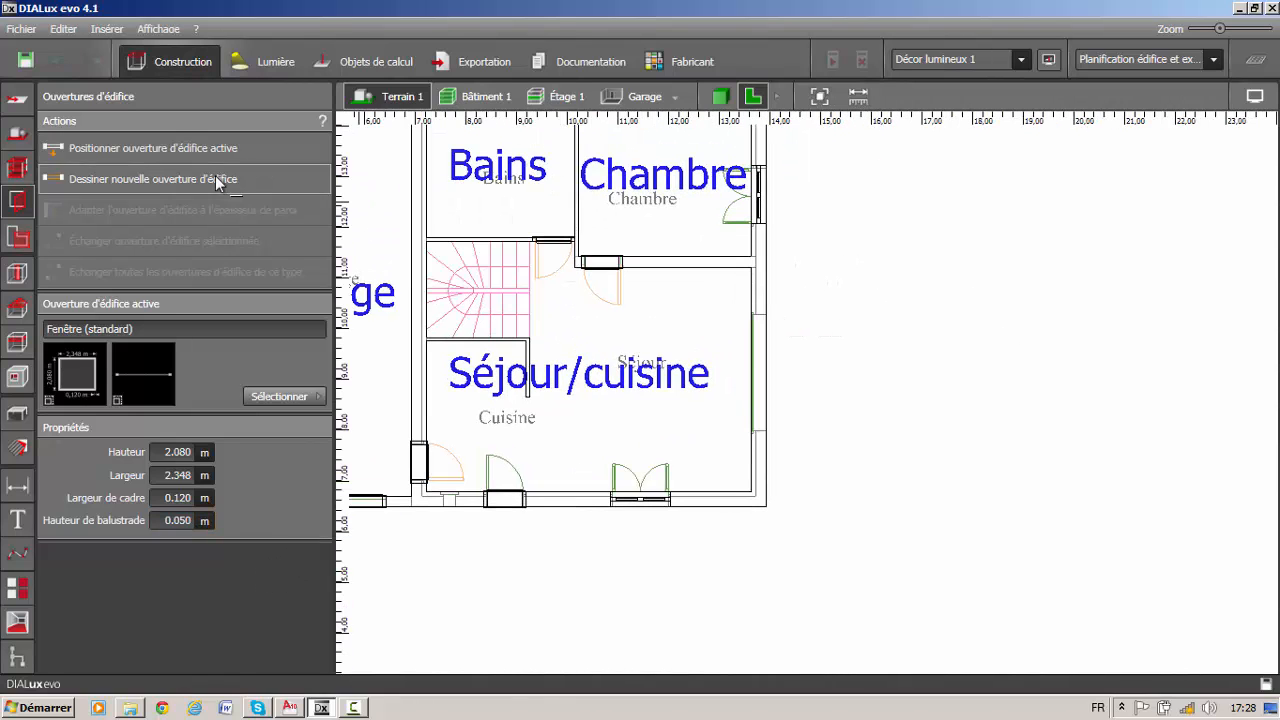
{"action": "scroll", "coordinate": [771, 320], "scroll_direction": "up", "scroll_amount": 1}
{"action": "scroll", "coordinate": [766, 323], "scroll_direction": "up", "scroll_amount": 5}
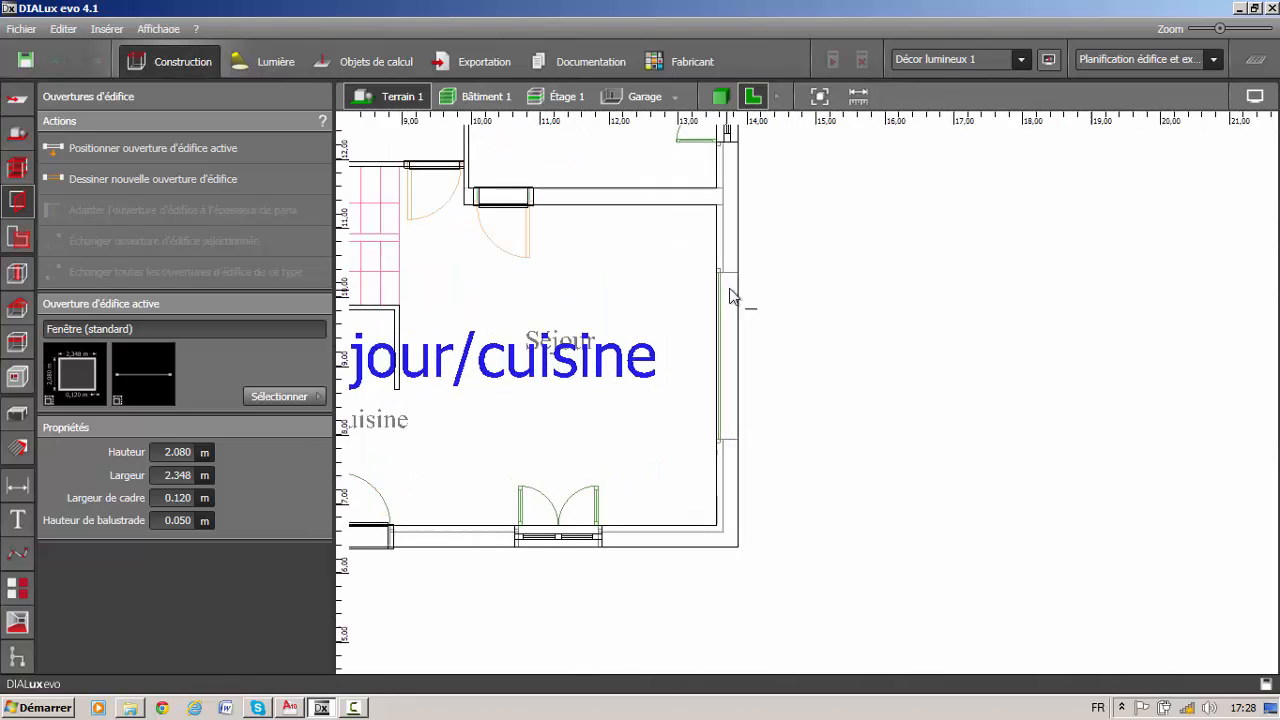
{"action": "middle_click_drag", "start_coordinate": [643, 163], "coordinate": [704, 260]}
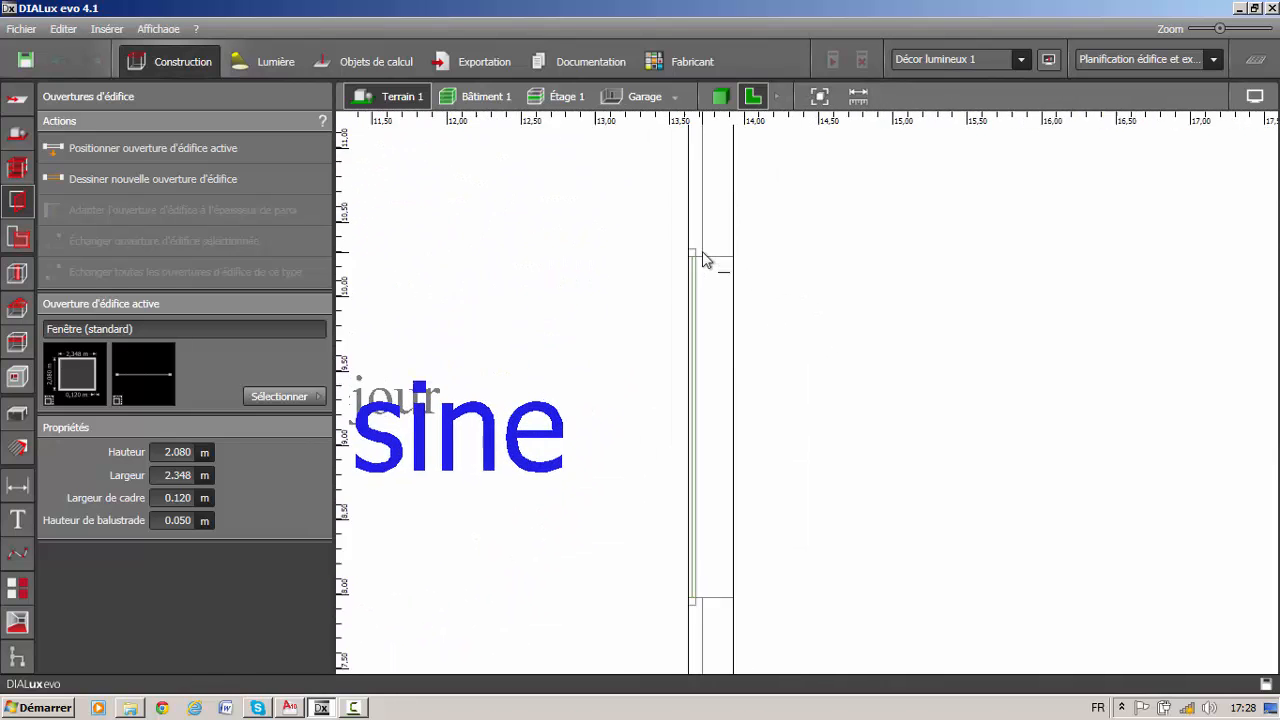
{"action": "scroll", "coordinate": [703, 256], "scroll_direction": "up", "scroll_amount": 1}
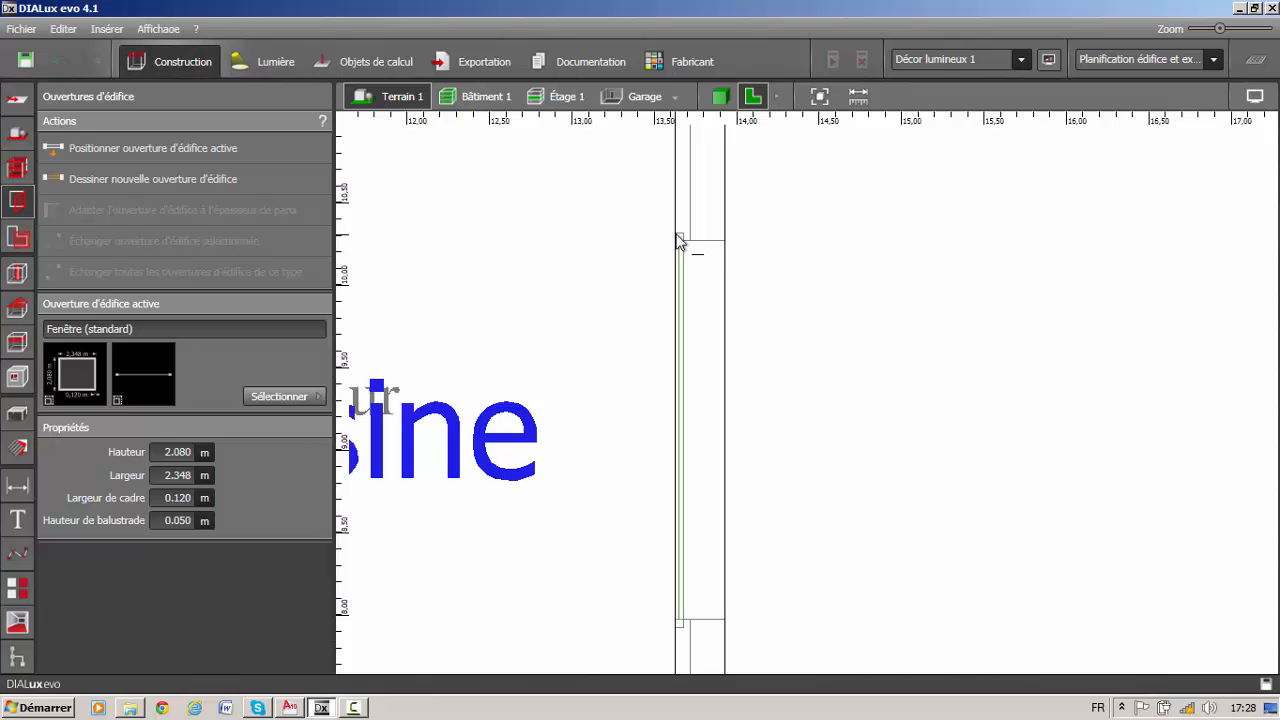
{"action": "left_click", "coordinate": [676, 235]}
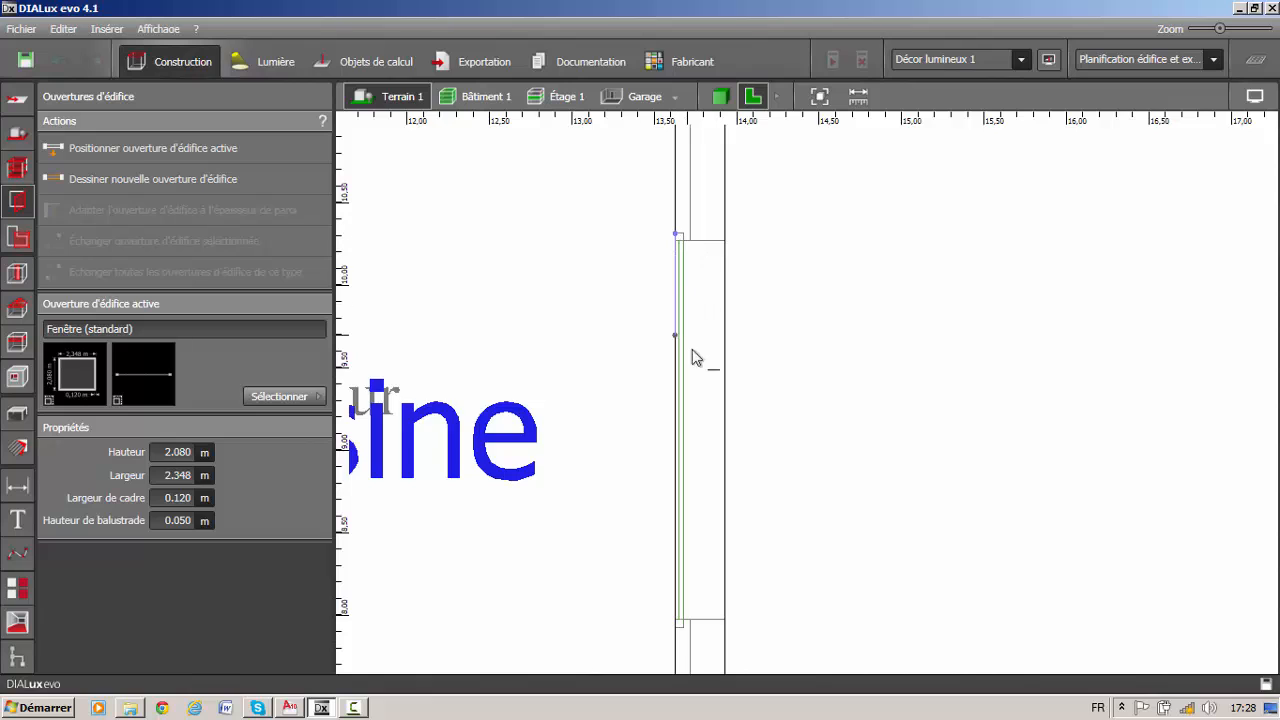
{"action": "left_click", "coordinate": [675, 624]}
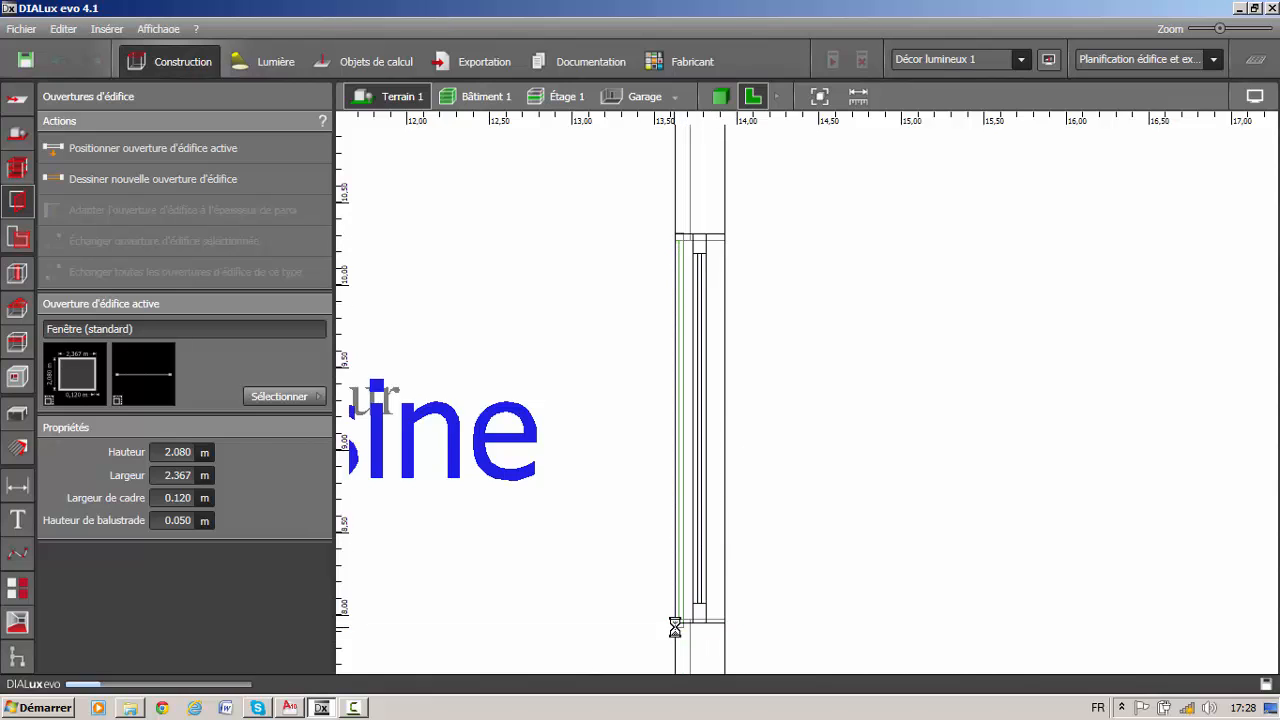
{"action": "left_click", "coordinate": [720, 96]}
{"action": "left_click_drag", "start_coordinate": [894, 491], "coordinate": [628, 389]}
{"action": "scroll", "coordinate": [663, 466], "scroll_direction": "up", "scroll_amount": 3}
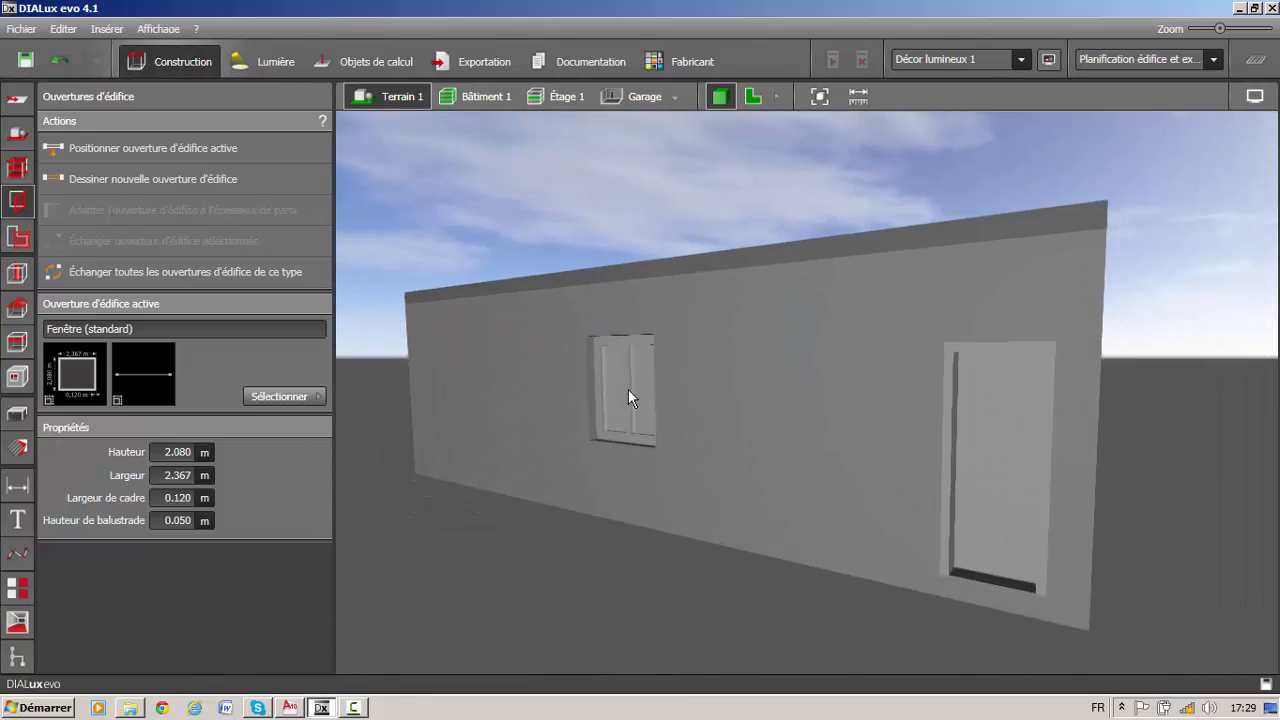
{"action": "left_click_drag", "start_coordinate": [1026, 445], "coordinate": [884, 448]}
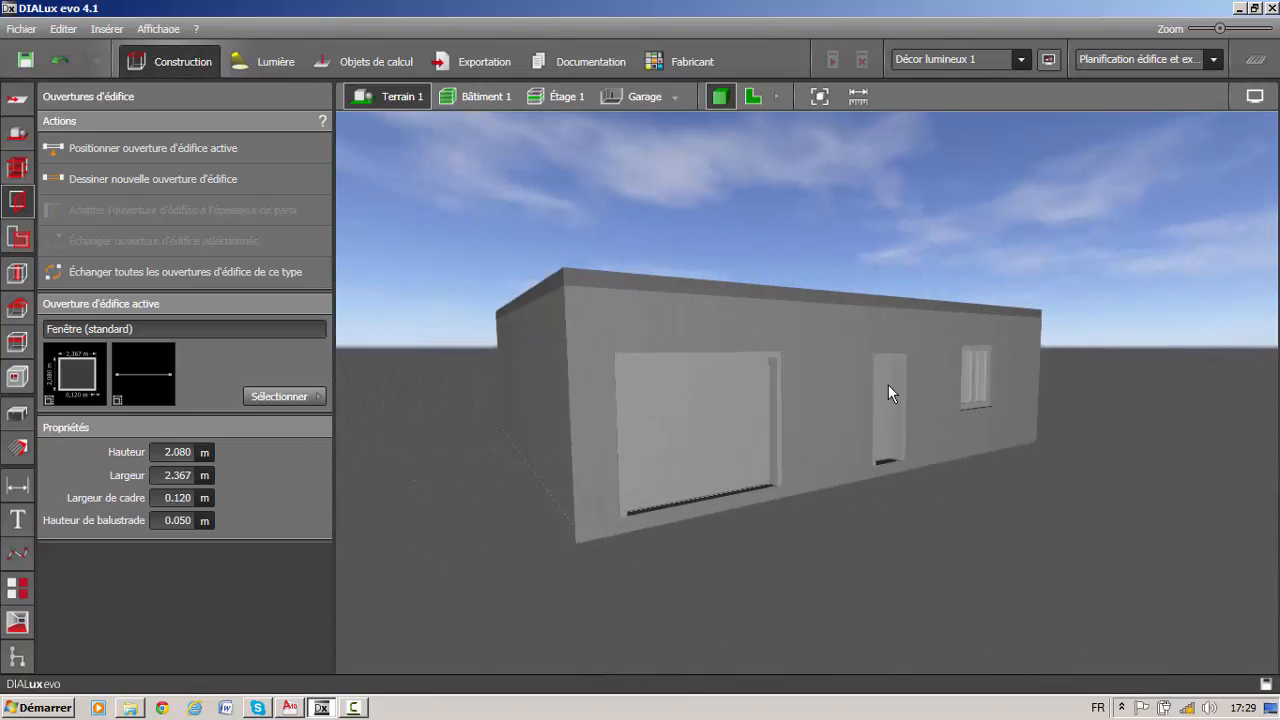
- Return to the floor plan and choose the 1.000 m wide, 1.350 m high Fenêtre (standard) from the building-openings catalogue as the active opening
{"action": "left_click", "coordinate": [284, 393]}
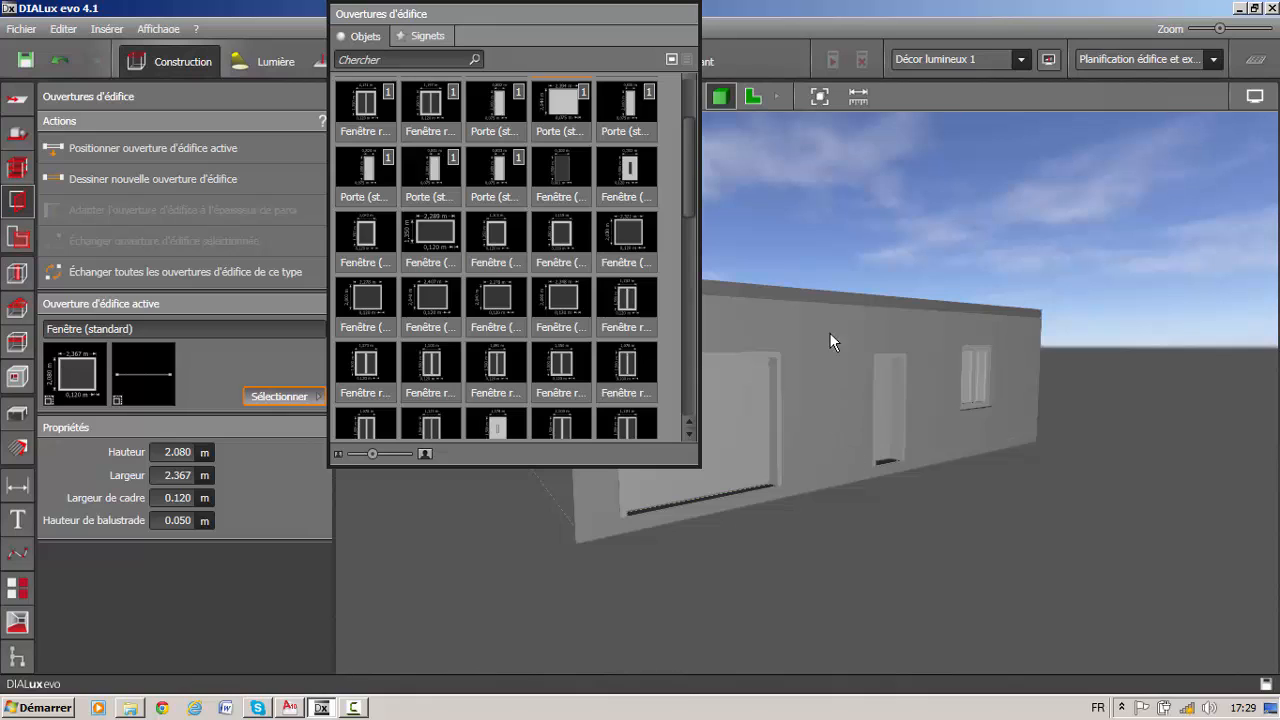
{"action": "left_click", "coordinate": [820, 223]}
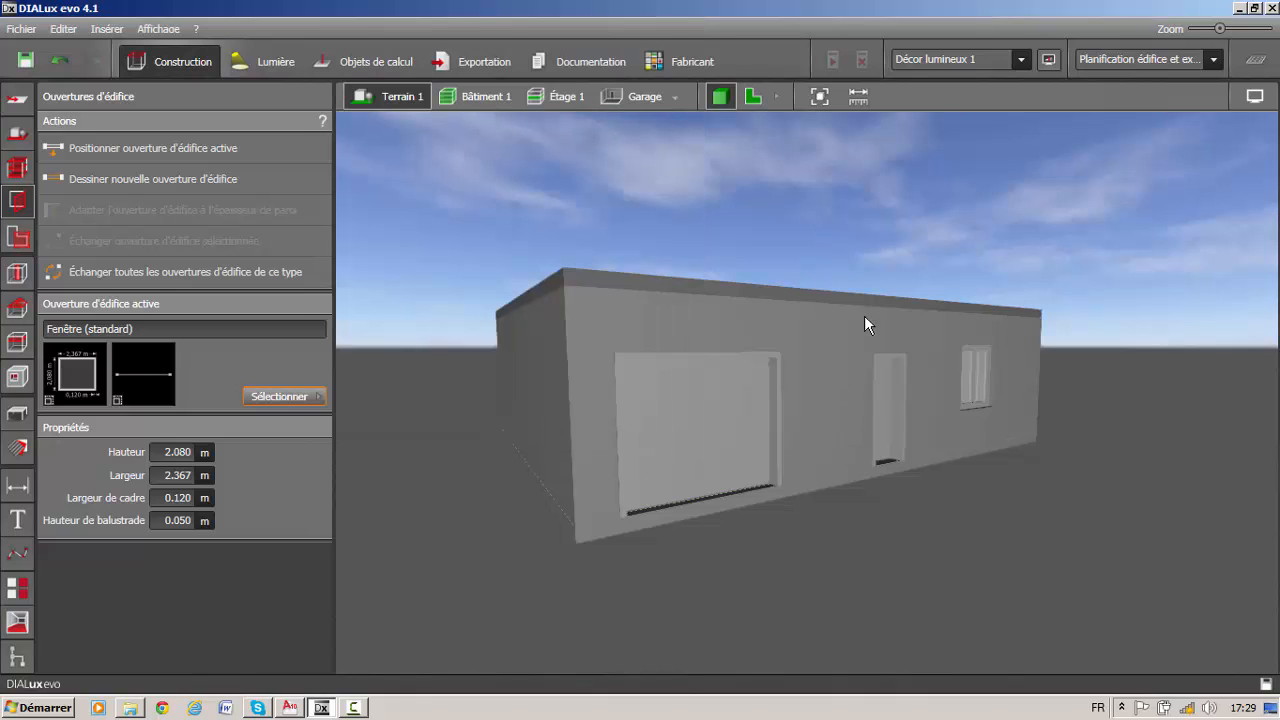
{"action": "left_click", "coordinate": [752, 96]}
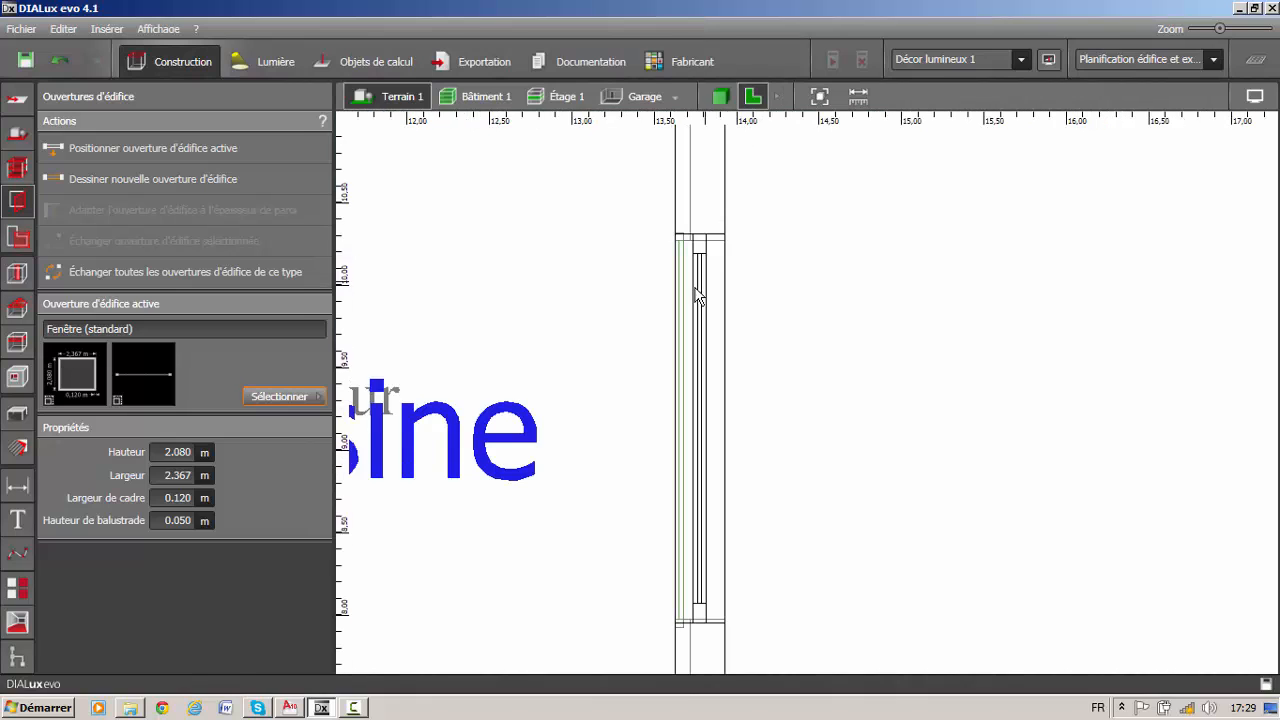
{"action": "scroll", "coordinate": [914, 414], "scroll_direction": "down", "scroll_amount": 6}
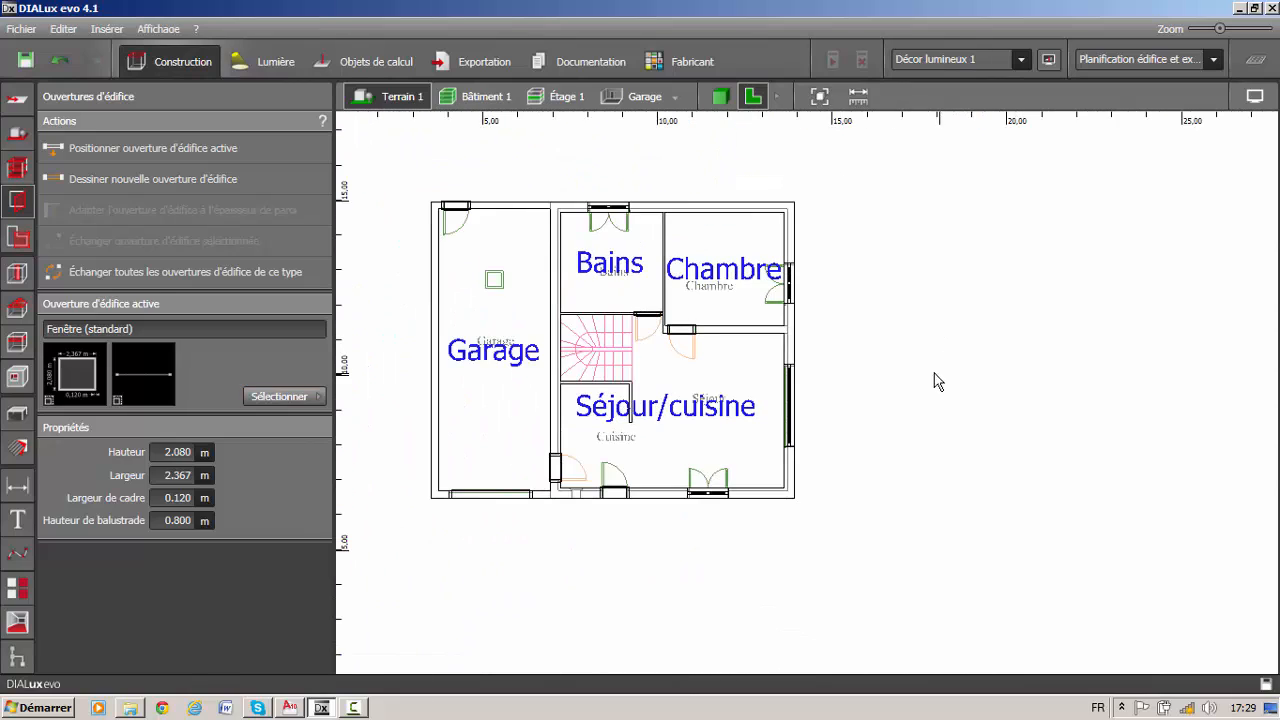
{"action": "scroll", "coordinate": [543, 503], "scroll_direction": "up", "scroll_amount": 4}
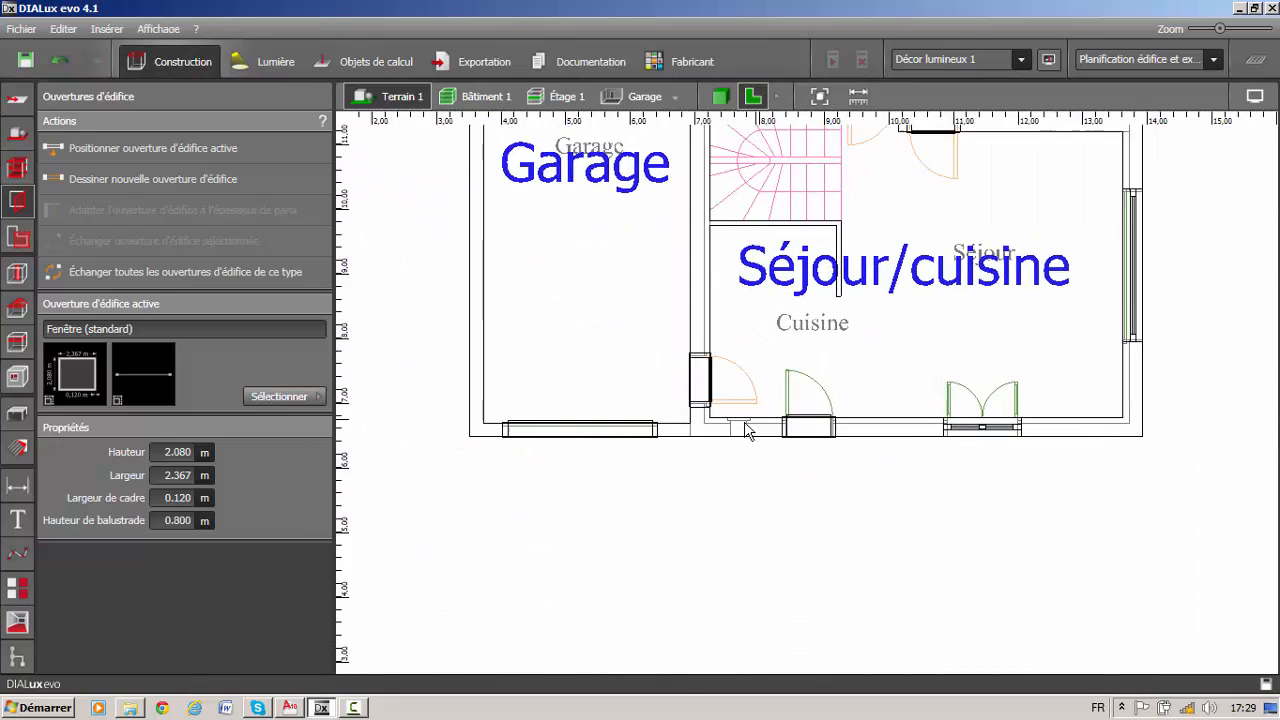
{"action": "scroll", "coordinate": [745, 430], "scroll_direction": "up", "scroll_amount": 3}
{"action": "scroll", "coordinate": [700, 450], "scroll_direction": "up", "scroll_amount": 2}
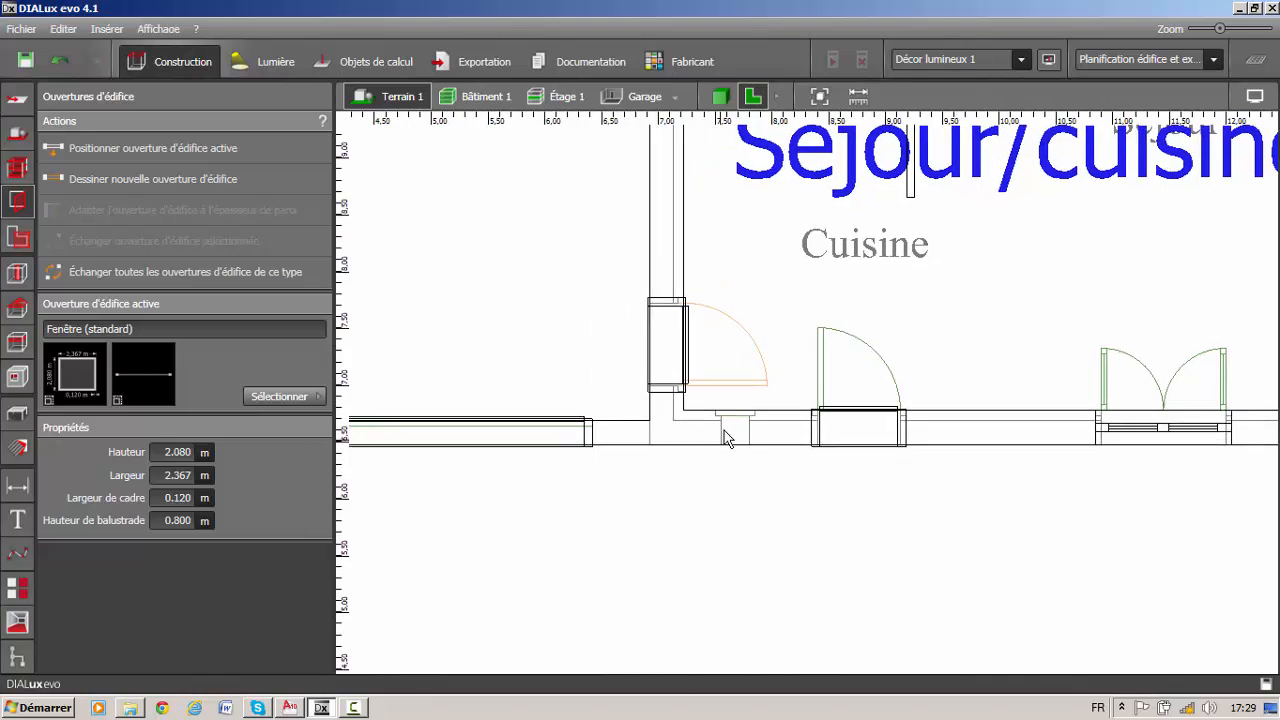
{"action": "scroll", "coordinate": [726, 438], "scroll_direction": "up", "scroll_amount": 1}
{"action": "left_click", "coordinate": [288, 401]}
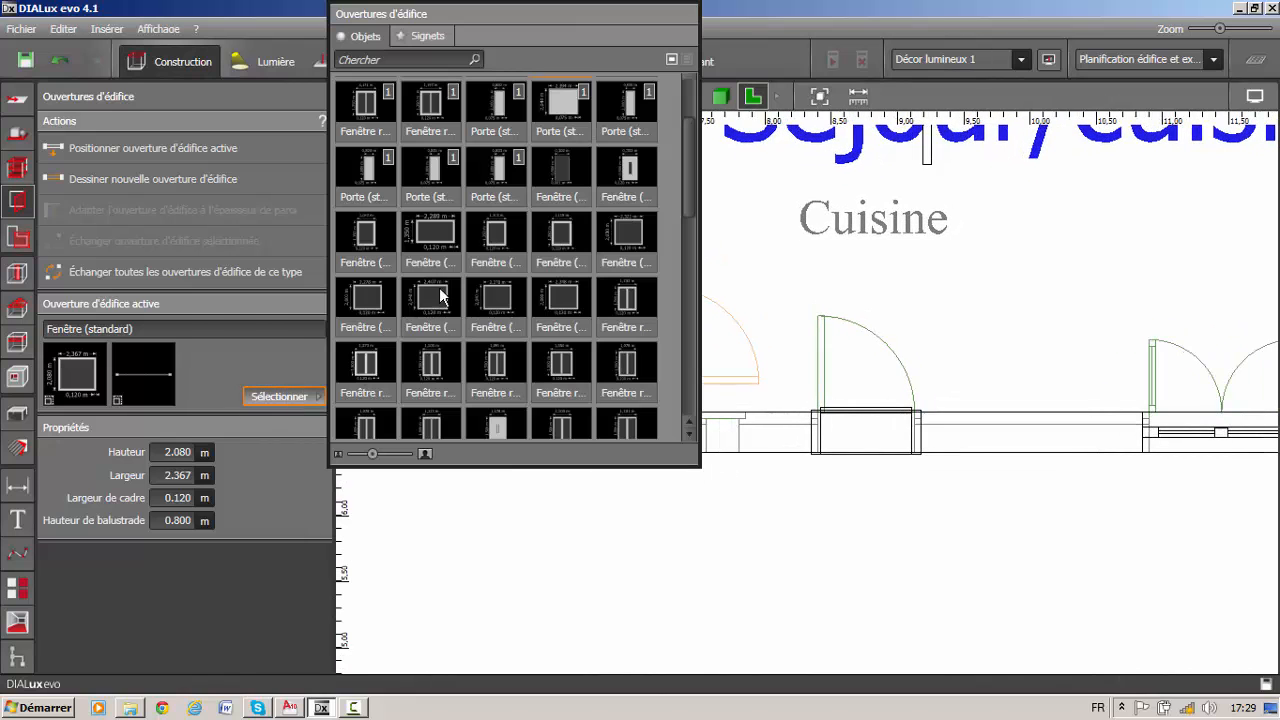
{"action": "left_click_drag", "start_coordinate": [685, 181], "coordinate": [688, 131]}
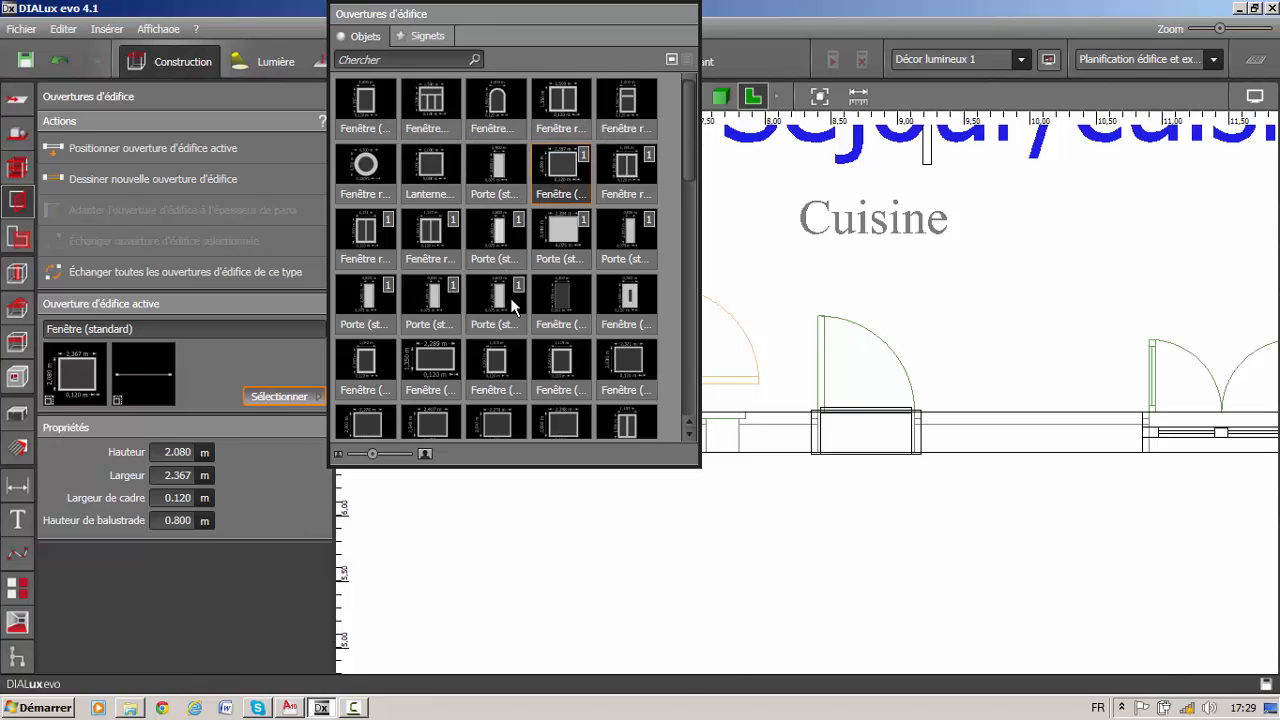
{"action": "left_click", "coordinate": [364, 104]}
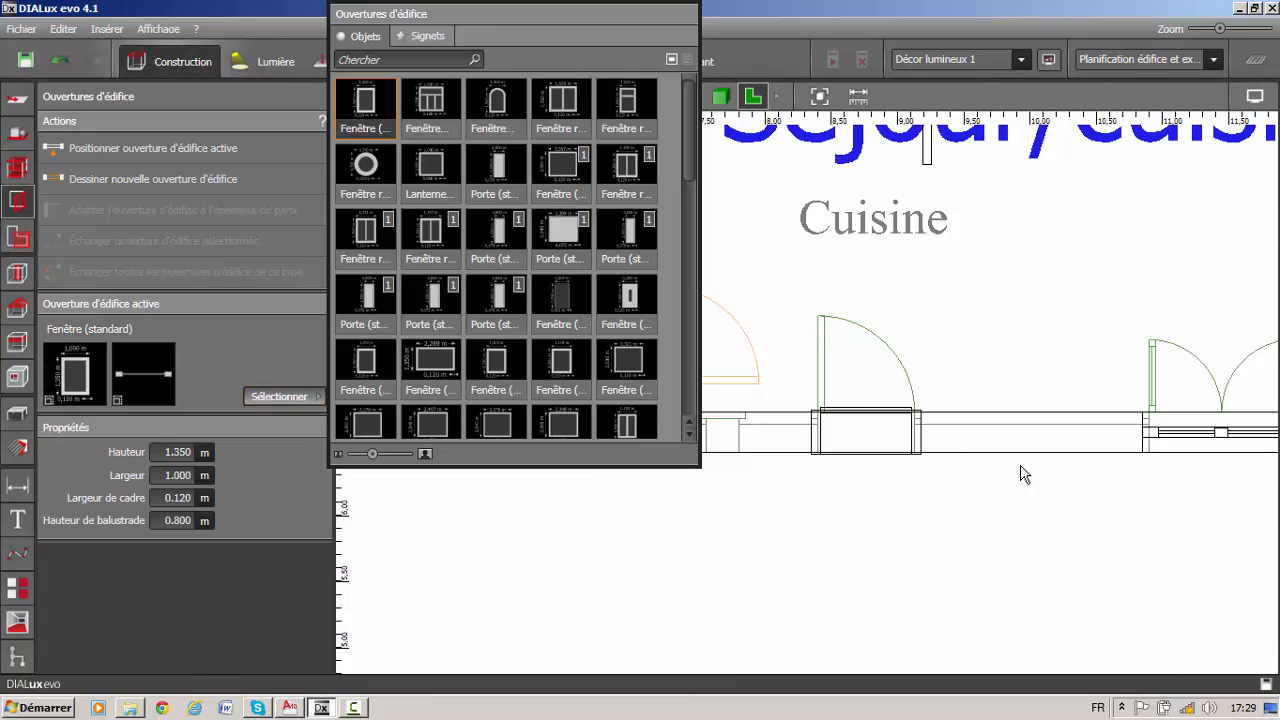
{"action": "left_click", "coordinate": [366, 108]}
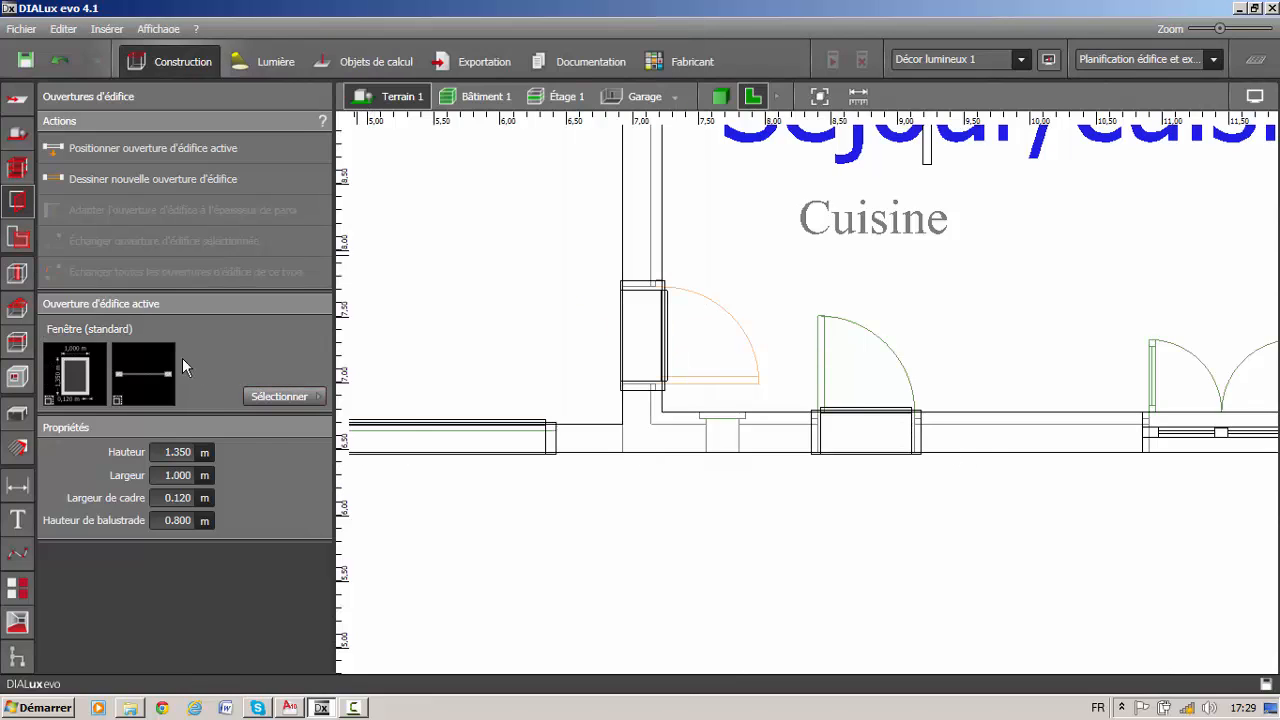
- Draw a narrow window about 0.351 m wide in the Cuisine's lower outer wall, at the small recess between the garage and the entrance door
{"action": "scroll", "coordinate": [920, 420], "scroll_direction": "up", "scroll_amount": 1}
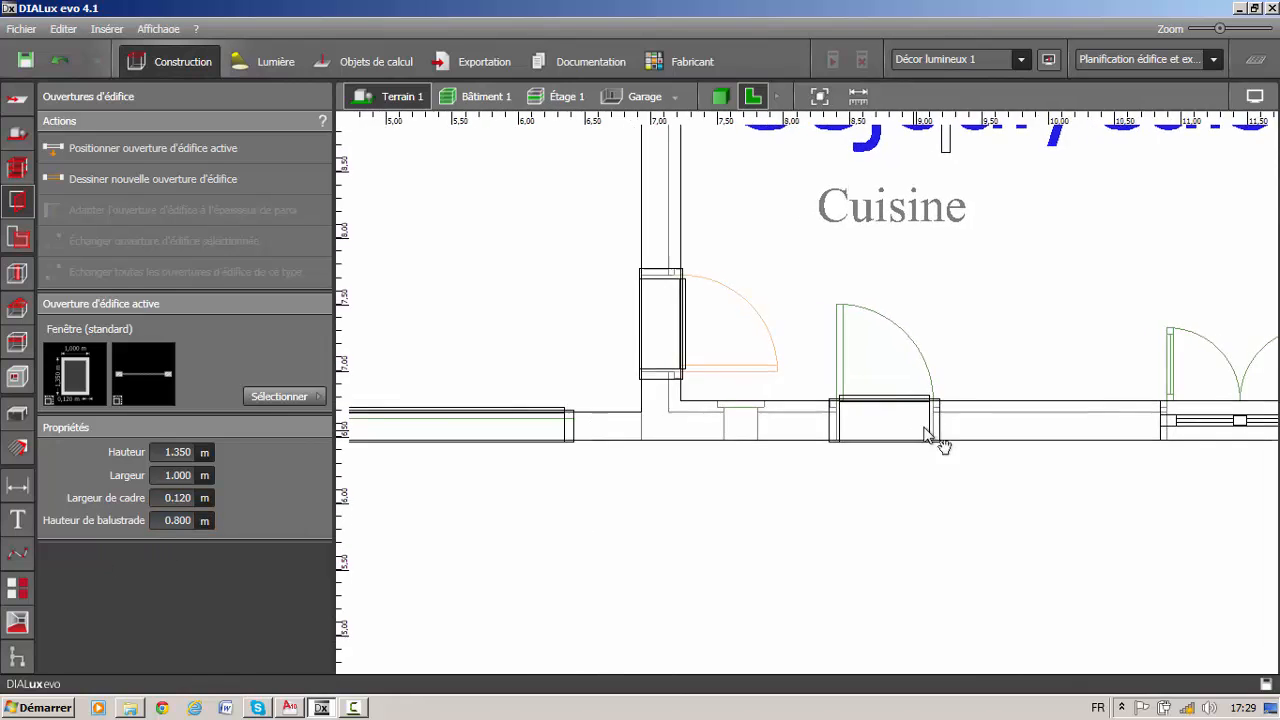
{"action": "scroll", "coordinate": [766, 394], "scroll_direction": "up", "scroll_amount": 1}
{"action": "scroll", "coordinate": [745, 394], "scroll_direction": "up", "scroll_amount": 1}
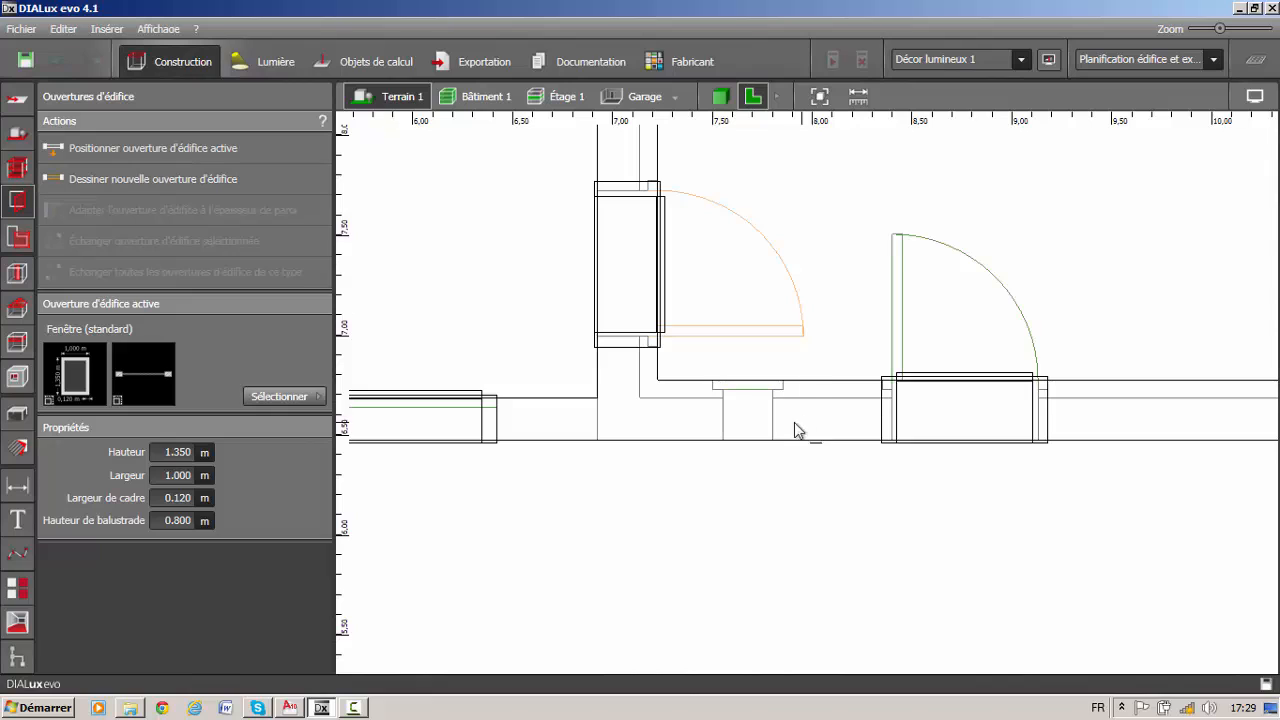
{"action": "left_click", "coordinate": [712, 381]}
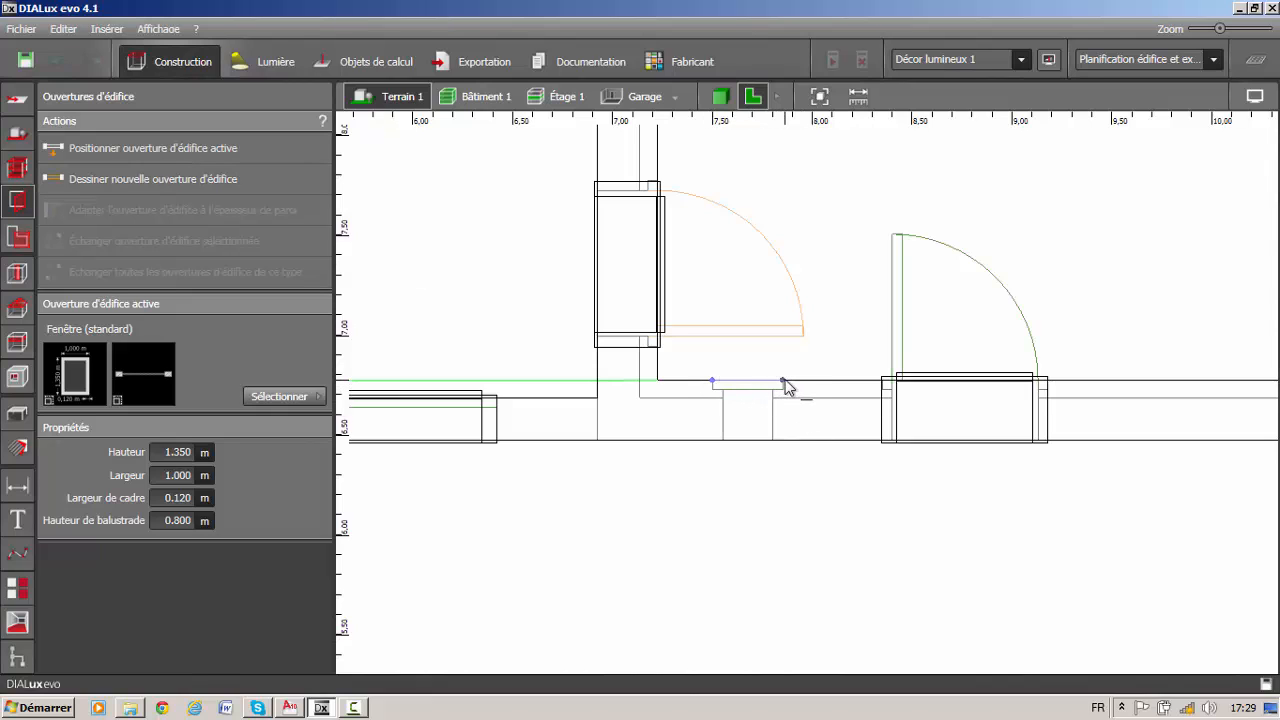
{"action": "left_click", "coordinate": [783, 381]}
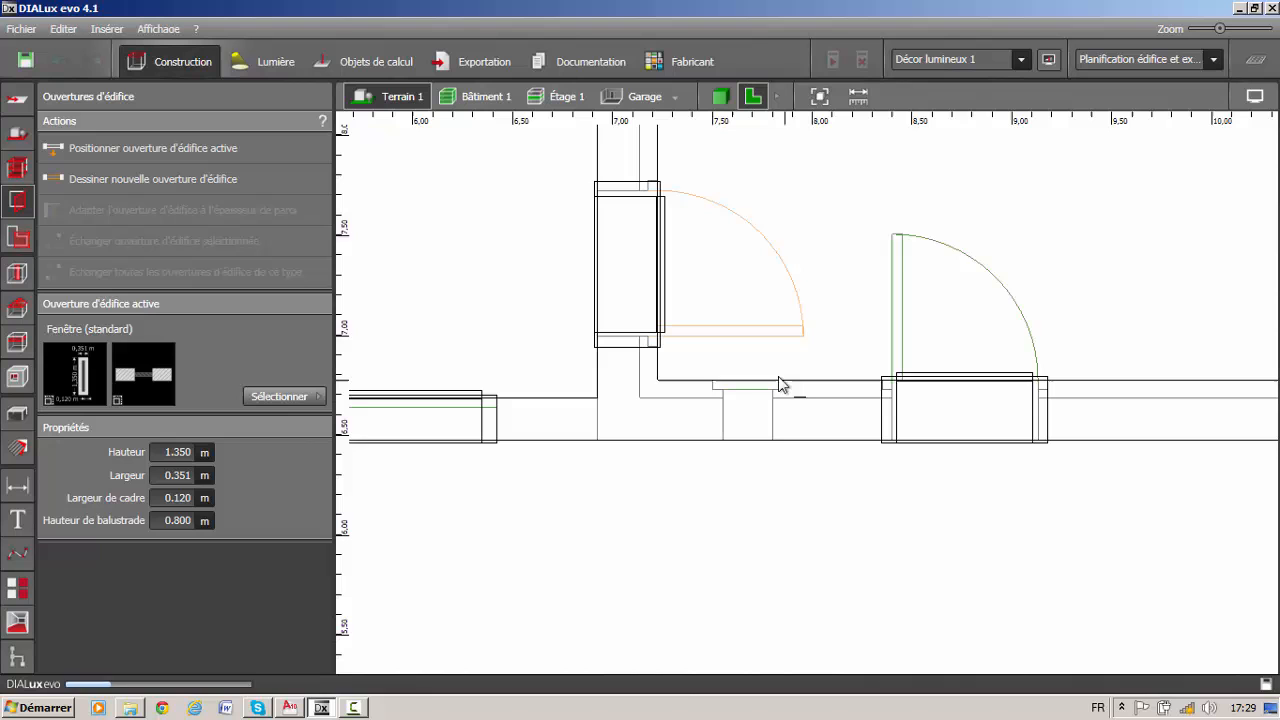
- In the 3D view, set the narrow façade window's height to 1.000 m and its sill height to 1.000 m
{"action": "left_click", "coordinate": [719, 96]}
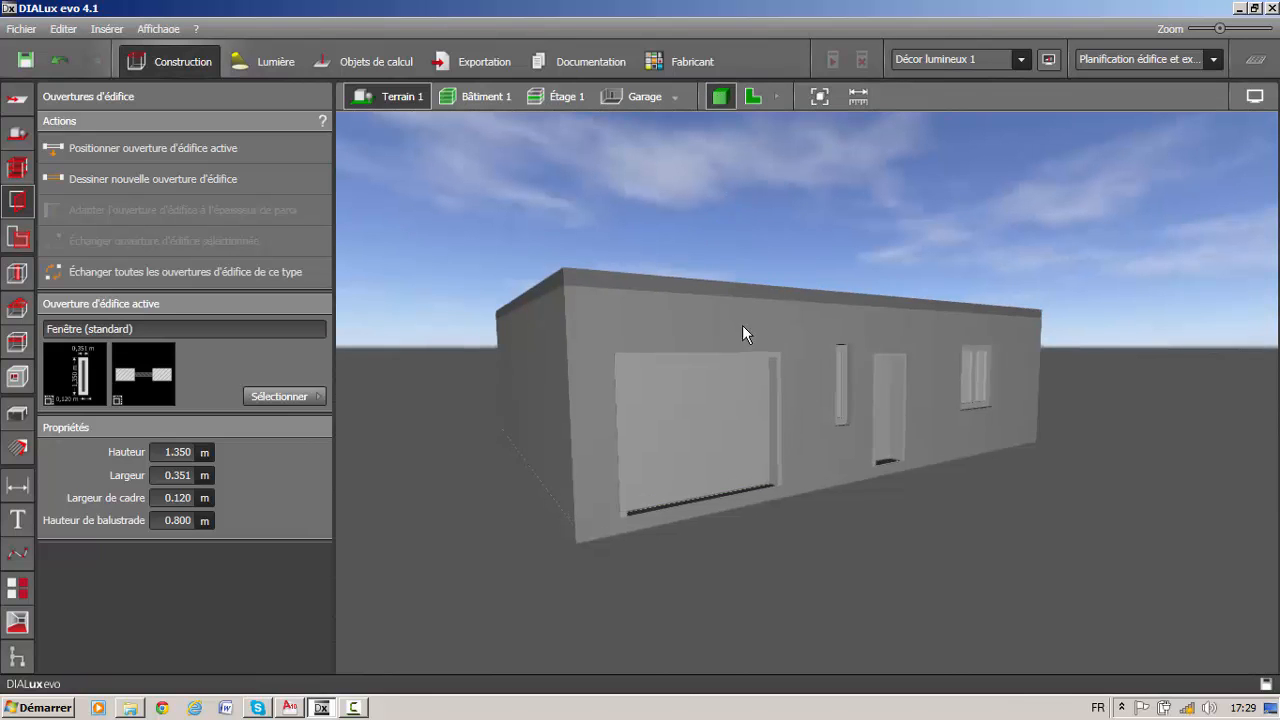
{"action": "right_click_drag", "start_coordinate": [922, 441], "coordinate": [864, 436]}
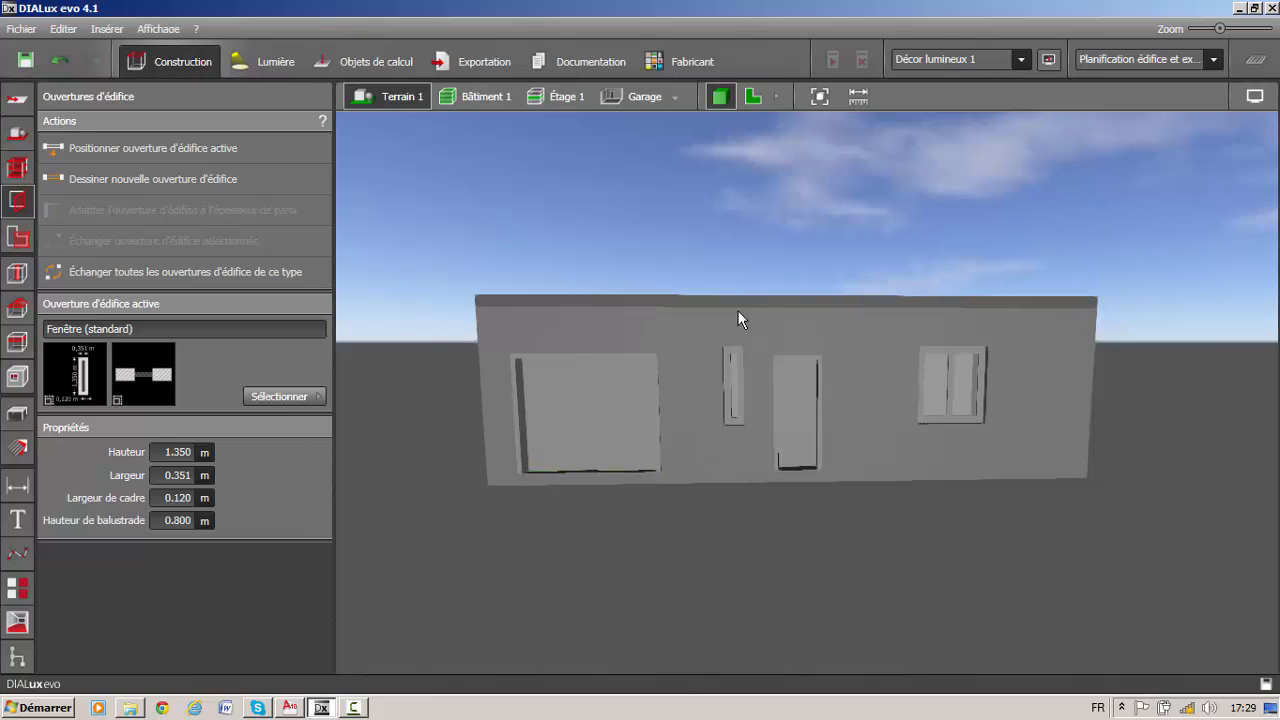
{"action": "left_click", "coordinate": [731, 392]}
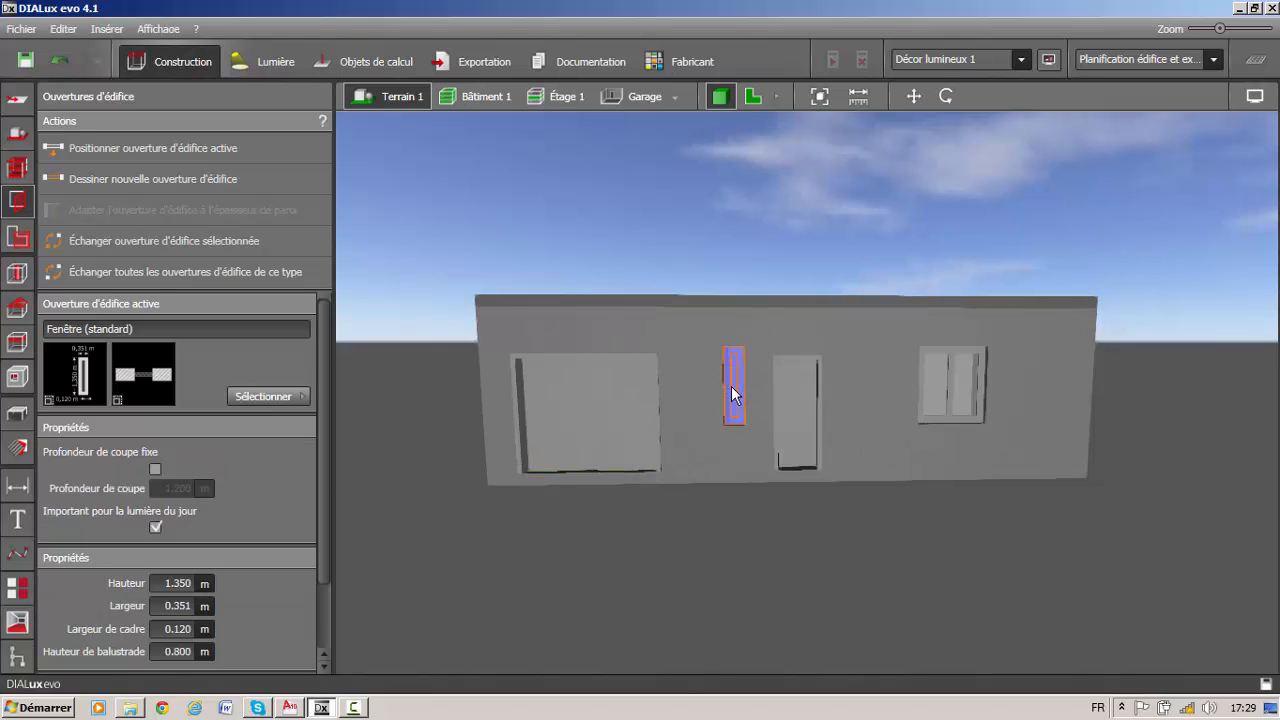
{"action": "left_click", "coordinate": [162, 585]}
{"action": "type", "text": "1"}
{"action": "key", "text": "Return"}
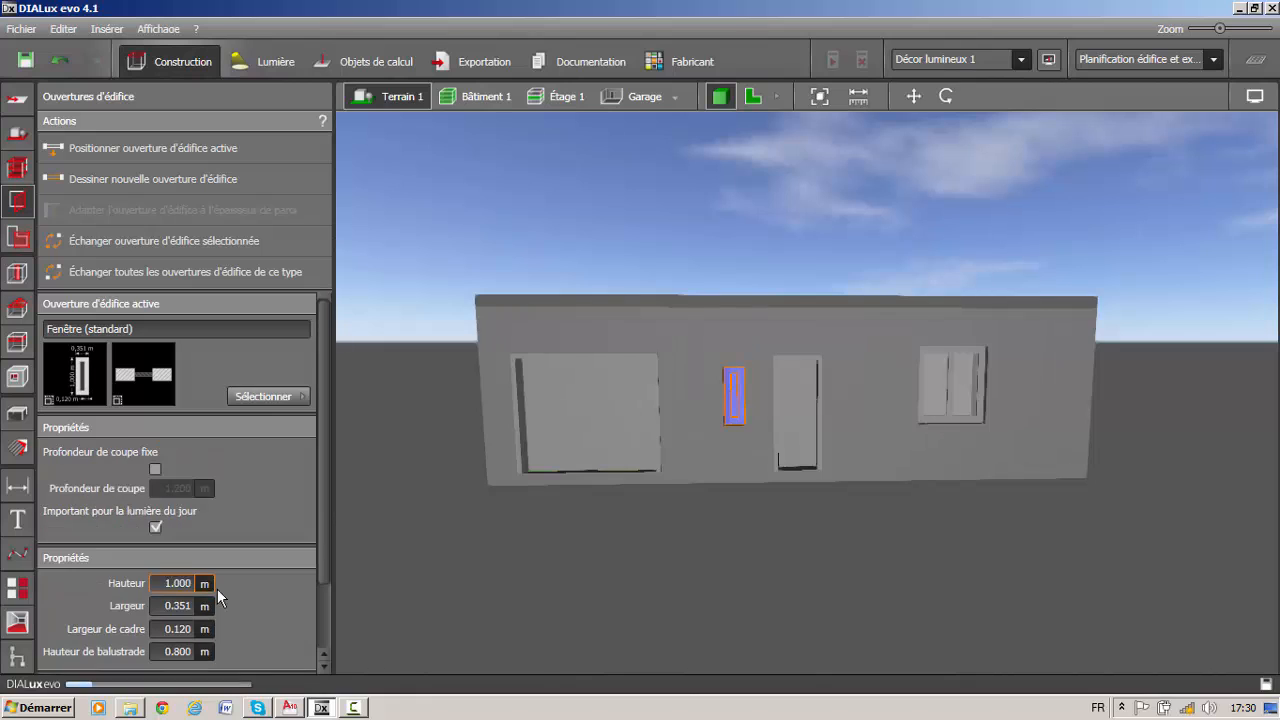
{"action": "left_click", "coordinate": [157, 652]}
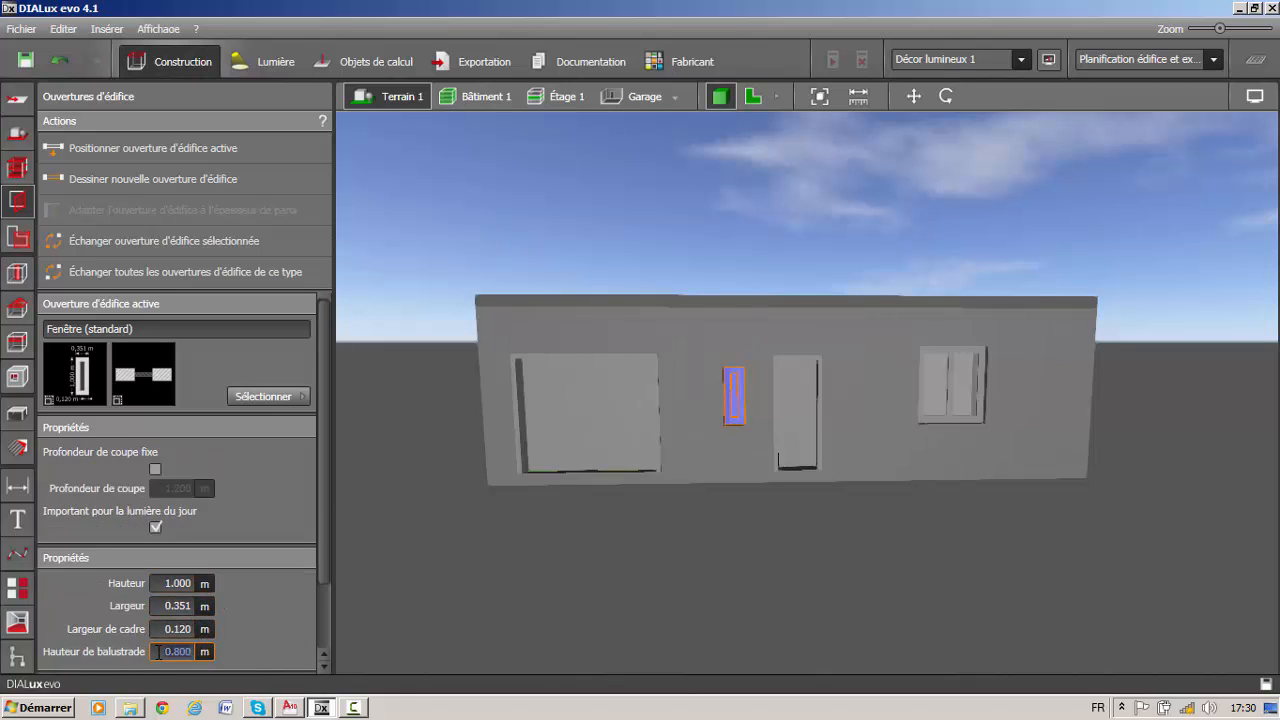
{"action": "type", "text": "1"}
{"action": "key", "text": "Return"}
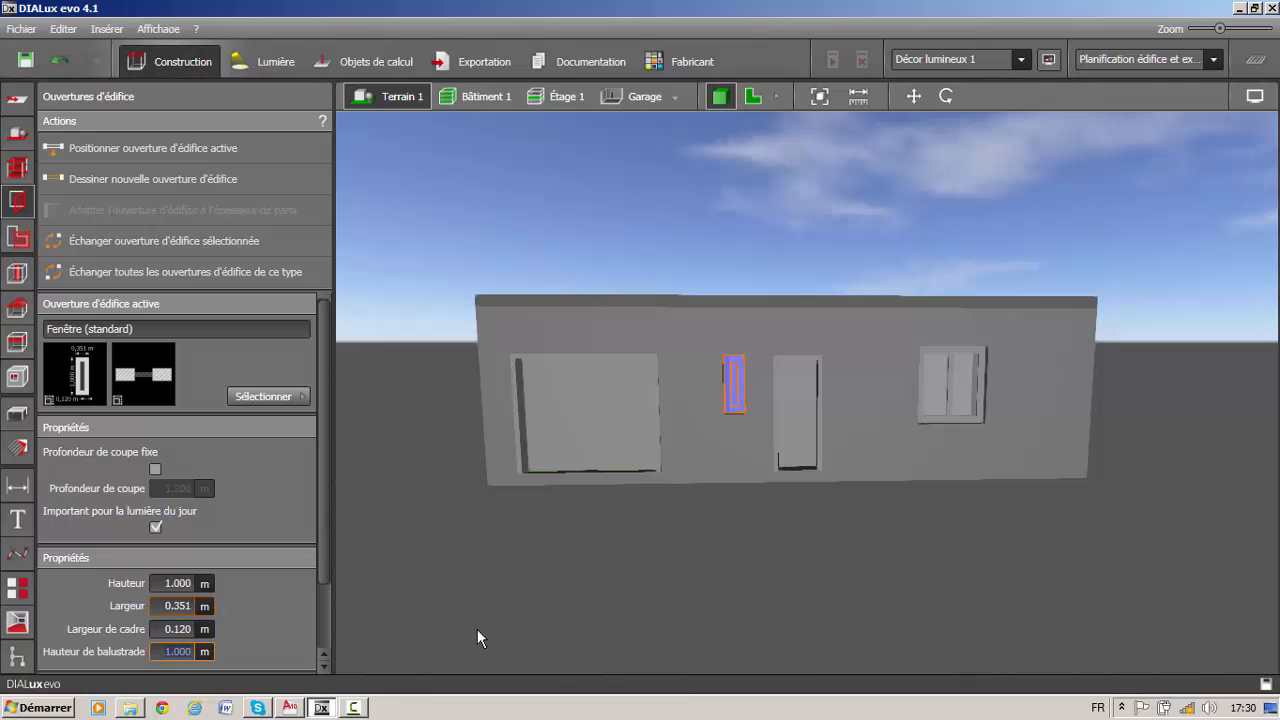
{"action": "left_click", "coordinate": [602, 617]}
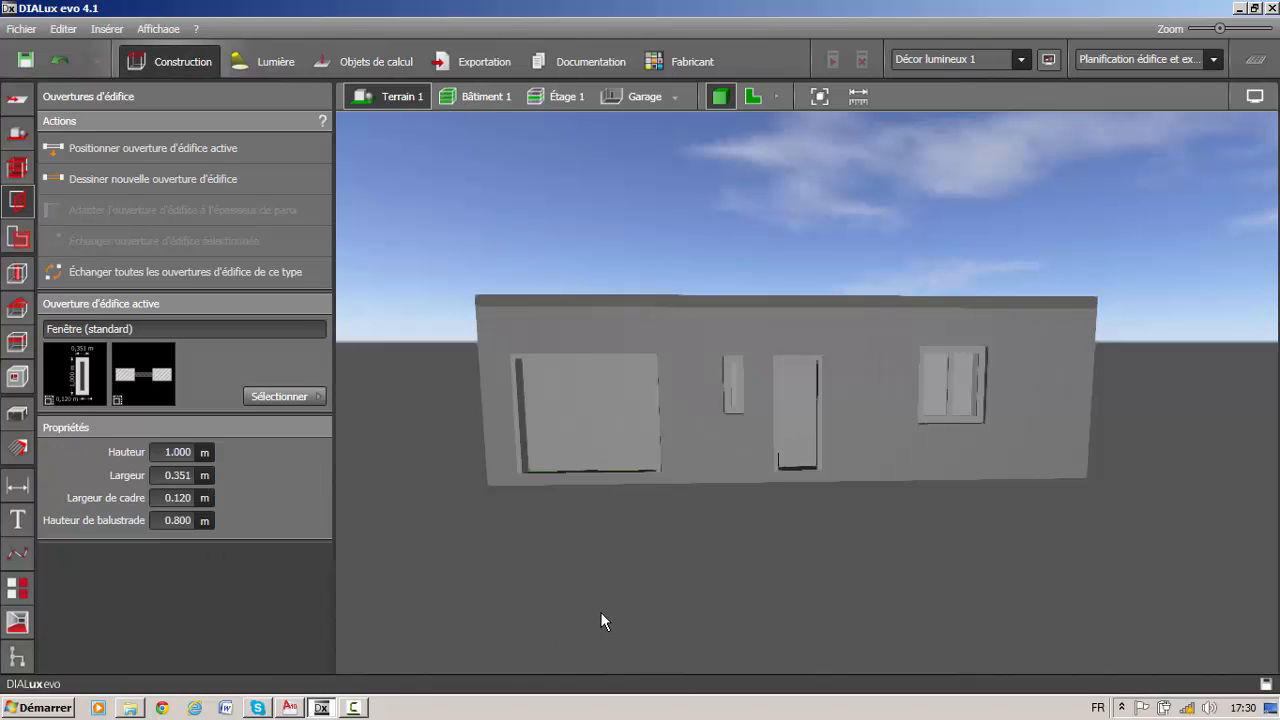
- Switch to AutoCAD and measure the height of the small barred window on the façade with a linear dimension, leaving the dimension unplaced
{"action": "left_click", "coordinate": [289, 708]}
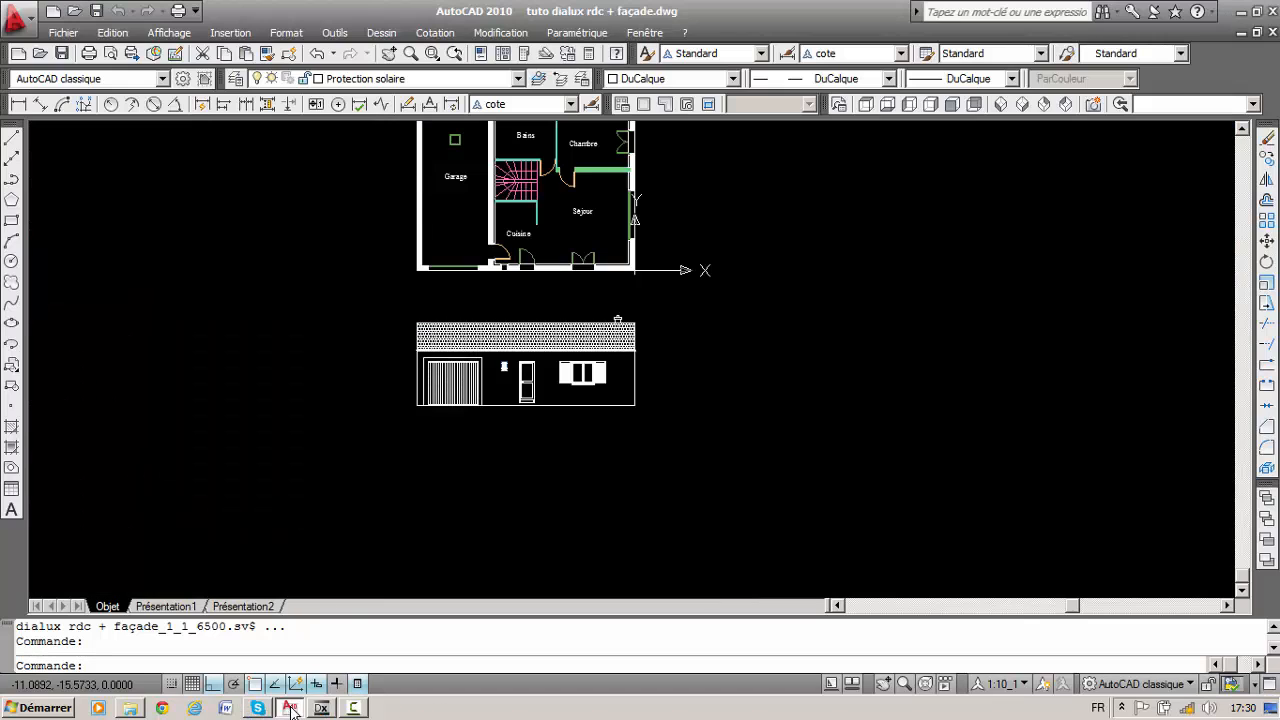
{"action": "scroll", "coordinate": [508, 389], "scroll_direction": "up", "scroll_amount": 5}
{"action": "scroll", "coordinate": [480, 445], "scroll_direction": "down", "scroll_amount": 5}
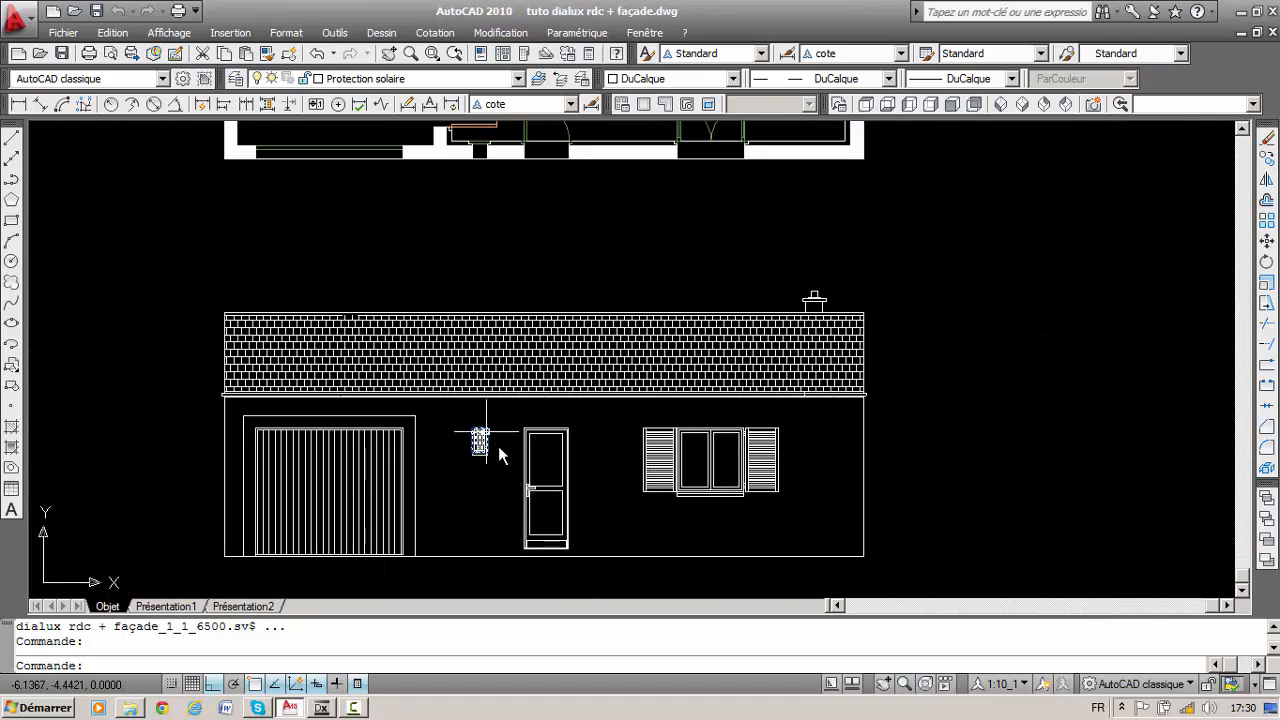
{"action": "scroll", "coordinate": [400, 430], "scroll_direction": "up", "scroll_amount": 5}
{"action": "left_click", "coordinate": [447, 428]}
{"action": "scroll", "coordinate": [450, 428], "scroll_direction": "down", "scroll_amount": 1}
{"action": "scroll", "coordinate": [450, 428], "scroll_direction": "up", "scroll_amount": 2}
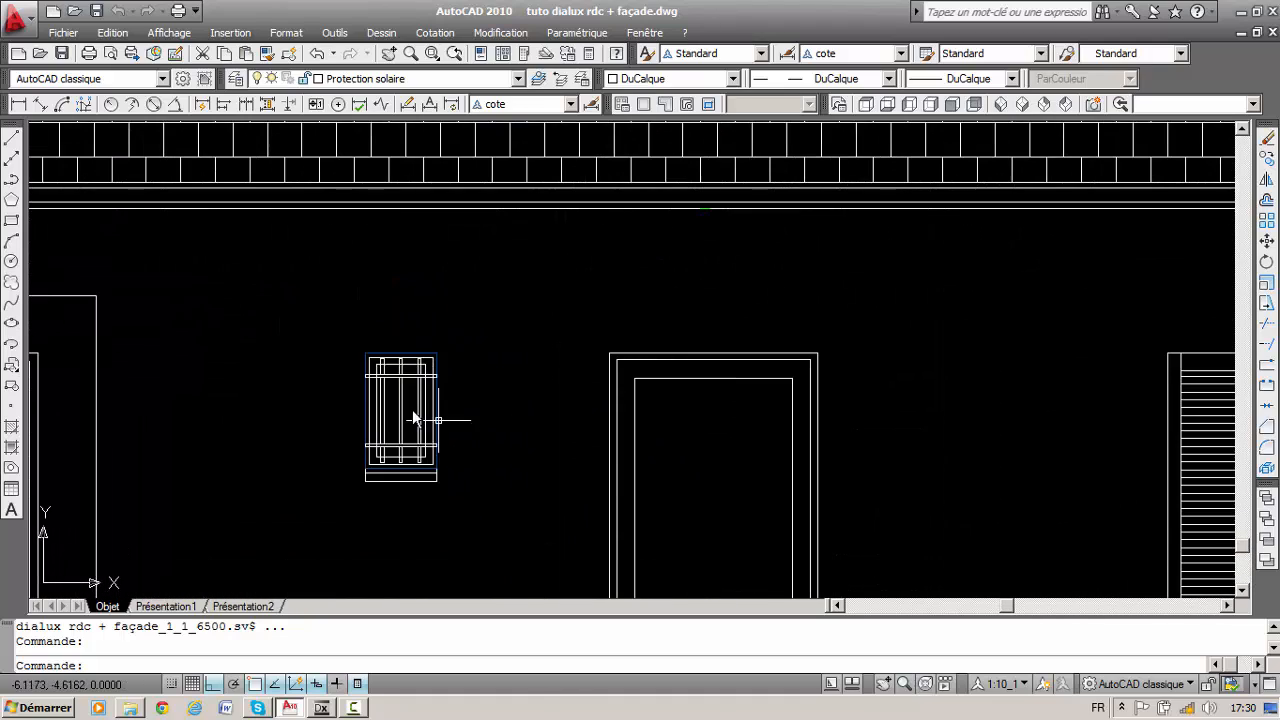
{"action": "key", "text": "Escape"}
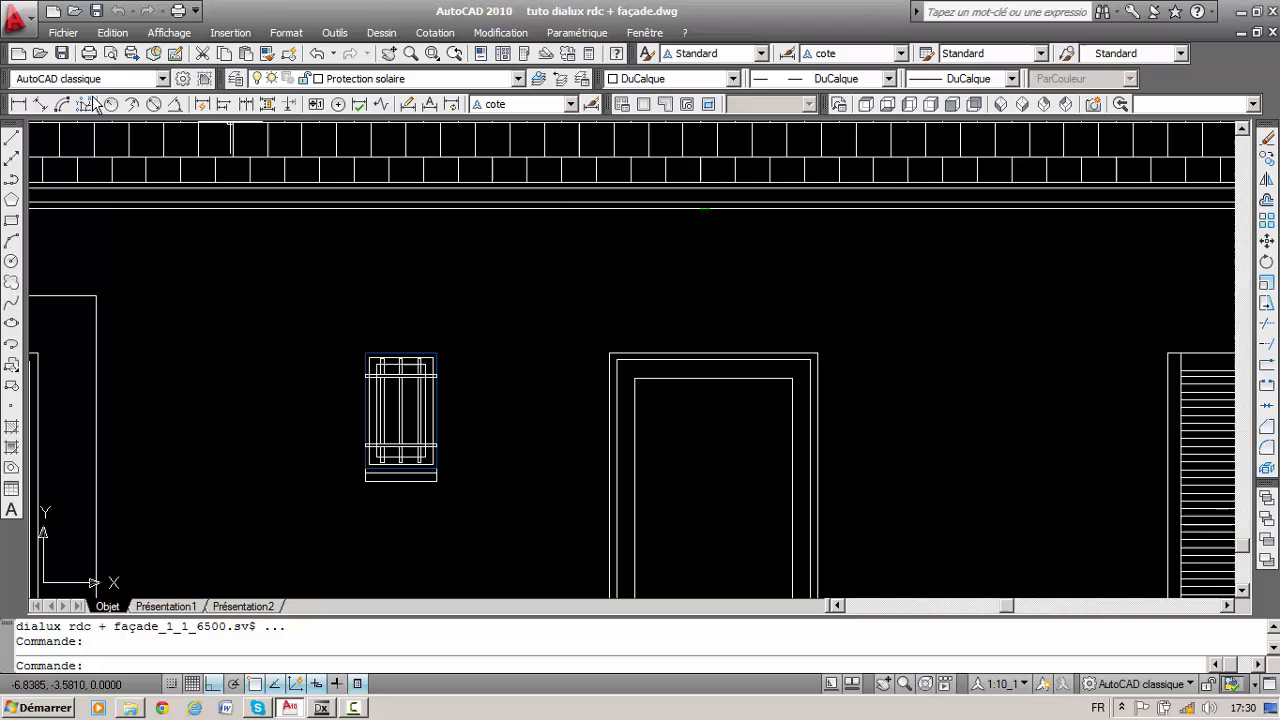
{"action": "left_click", "coordinate": [18, 104]}
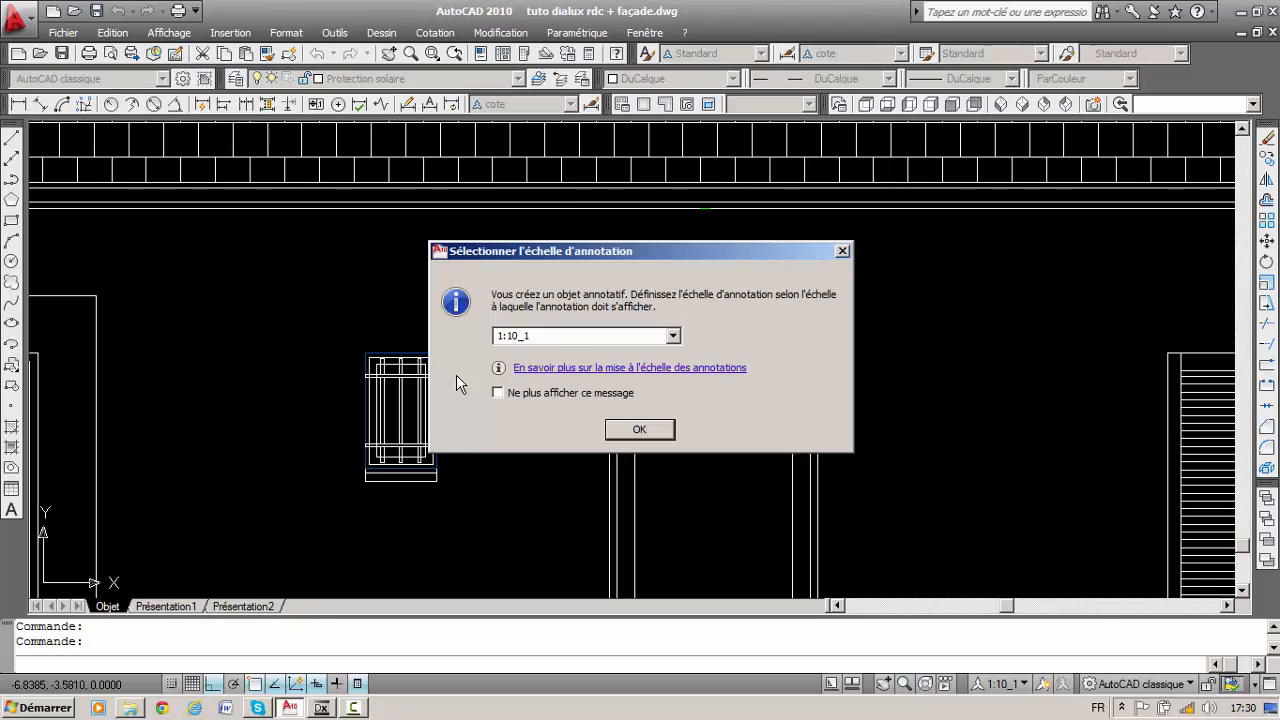
{"action": "left_click", "coordinate": [841, 251]}
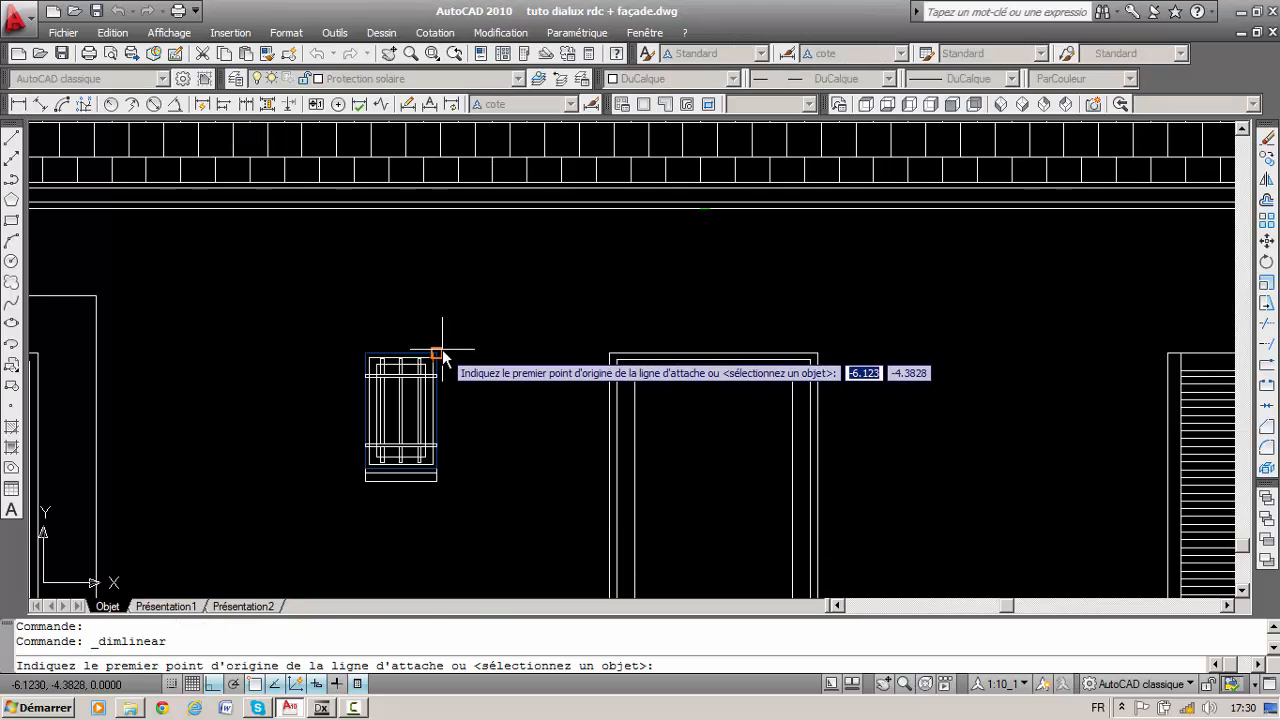
{"action": "left_click", "coordinate": [443, 351]}
{"action": "left_click", "coordinate": [437, 481]}
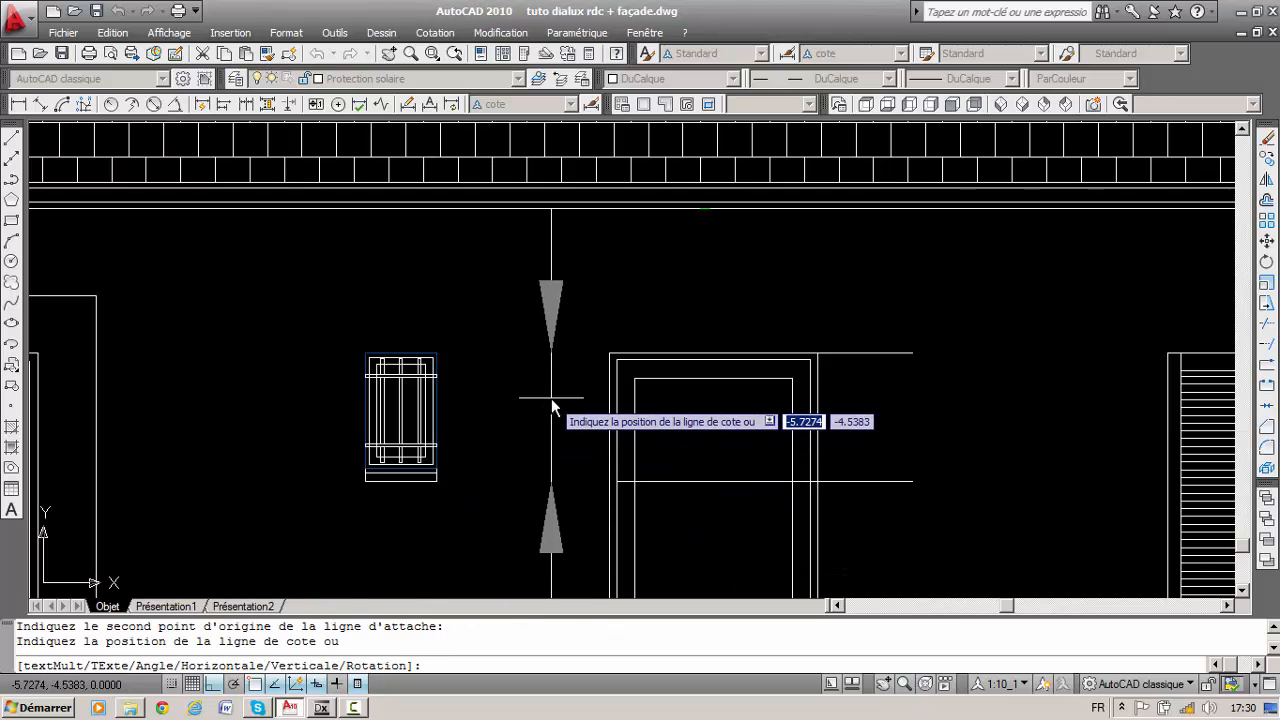
{"action": "scroll", "coordinate": [551, 398], "scroll_direction": "down", "scroll_amount": 5}
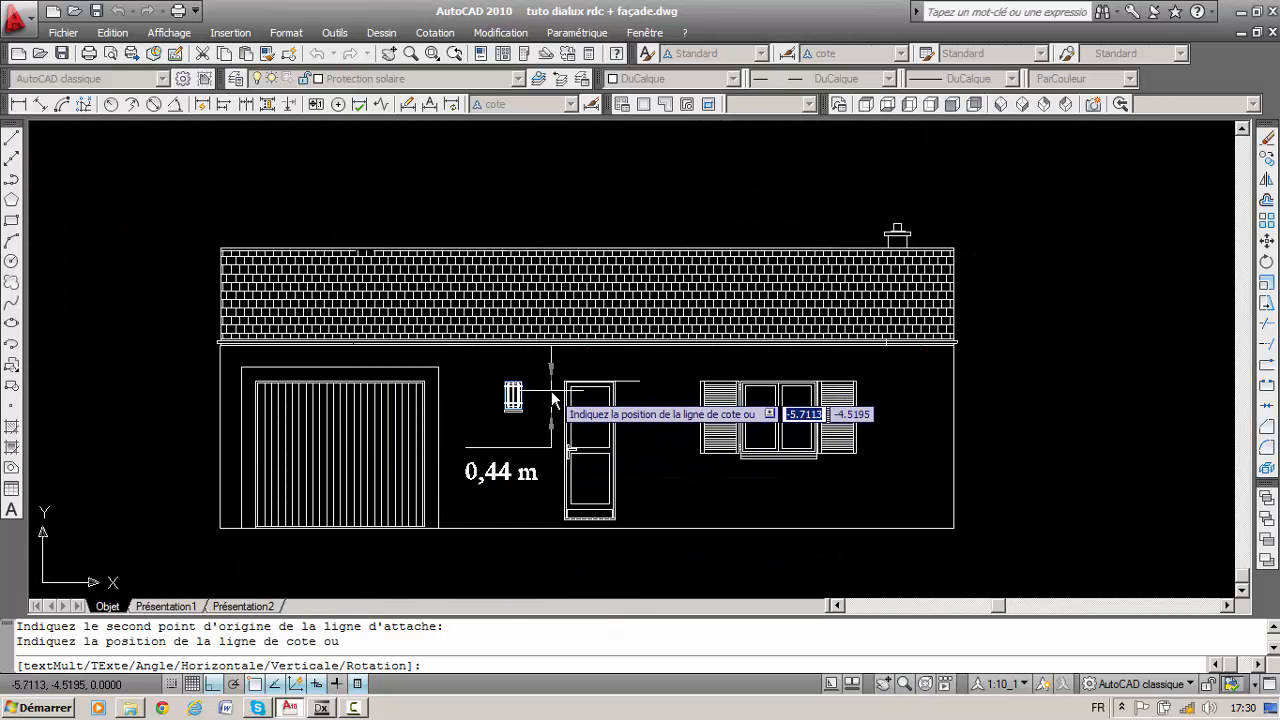
{"action": "key", "text": "Escape"}
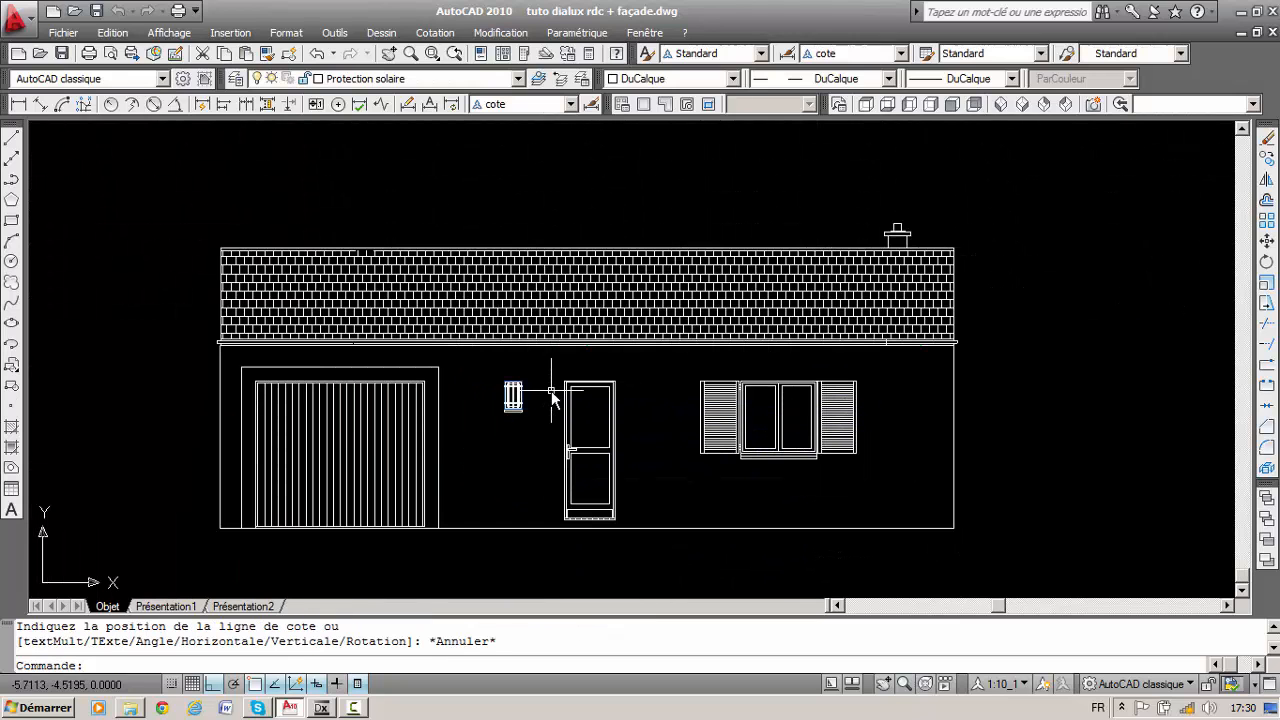
- Switch back to DIALux evo and set the narrow façade window's height to 0.440 m
{"action": "left_click", "coordinate": [322, 708]}
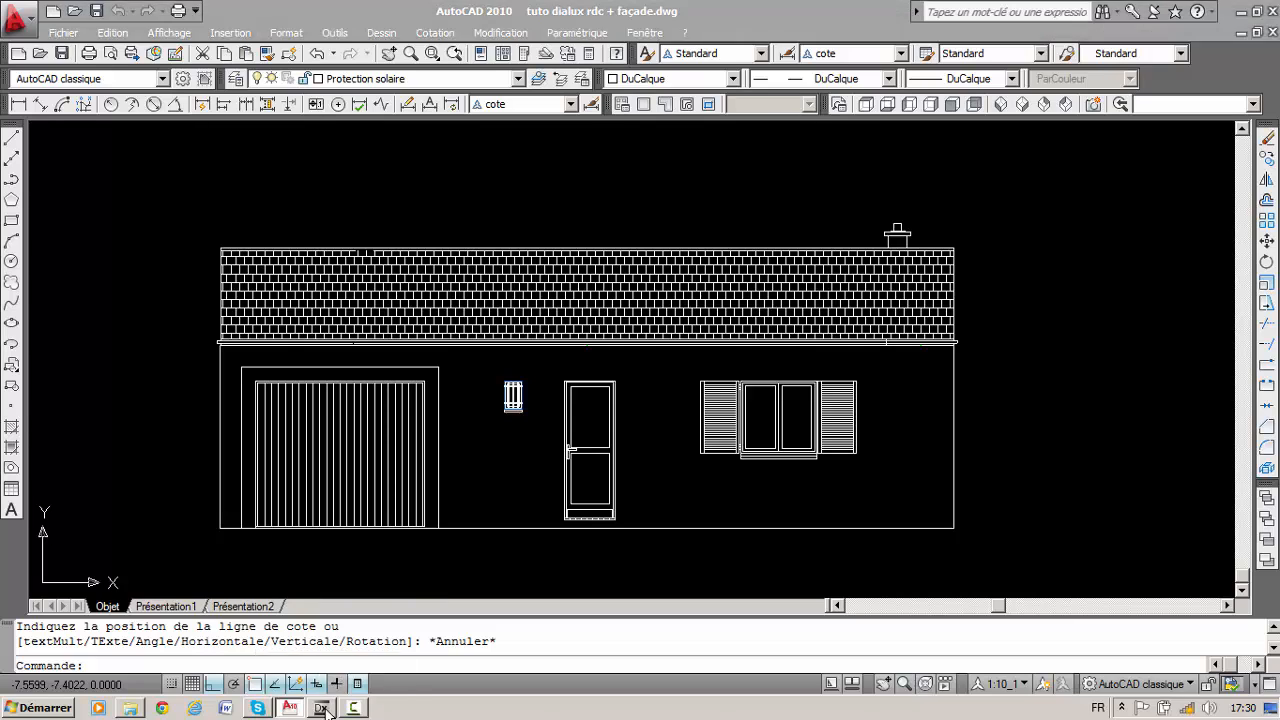
{"action": "left_click", "coordinate": [738, 388]}
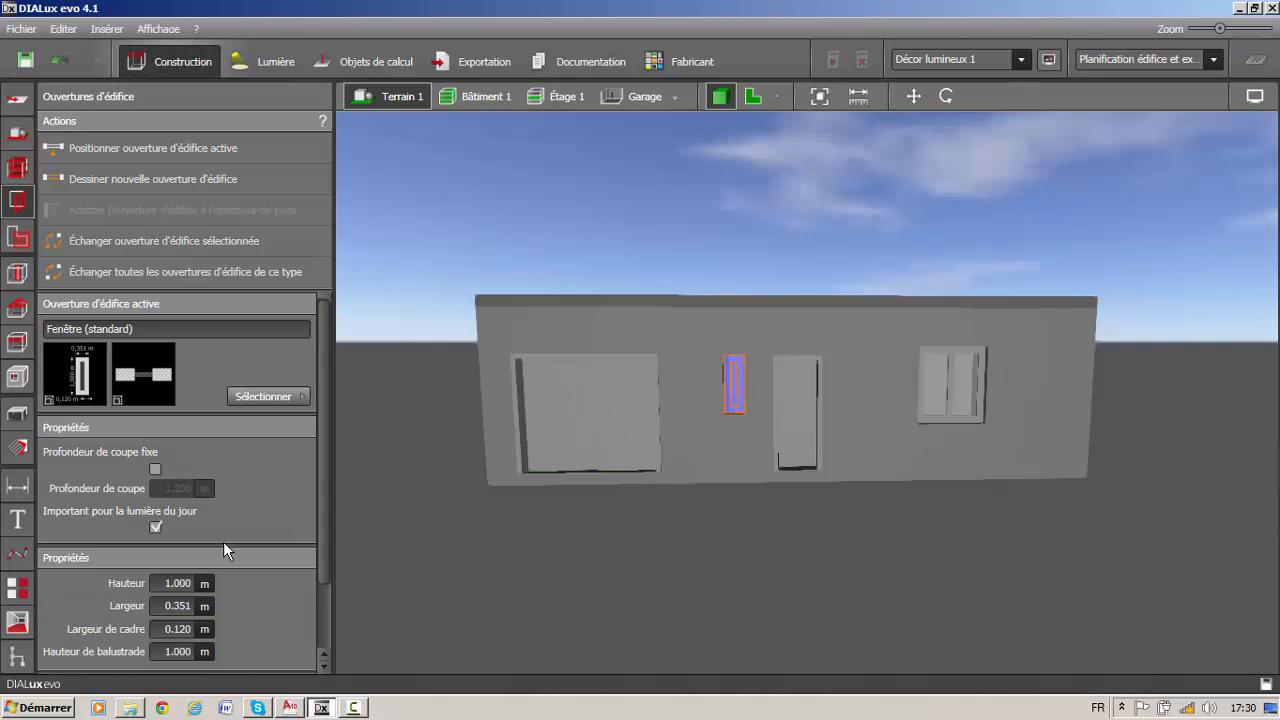
{"action": "left_click", "coordinate": [169, 583]}
{"action": "type", "text": "0.44"}
{"action": "key", "text": "Return"}
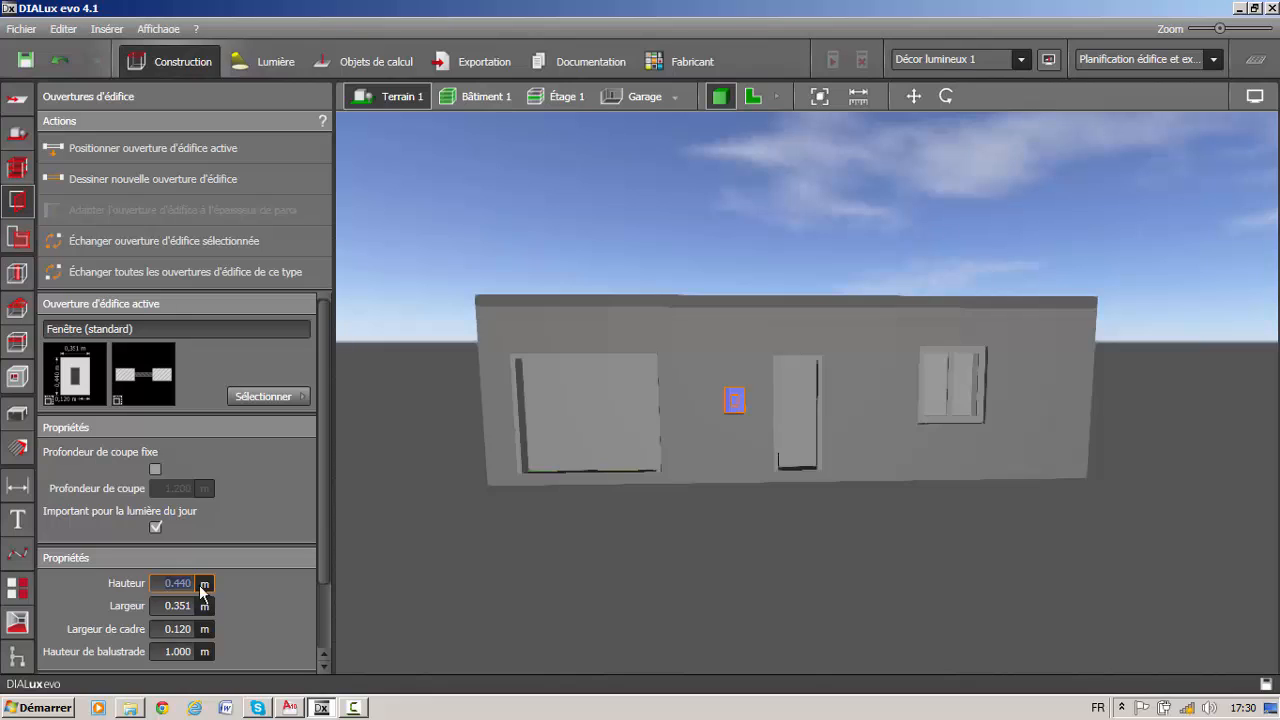
- Try a sill height of 1.440 m for the small façade window and raise it to 1.500 m
{"action": "left_click", "coordinate": [164, 652]}
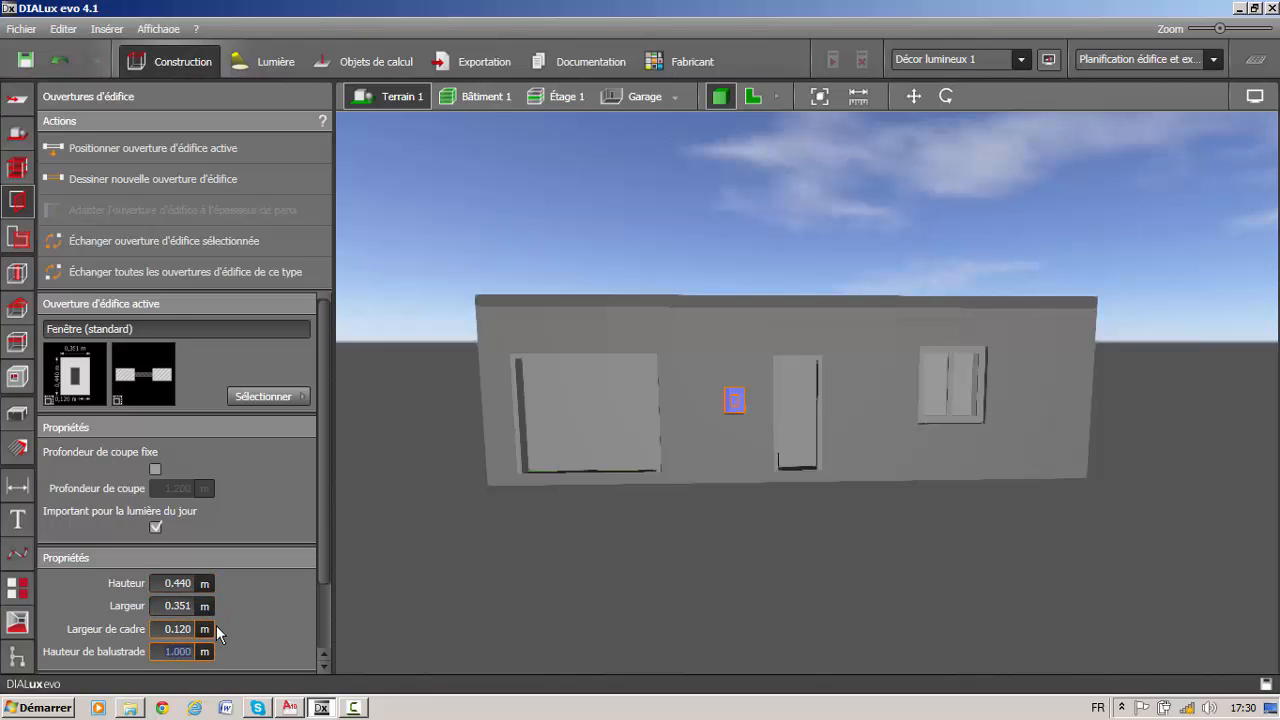
{"action": "type", "text": "1.44"}
{"action": "key", "text": "Return"}
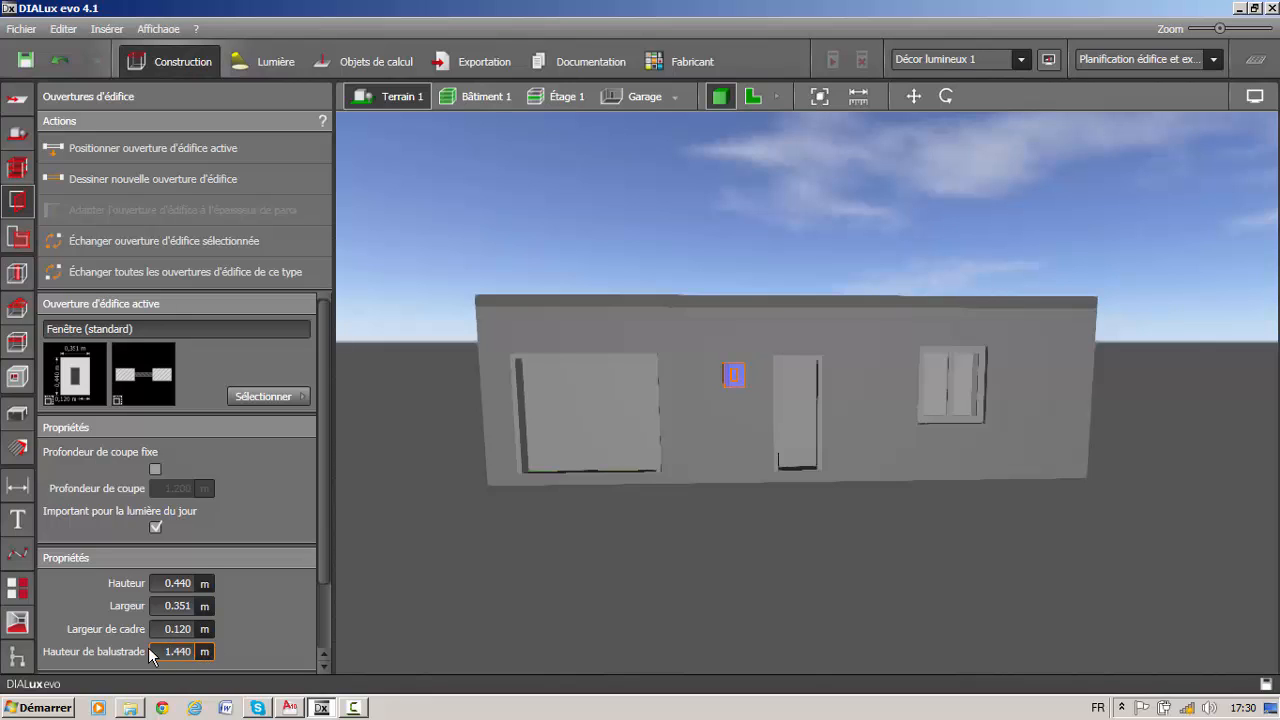
{"action": "double_click", "coordinate": [164, 649]}
{"action": "type", "text": "1.5"}
{"action": "key", "text": "Return"}
{"action": "left_click", "coordinate": [747, 605]}
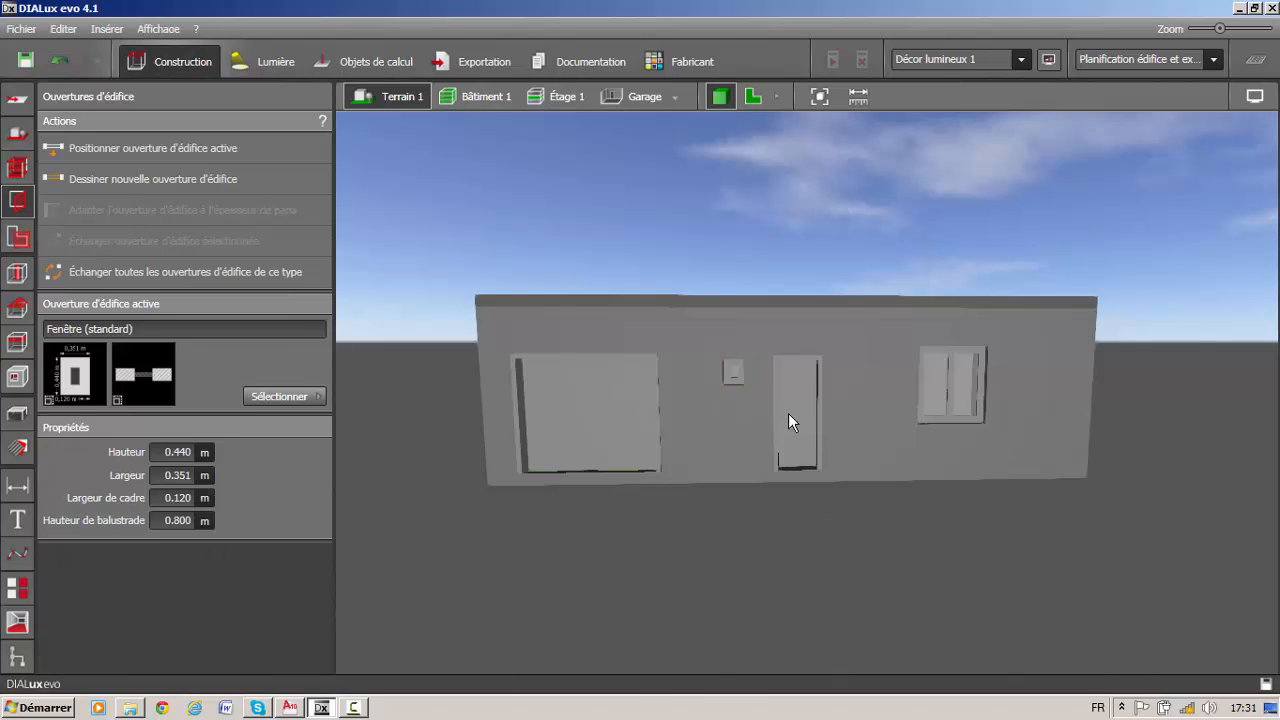
- Examine the small façade window up close in 3D and look over the available openings in the building-openings catalogue
{"action": "scroll", "coordinate": [788, 413], "scroll_direction": "up", "scroll_amount": 10}
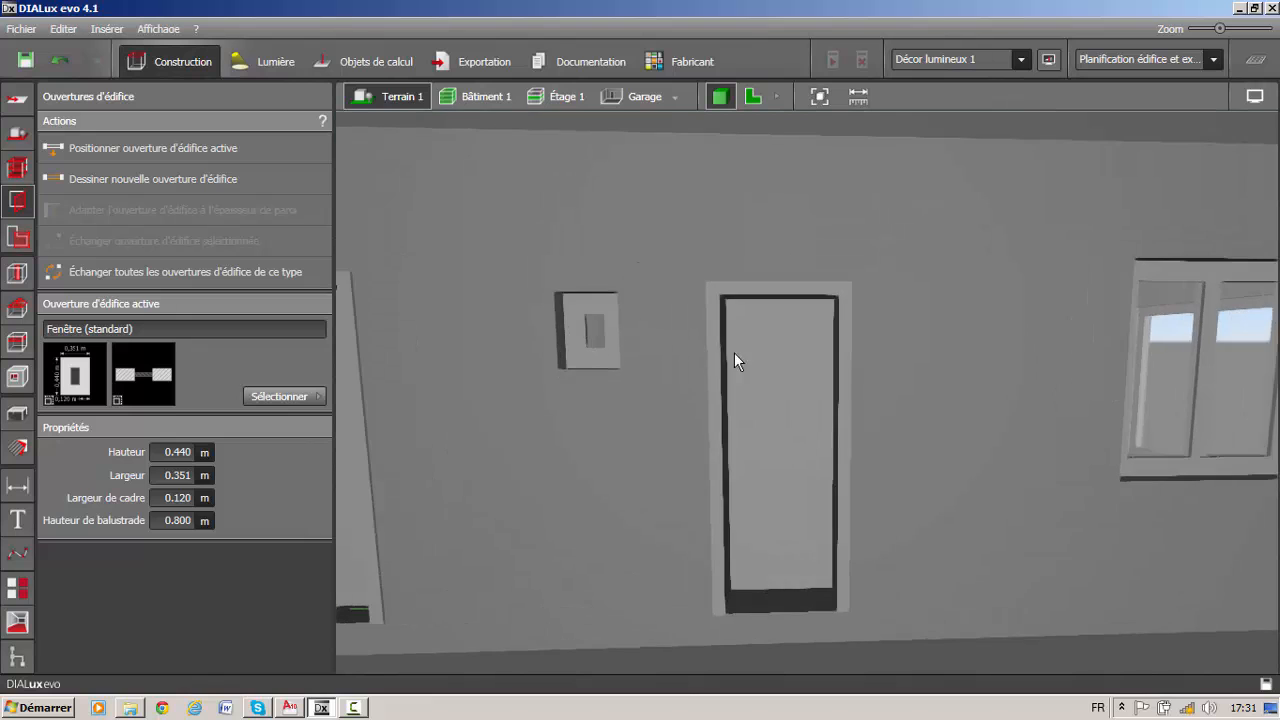
{"action": "scroll", "coordinate": [721, 326], "scroll_direction": "down", "scroll_amount": 2}
{"action": "left_click", "coordinate": [619, 338]}
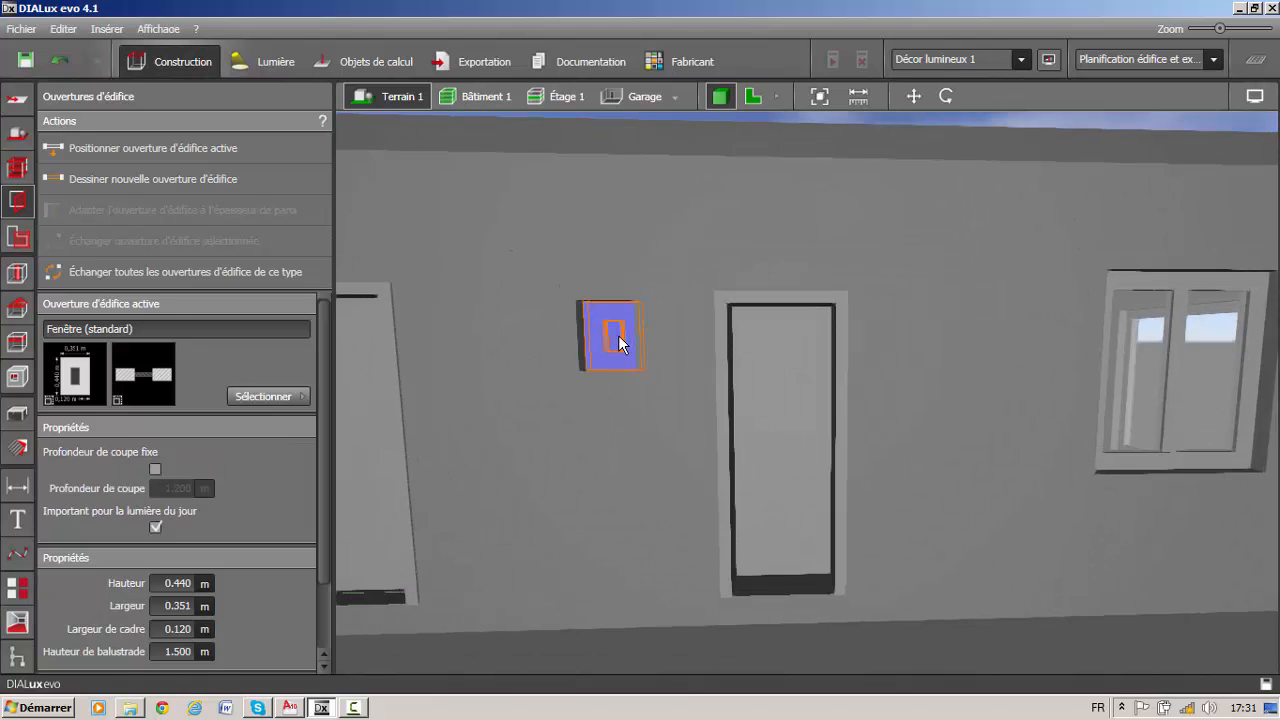
{"action": "left_click", "coordinate": [286, 397]}
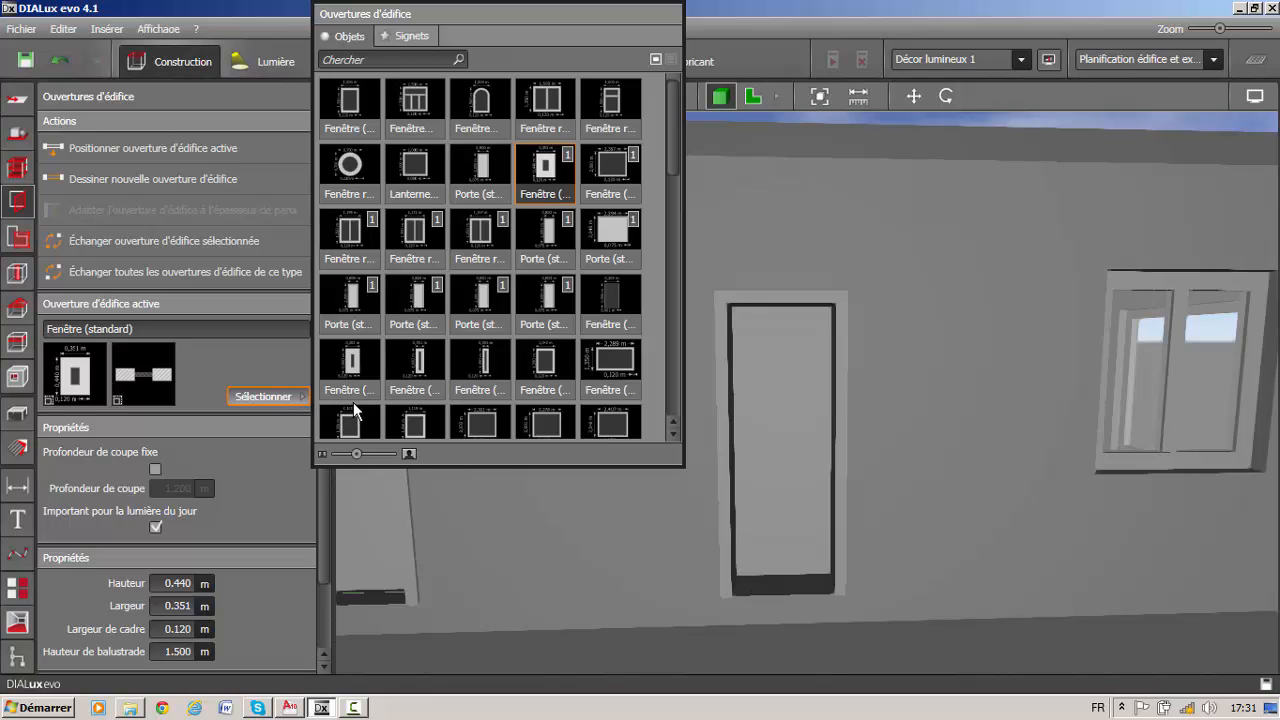
{"action": "left_click", "coordinate": [472, 528]}
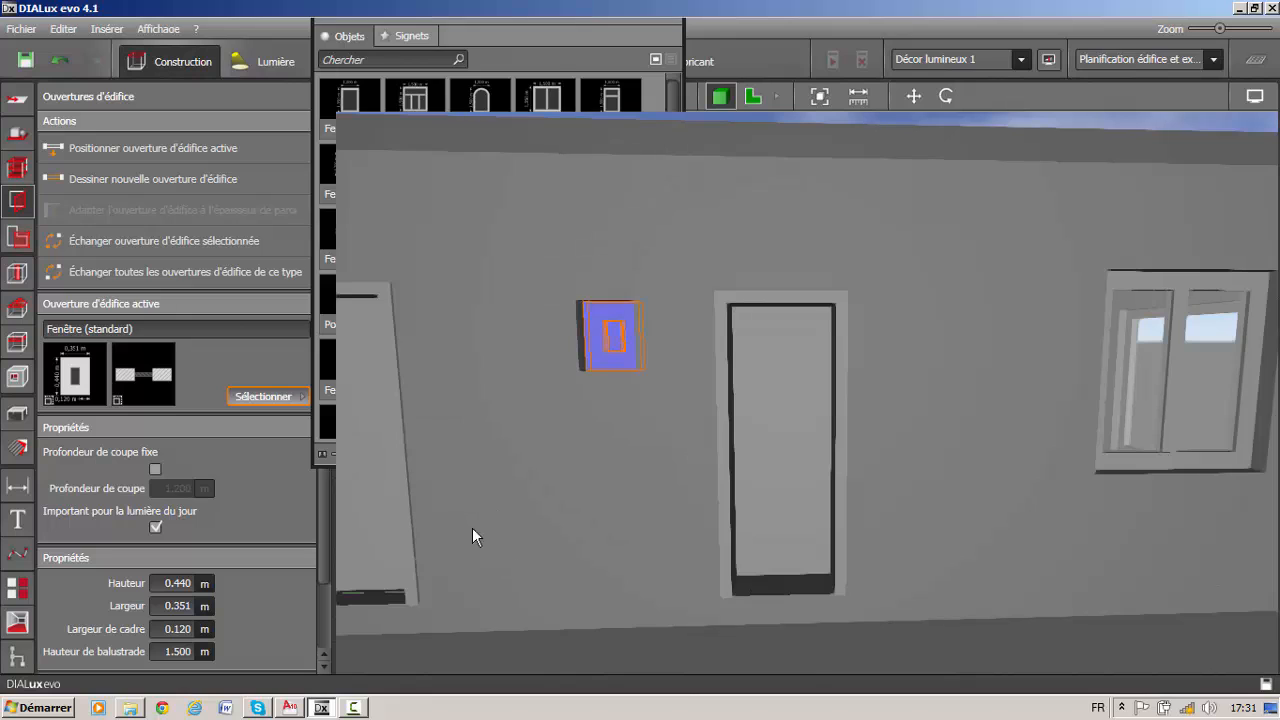
{"action": "left_click", "coordinate": [649, 457]}
{"action": "scroll", "coordinate": [670, 363], "scroll_direction": "down", "scroll_amount": 3}
{"action": "scroll", "coordinate": [677, 354], "scroll_direction": "up", "scroll_amount": 2}
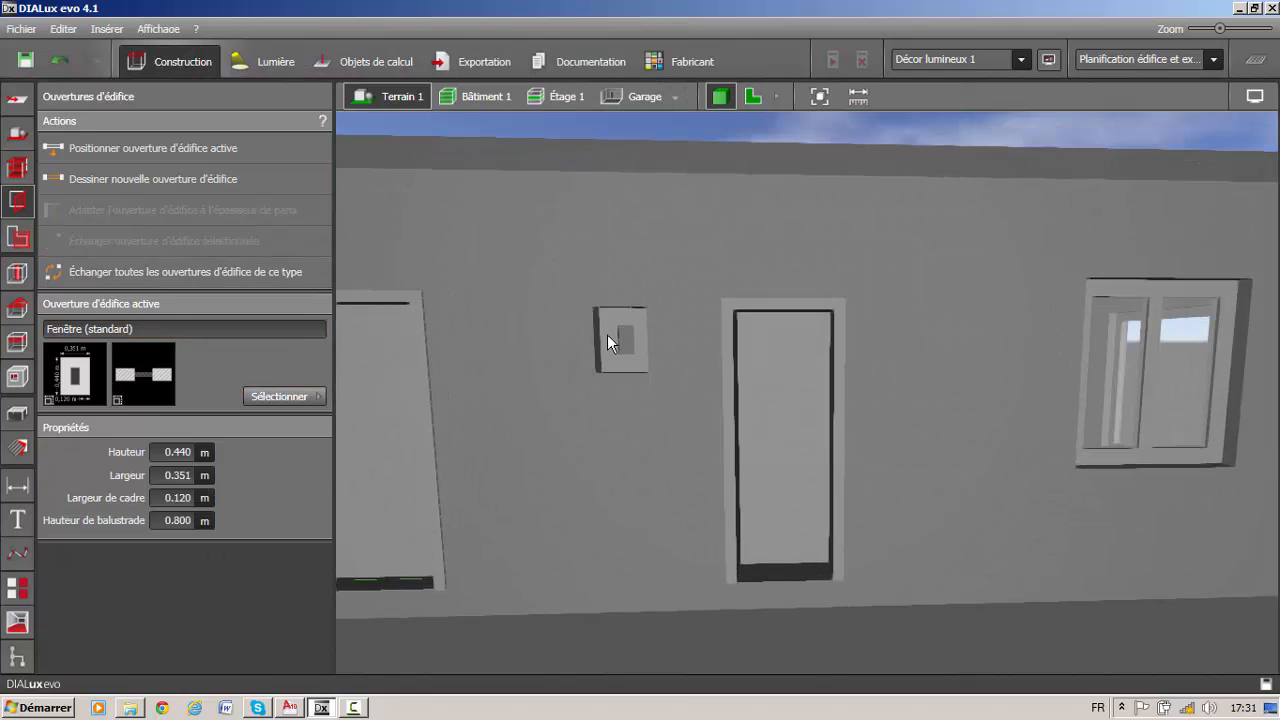
{"action": "scroll", "coordinate": [640, 320], "scroll_direction": "up", "scroll_amount": 3}
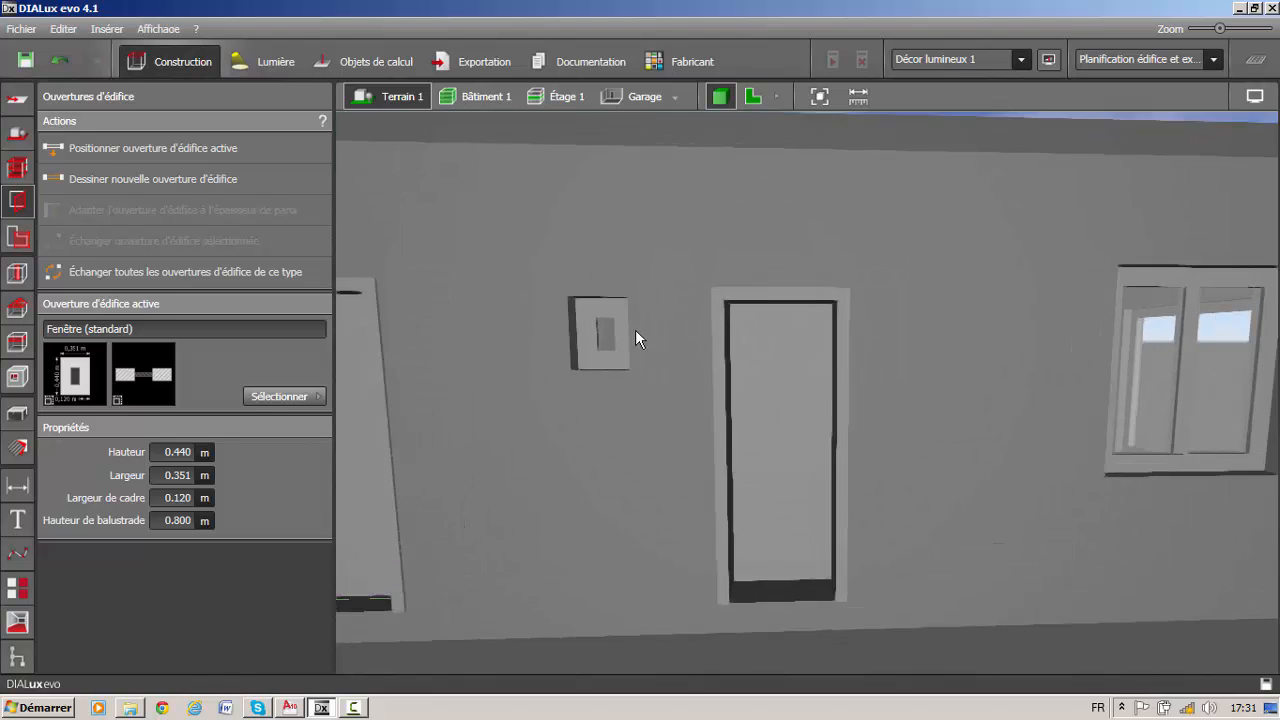
- Try to exchange the small façade window for the Lanterneaux (standard) opening from the catalogue
{"action": "left_click", "coordinate": [572, 312]}
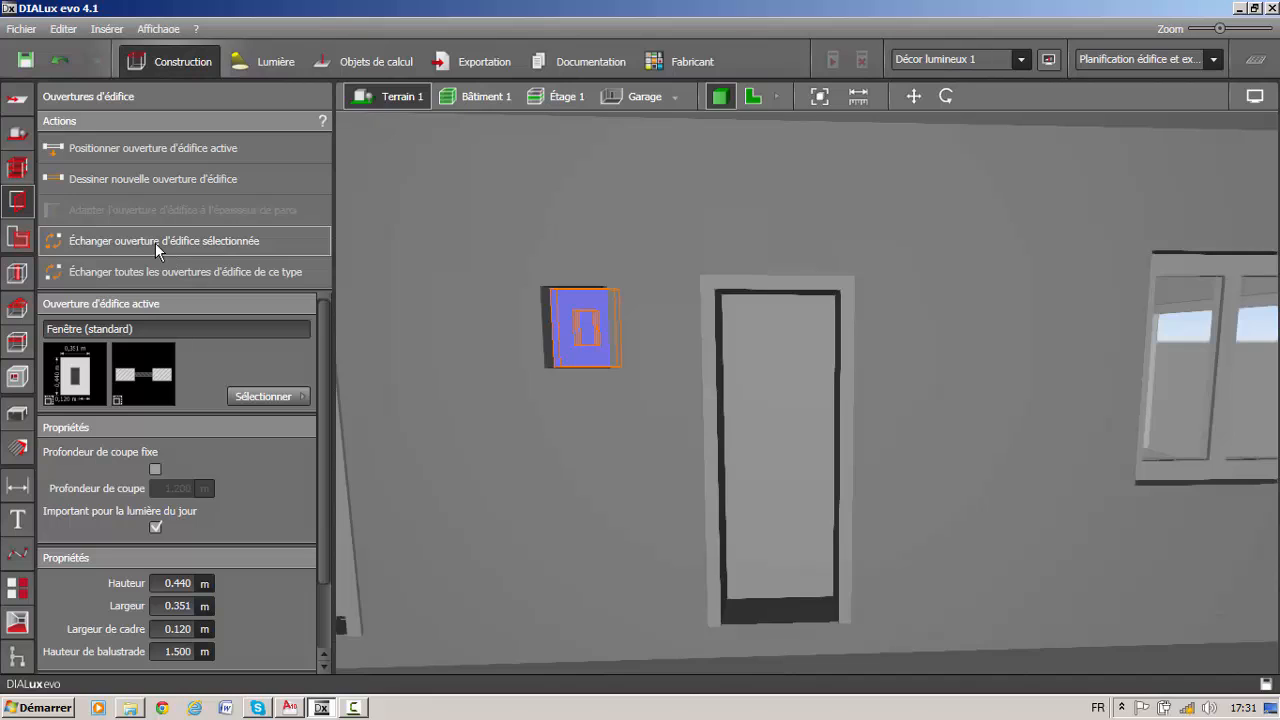
{"action": "left_click", "coordinate": [185, 241]}
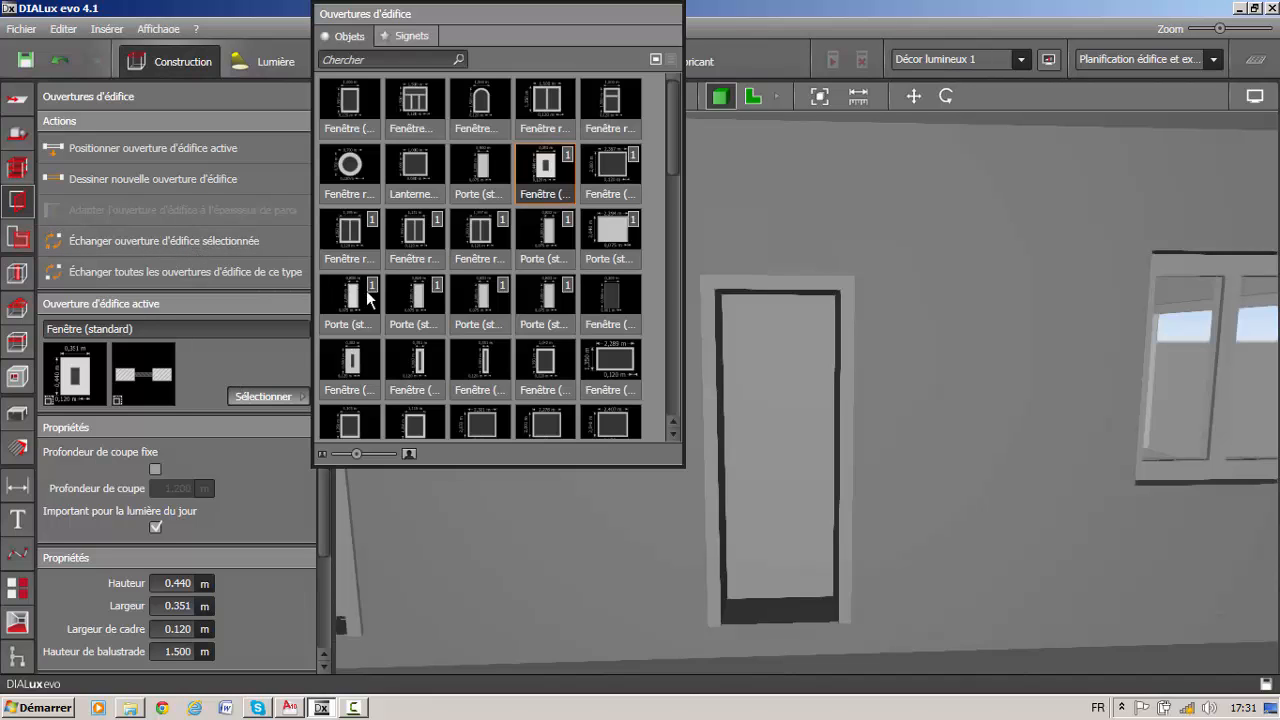
{"action": "double_click", "coordinate": [421, 170]}
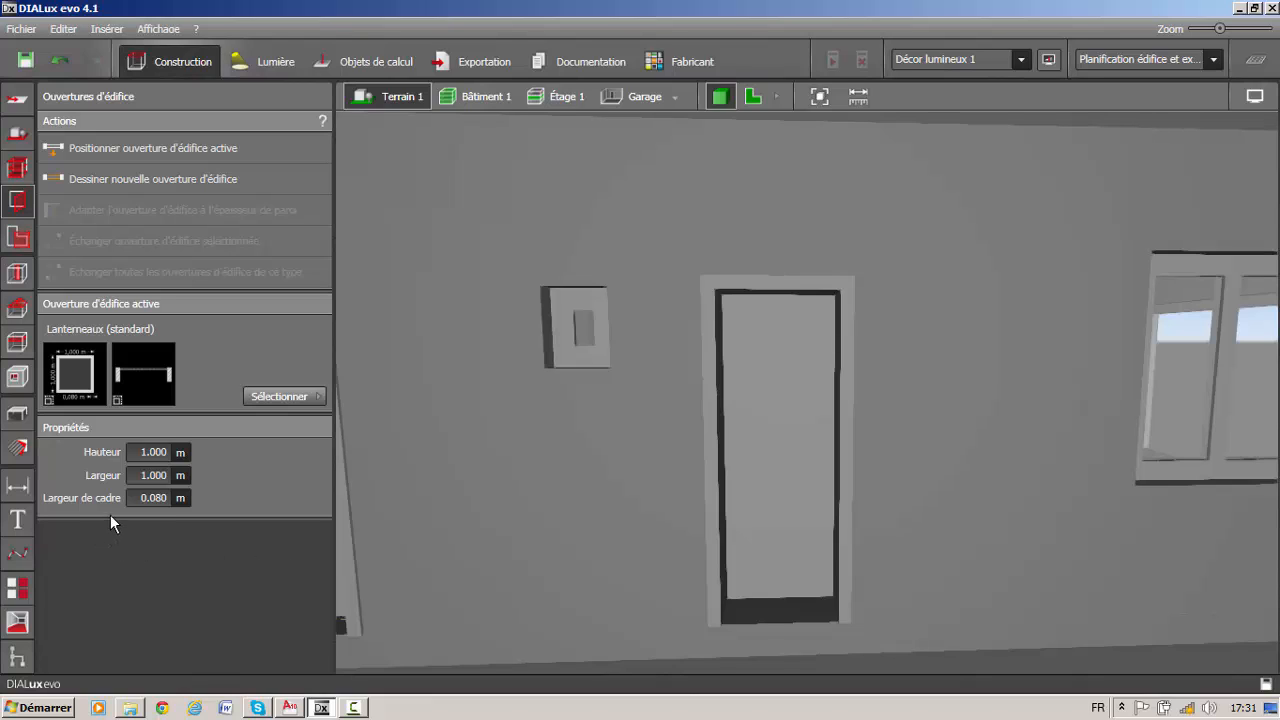
- Try frame widths of 0.010 m and 0.001 m for the active Lanterneaux (standard) opening
{"action": "left_click_drag", "start_coordinate": [133, 497], "coordinate": [219, 498]}
{"action": "type", "text": "0.01"}
{"action": "key", "text": "Return"}
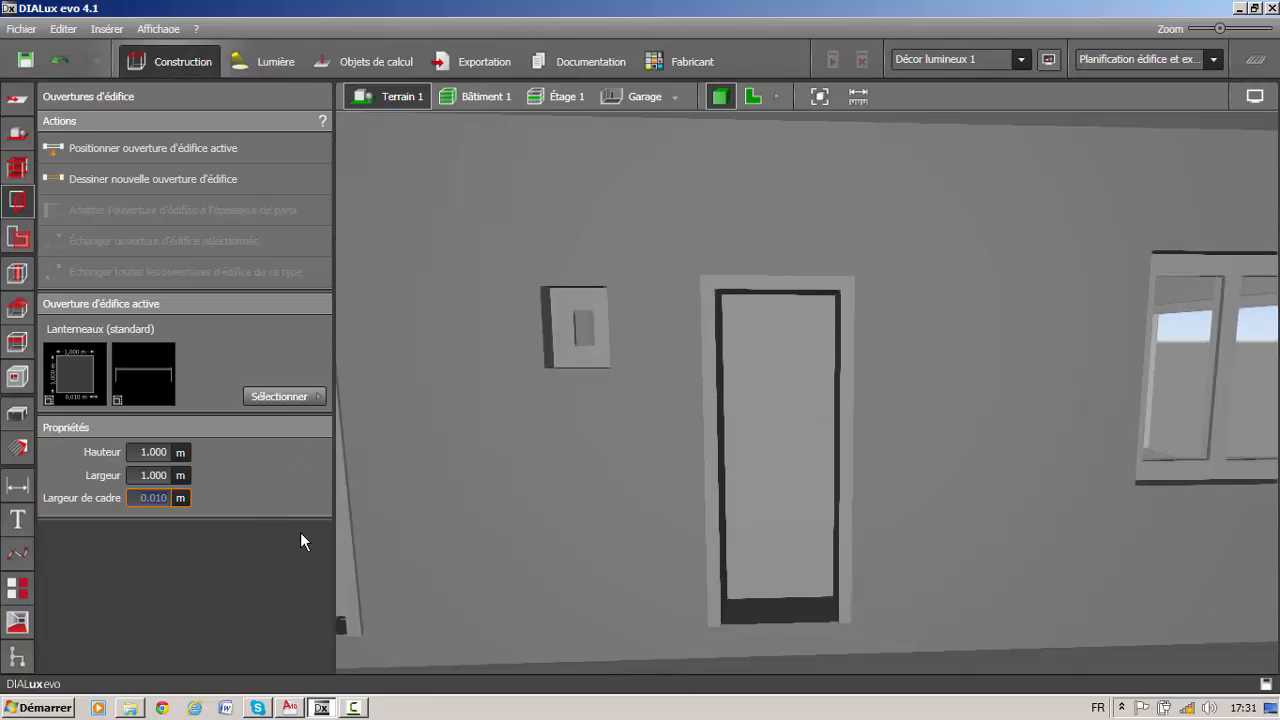
{"action": "left_click", "coordinate": [124, 498]}
{"action": "left_click_drag", "start_coordinate": [134, 498], "coordinate": [212, 499]}
{"action": "type", "text": "0.001"}
{"action": "key", "text": "Return"}
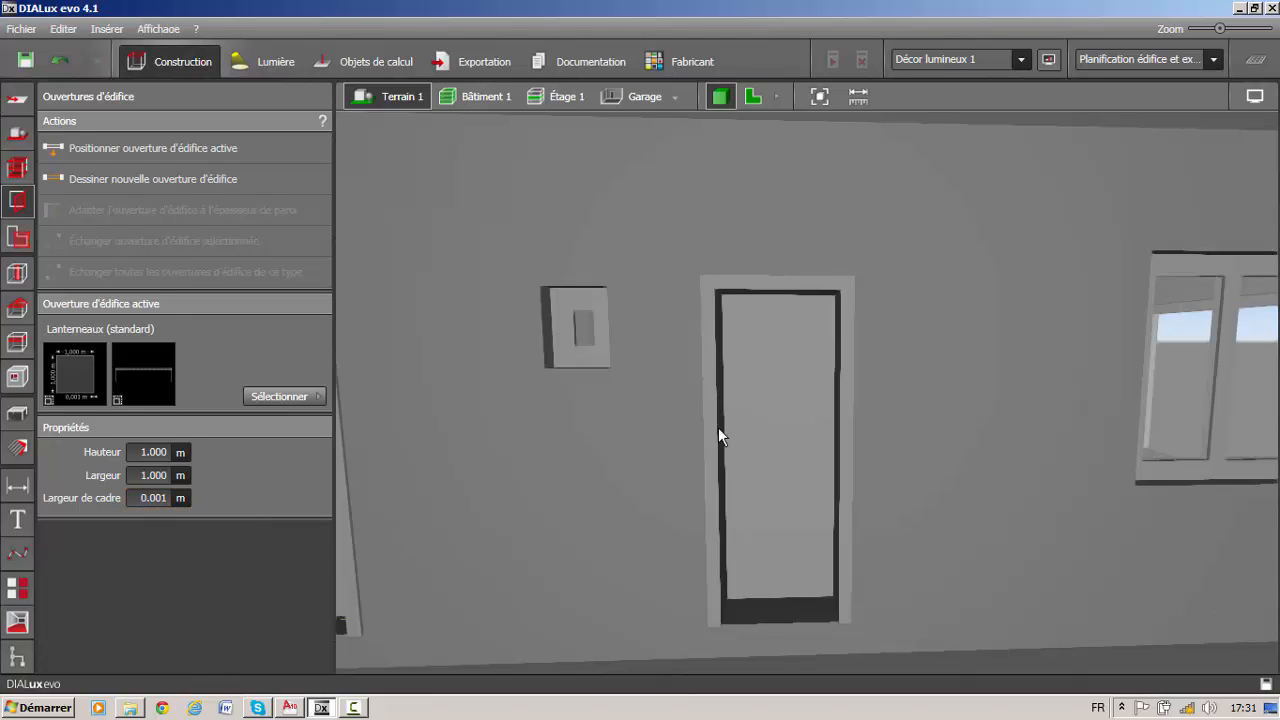
- Delete the small façade window between the garage opening and the entrance door
{"action": "middle_click_drag", "start_coordinate": [574, 345], "coordinate": [617, 281]}
{"action": "scroll", "coordinate": [617, 281], "scroll_direction": "up", "scroll_amount": 1}
{"action": "left_click", "coordinate": [618, 275]}
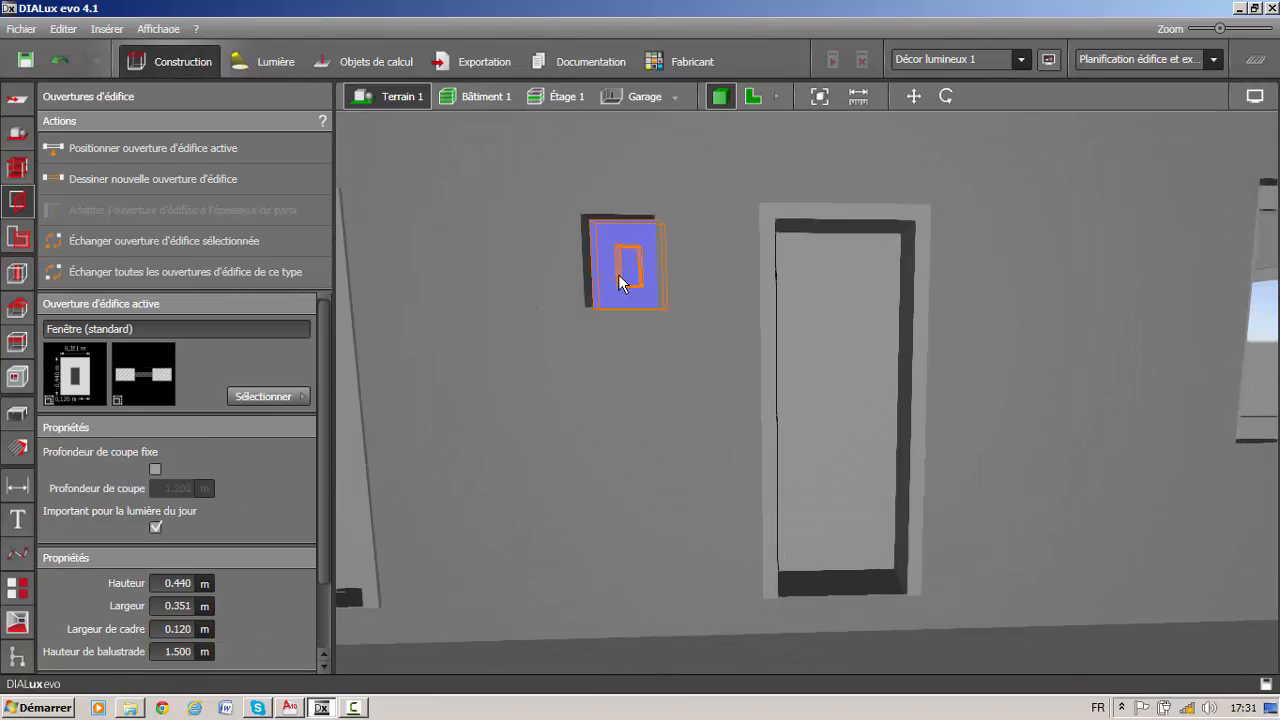
{"action": "key", "text": "Delete"}
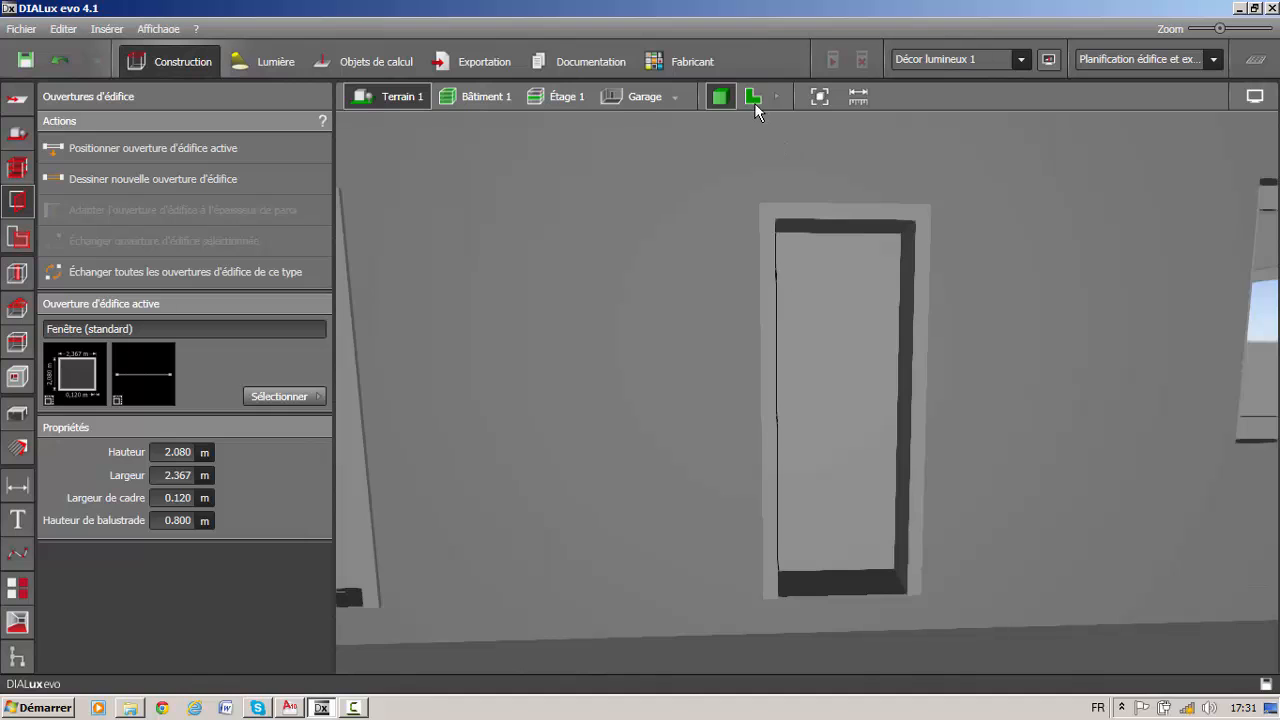
- Return to the floor plan and choose the 1.000 m by 1.000 m Lanterneaux (standard) with a 0.080 m frame as the active opening
{"action": "left_click", "coordinate": [754, 102]}
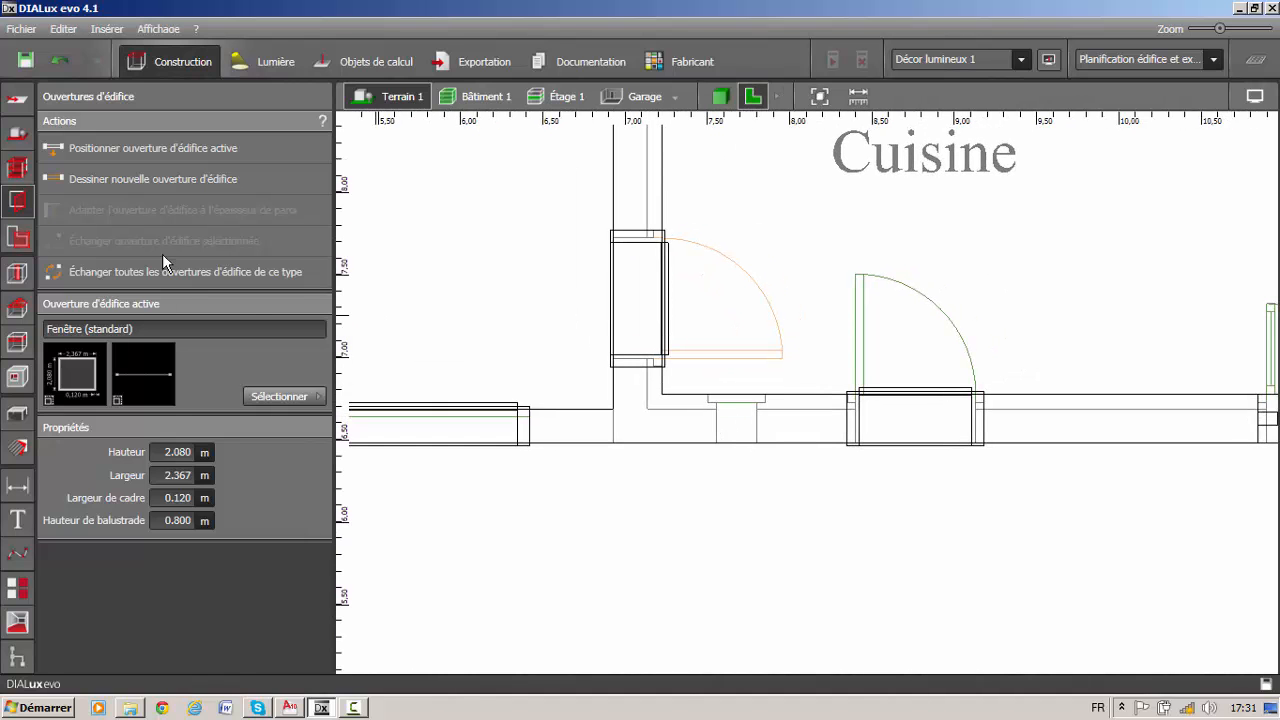
{"action": "left_click", "coordinate": [291, 395]}
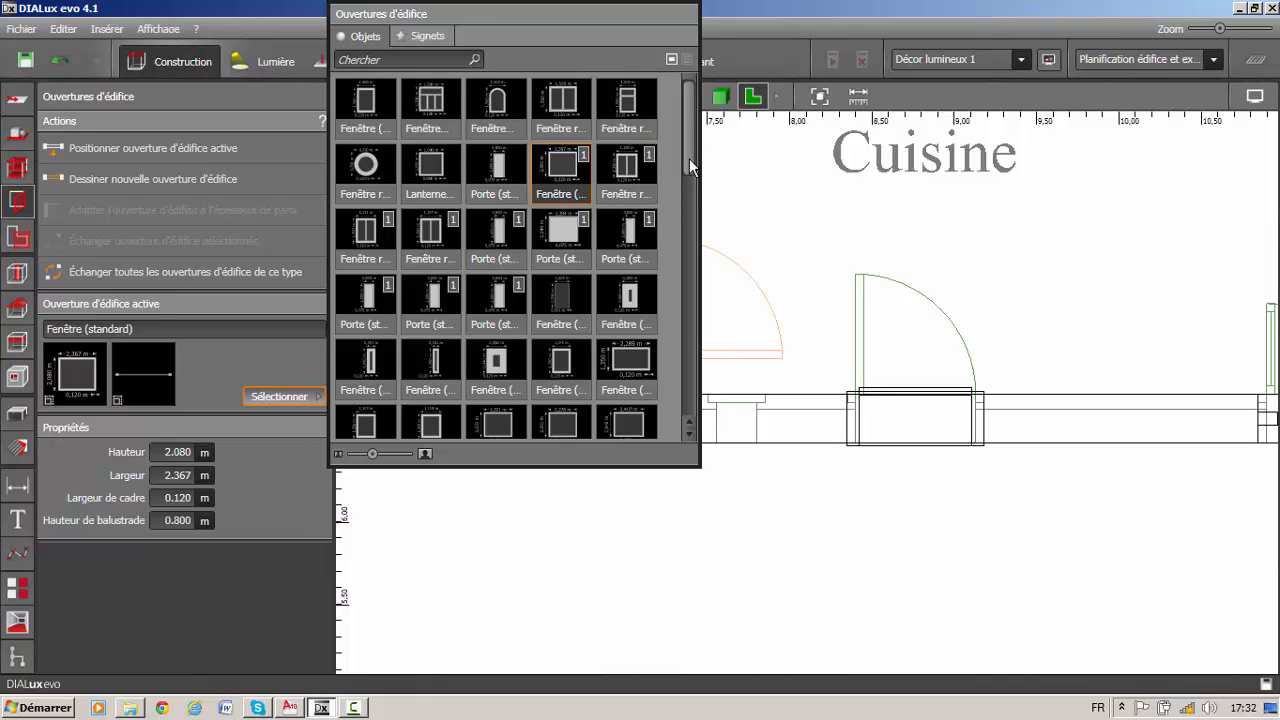
{"action": "scroll", "coordinate": [690, 162], "scroll_direction": "down", "scroll_amount": 1}
{"action": "left_click_drag", "start_coordinate": [691, 192], "coordinate": [687, 300]}
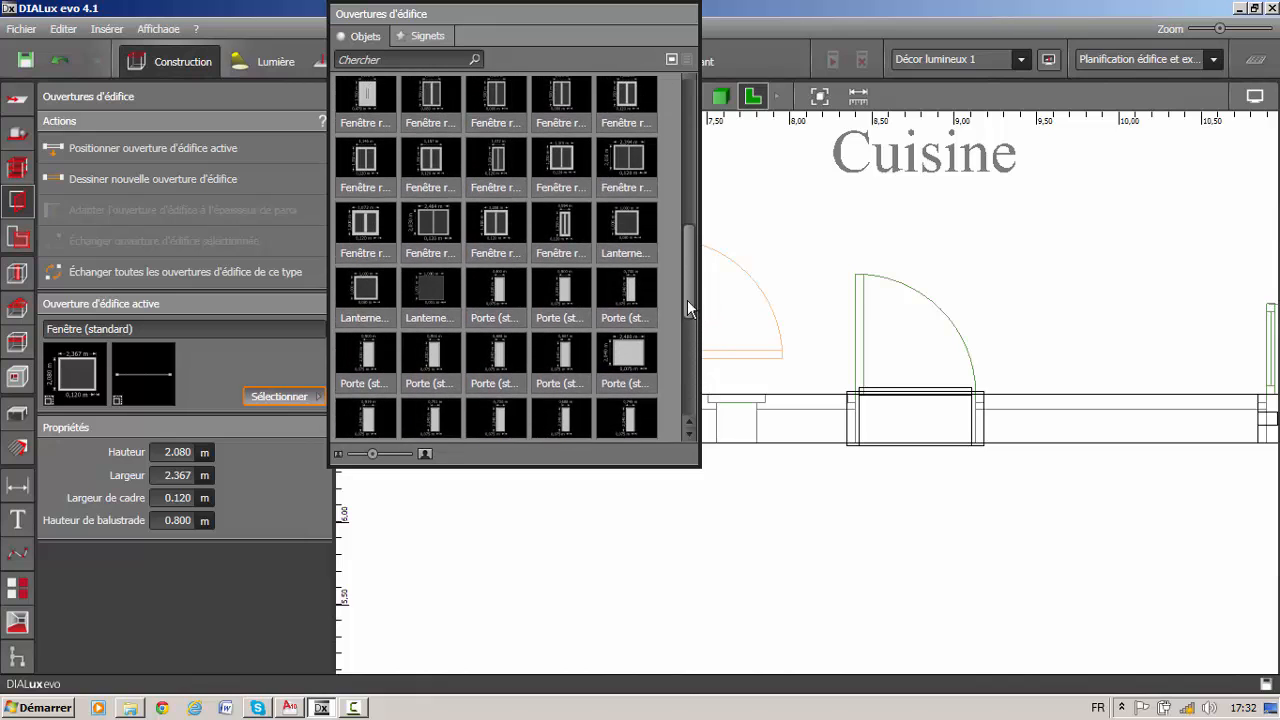
{"action": "left_click", "coordinate": [368, 291]}
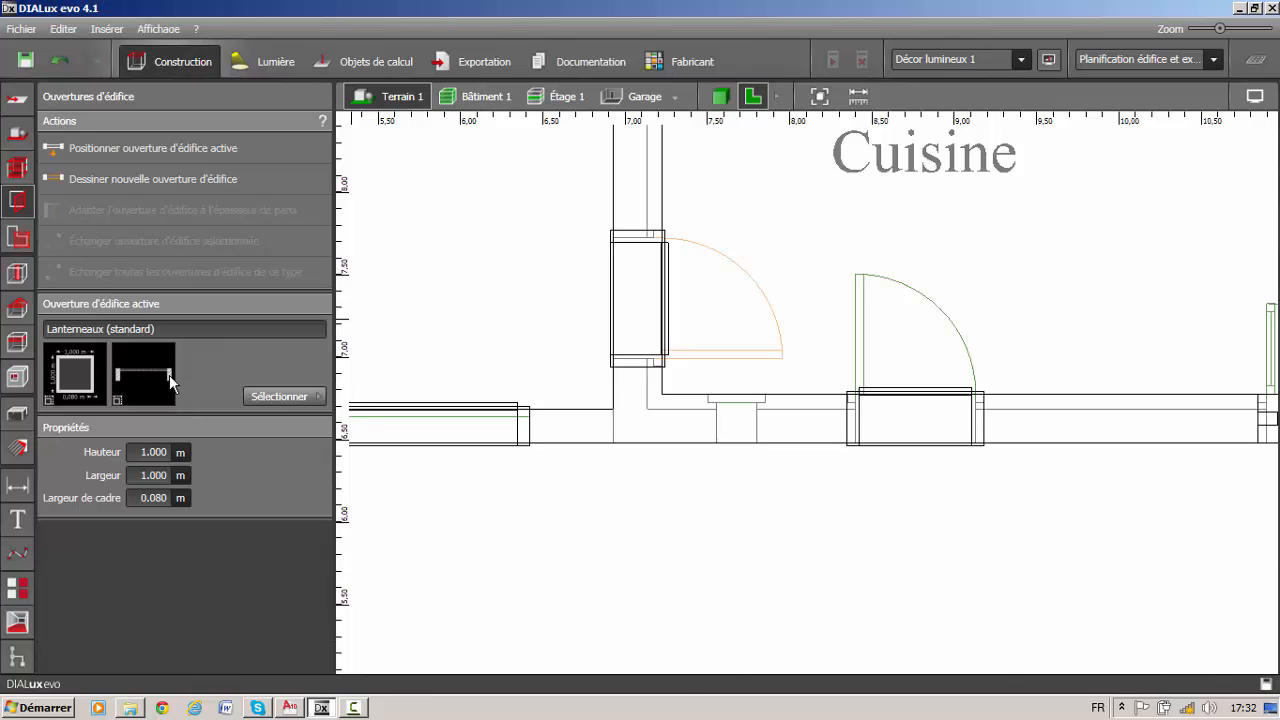
- Draw a Lanterneaux opening about 0.371 m wide over the small recess in the Cuisine's lower wall, set the frame width to 0.001 m, and select the opening
{"action": "left_click", "coordinate": [111, 186]}
{"action": "left_click", "coordinate": [767, 397]}
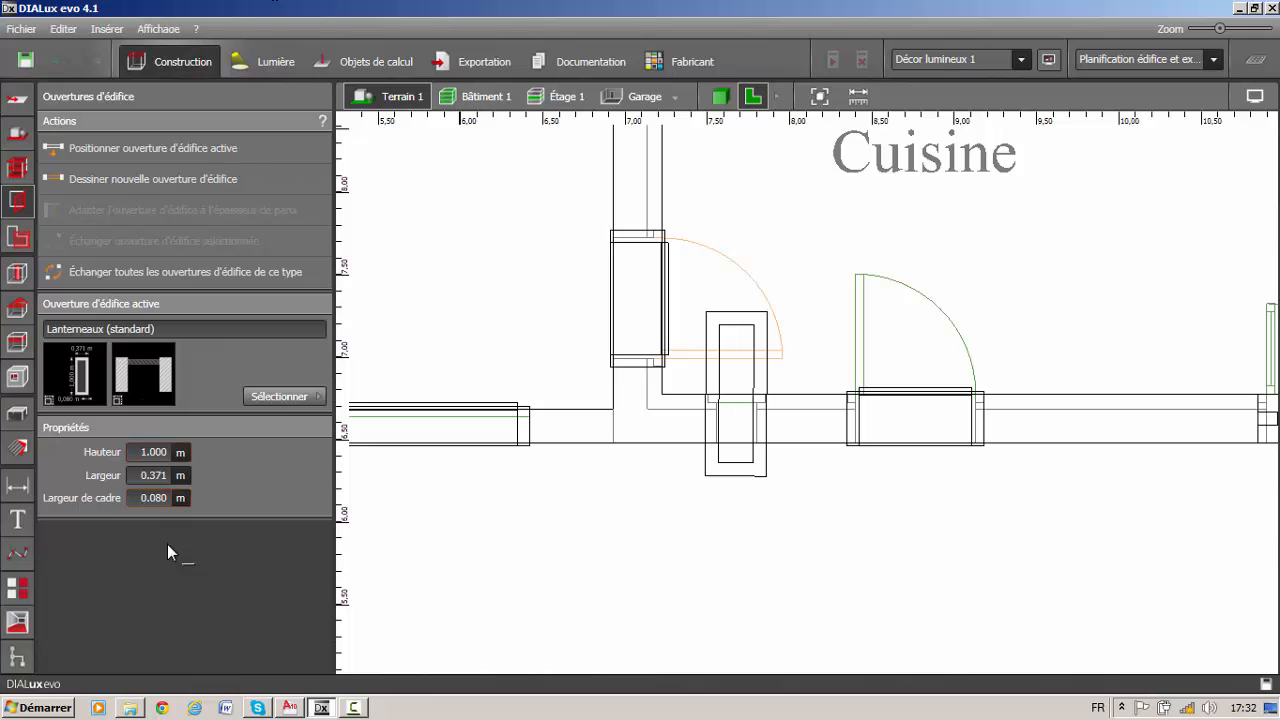
{"action": "left_click", "coordinate": [135, 497]}
{"action": "type", "text": "0.001"}
{"action": "key", "text": "Return"}
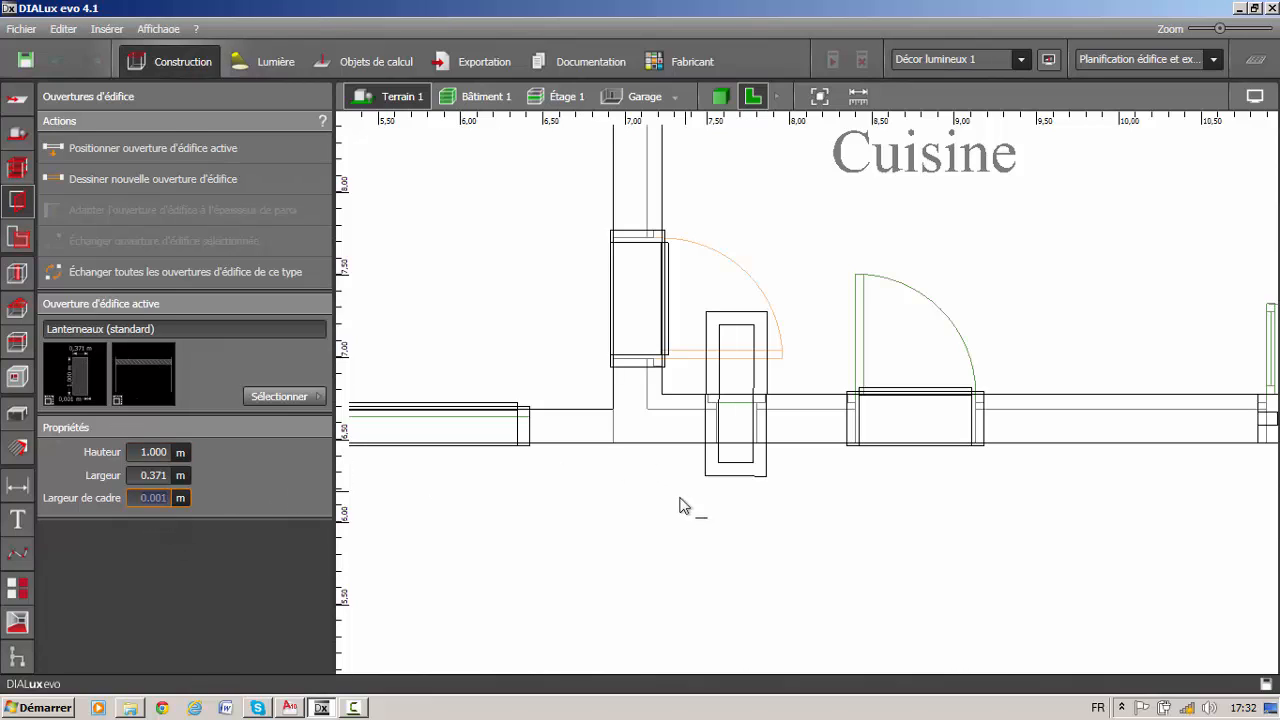
{"action": "left_click", "coordinate": [726, 478]}
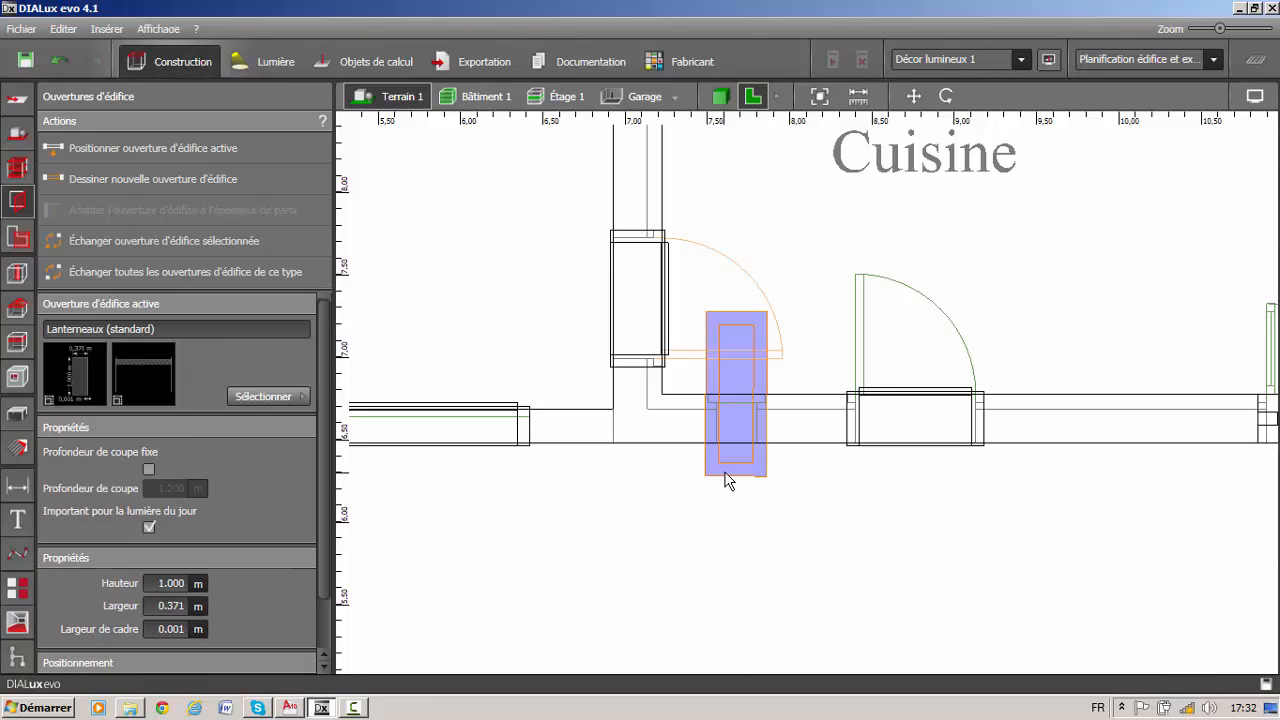
- Delete the Lanterneaux opening from the Cuisine's lower wall and undo back to before the small façade window's deletion
{"action": "key", "text": "Delete"}
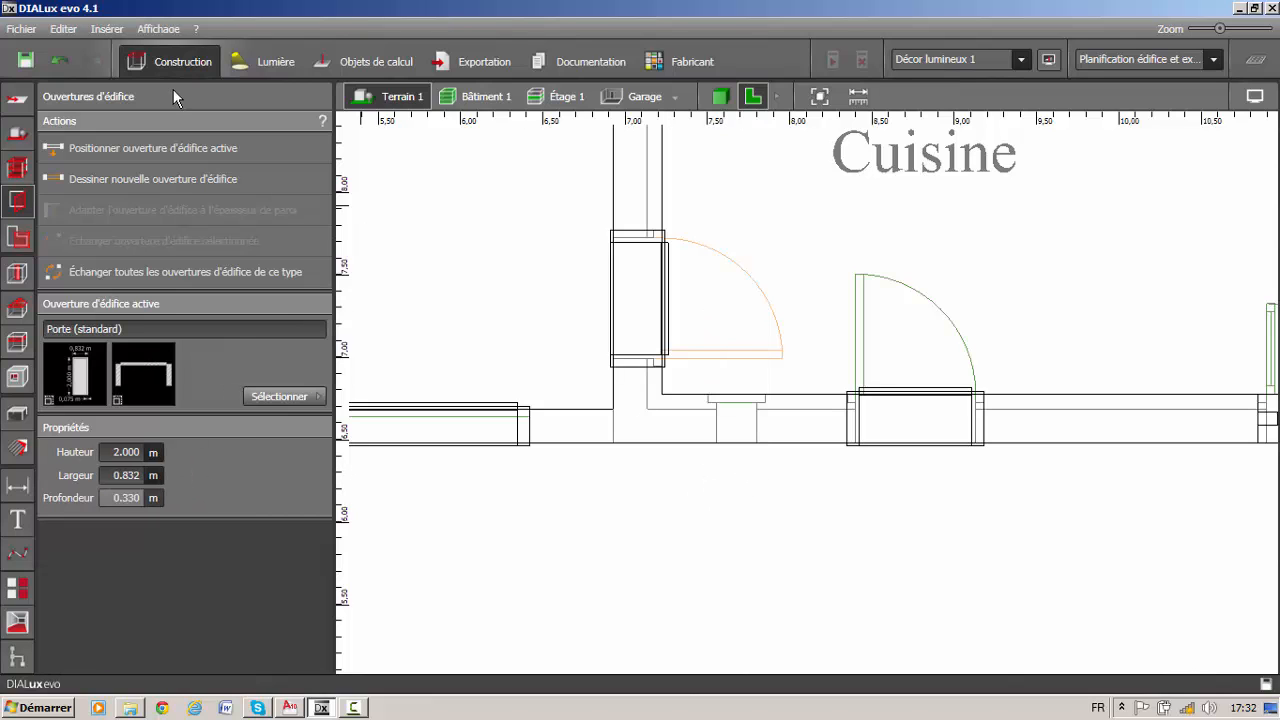
{"action": "left_click", "coordinate": [57, 62]}
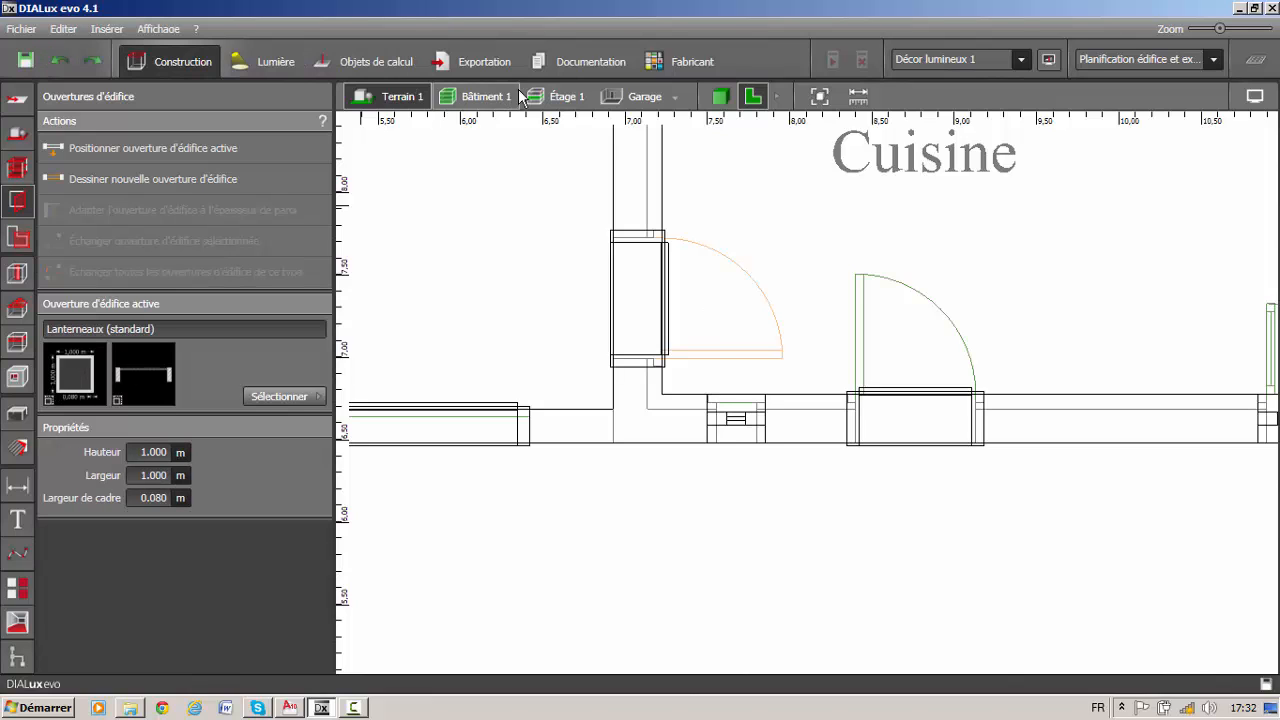
- Show the building in 3D and examine the doors and windows on all of its façades
{"action": "left_click", "coordinate": [720, 96]}
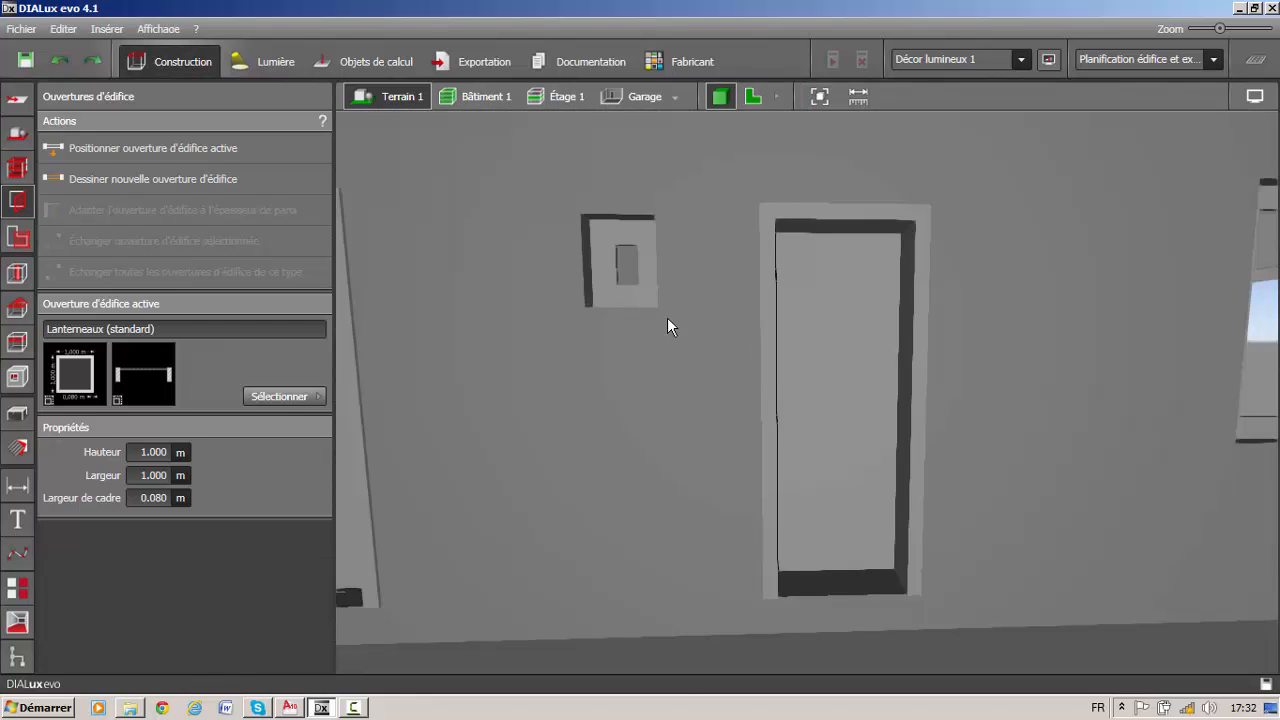
{"action": "left_click", "coordinate": [814, 323]}
{"action": "scroll", "coordinate": [831, 276], "scroll_direction": "down", "scroll_amount": 5}
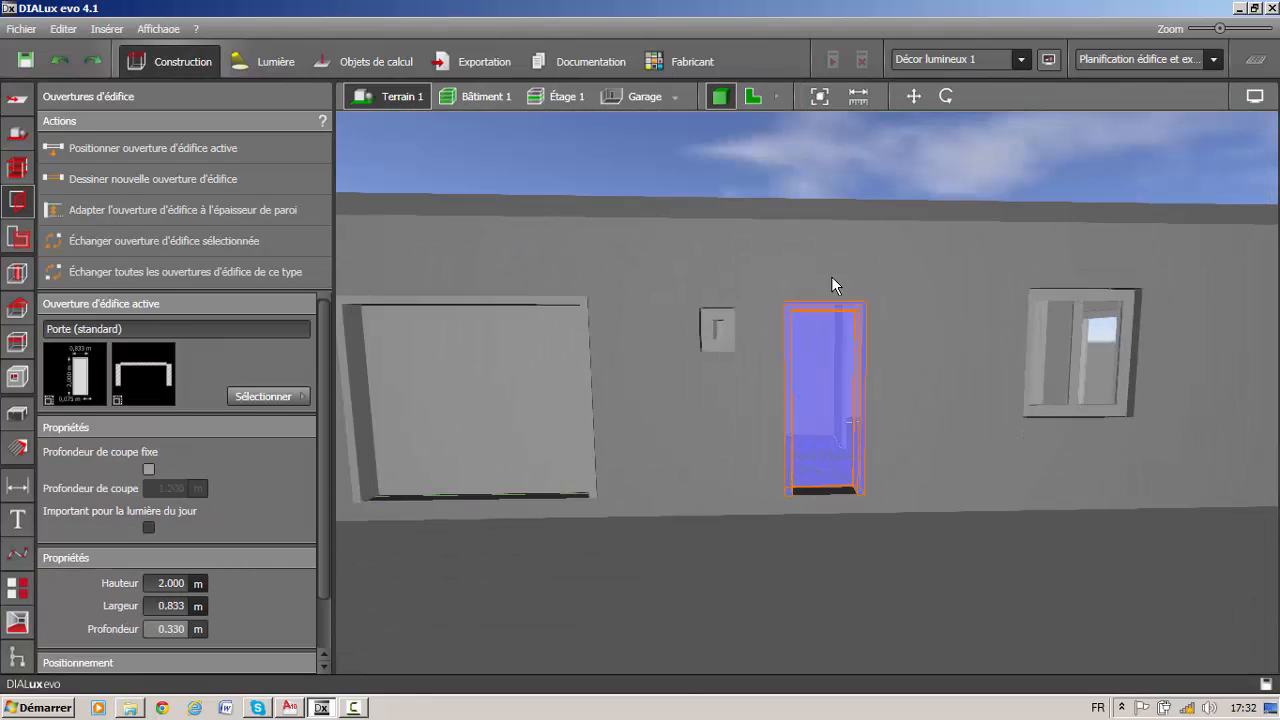
{"action": "left_click", "coordinate": [818, 546]}
{"action": "left_click_drag", "start_coordinate": [881, 410], "coordinate": [537, 332]}
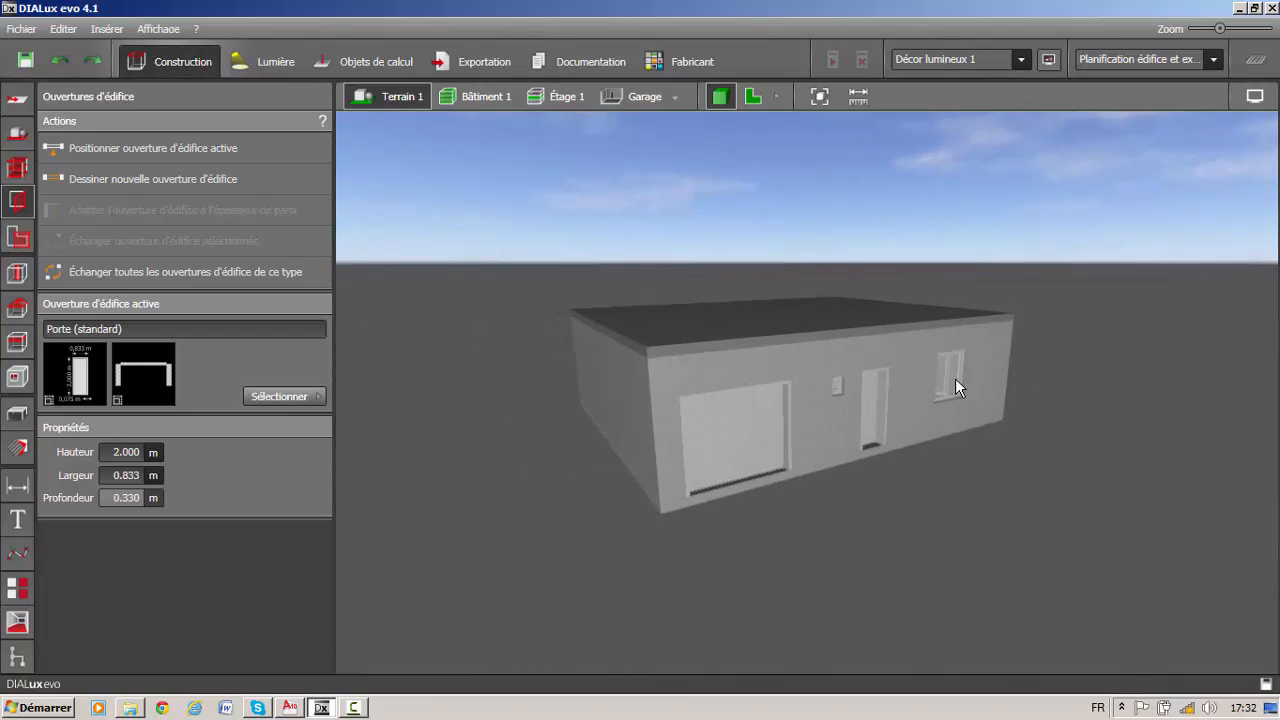
{"action": "left_click_drag", "start_coordinate": [955, 378], "coordinate": [976, 405]}
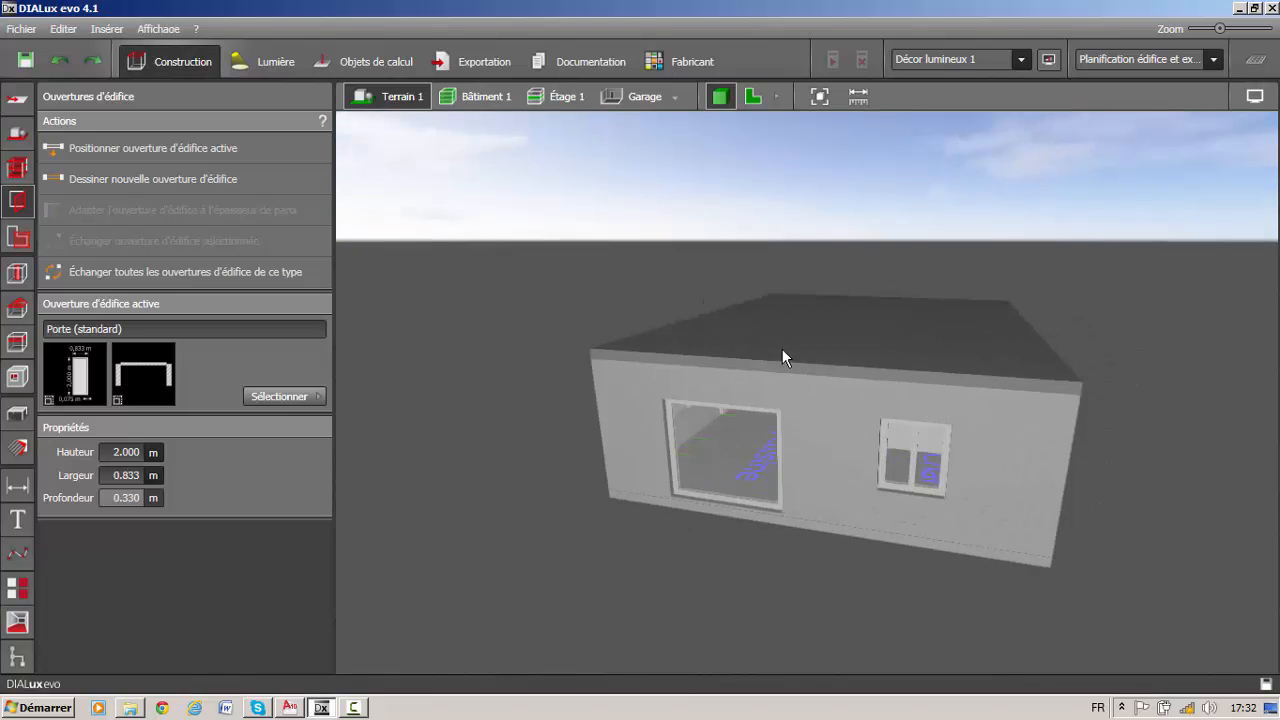
{"action": "left_click_drag", "start_coordinate": [967, 385], "coordinate": [869, 396]}
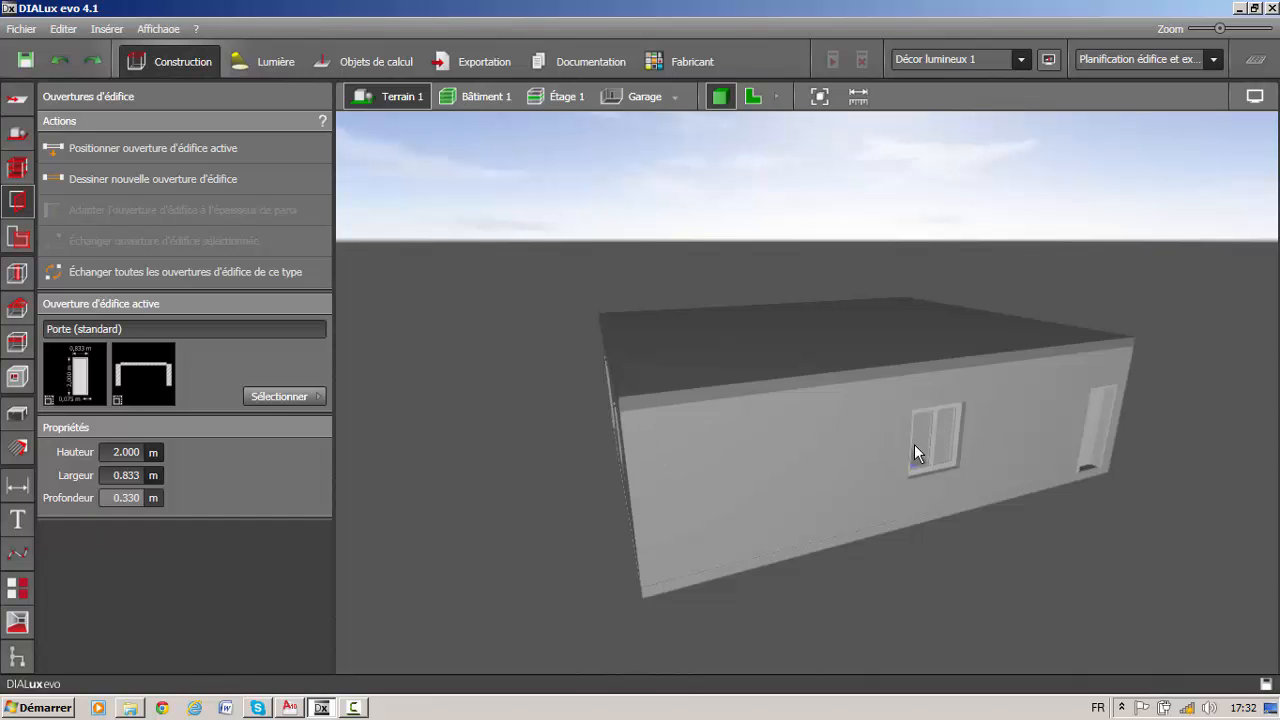
{"action": "left_click_drag", "start_coordinate": [914, 444], "coordinate": [1007, 415]}
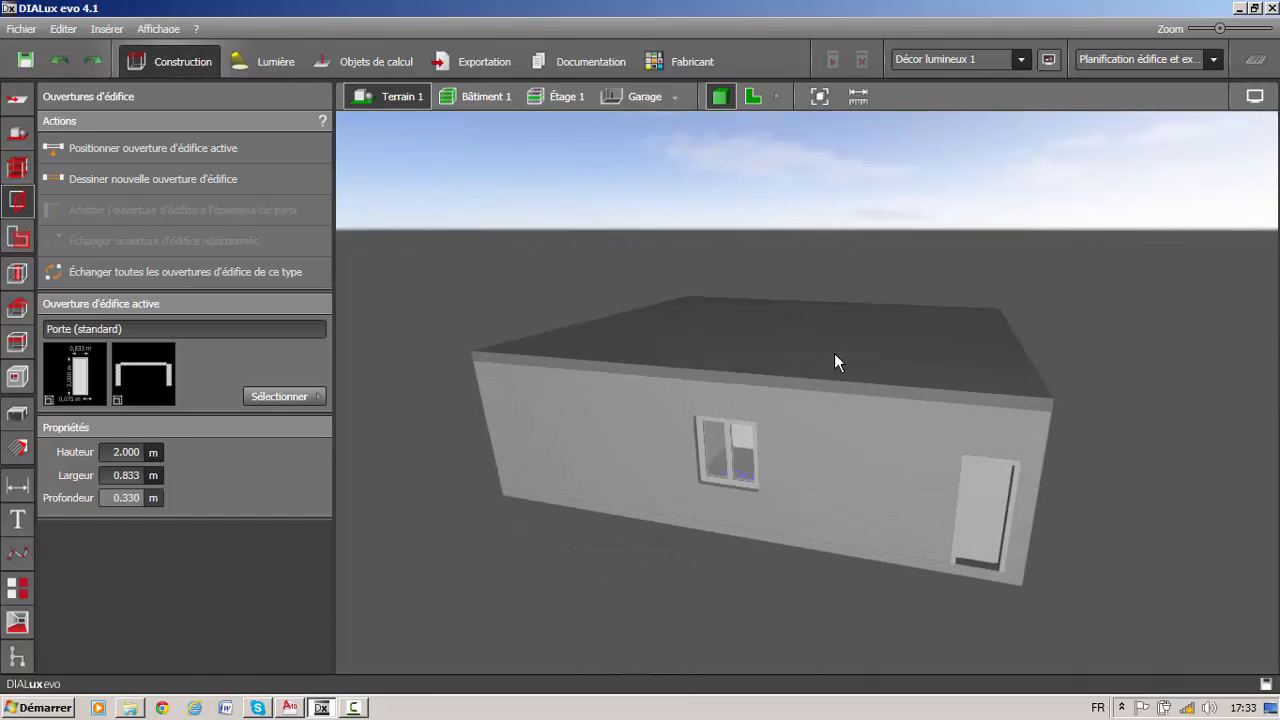